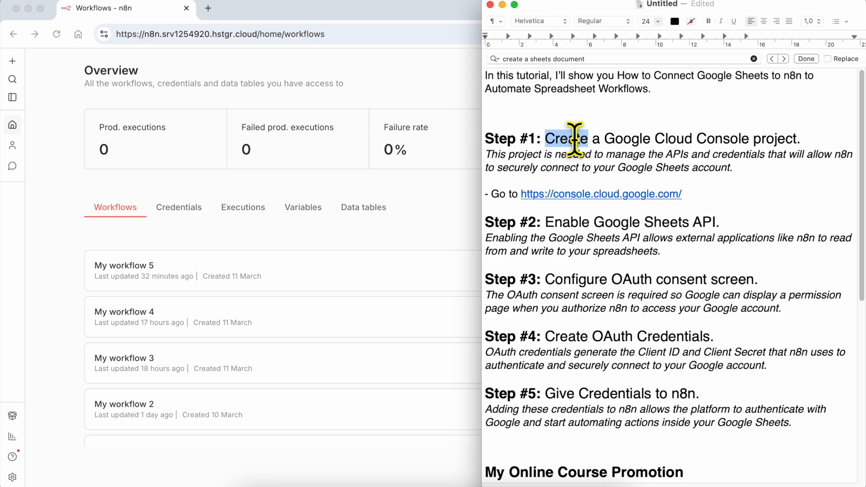
# Step: Review the tutorial notes from the Step #1 heading down to TEST THE CONNECTION
pyautogui.tripleClick(570, 139)
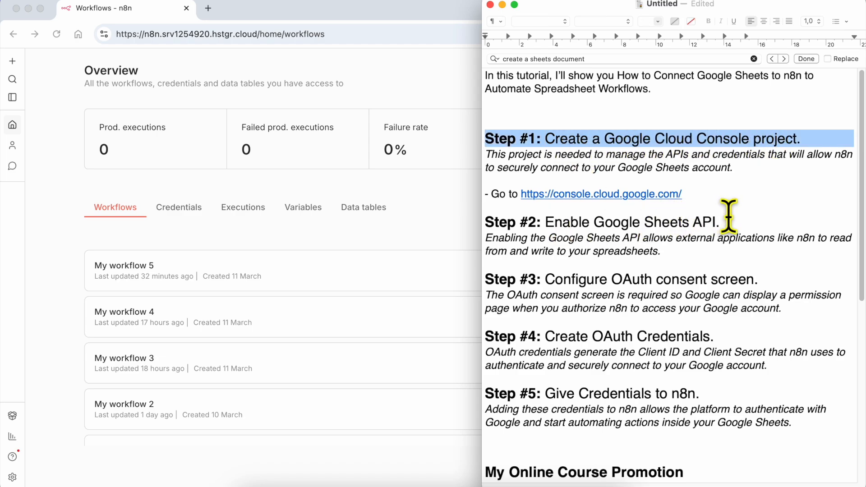
pyautogui.click(572, 280)
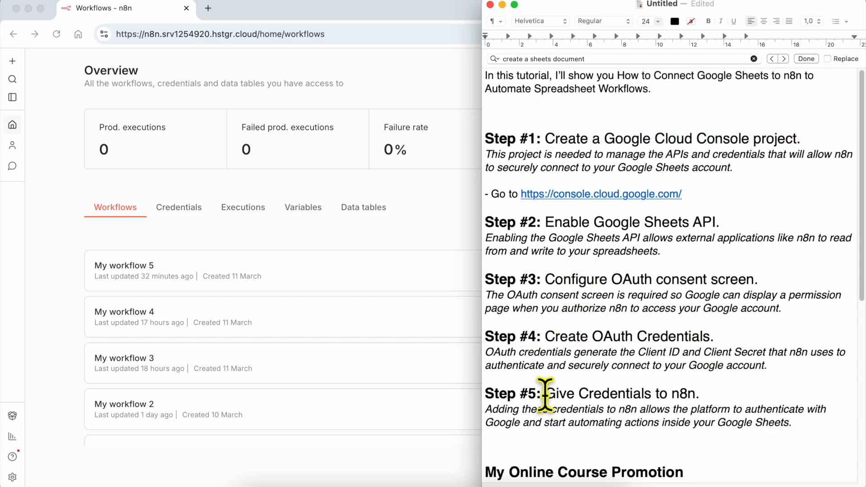
pyautogui.moveTo(546, 394); pyautogui.dragTo(746, 394)
pyautogui.scroll(-4, 725, 397)
pyautogui.scroll(-5, 724, 398)
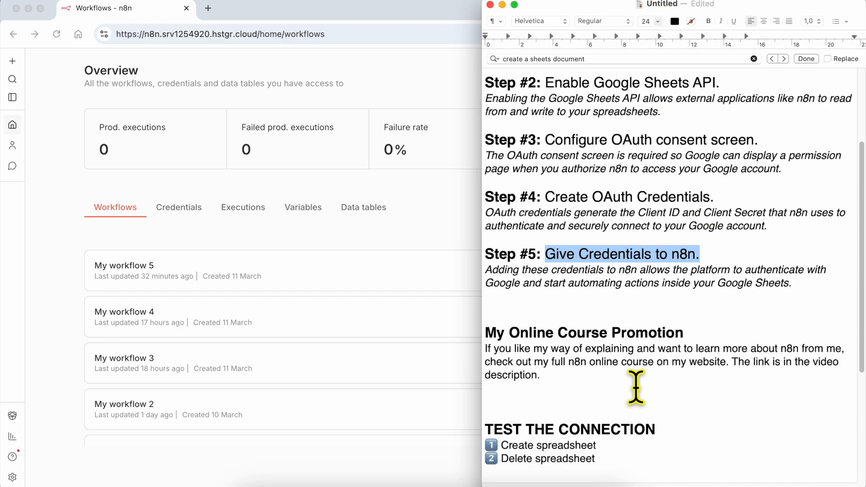
pyautogui.tripleClick(568, 247)
pyautogui.moveTo(569, 275); pyautogui.dragTo(561, 294)
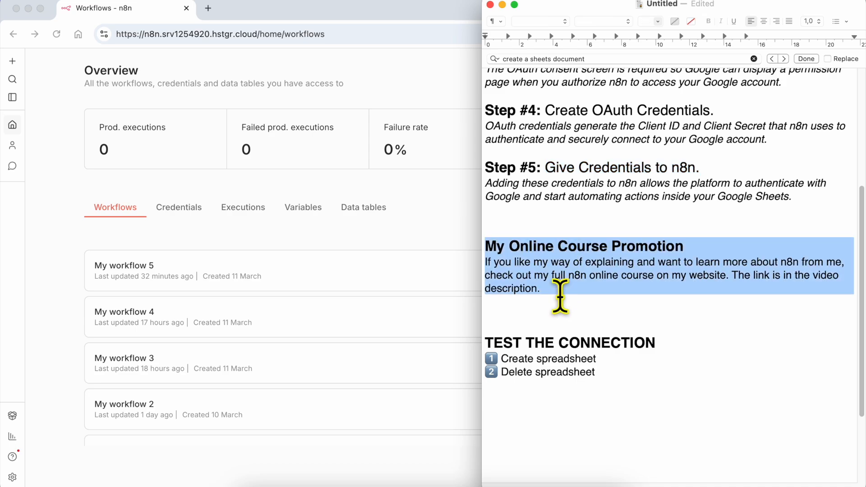
pyautogui.tripleClick(546, 346)
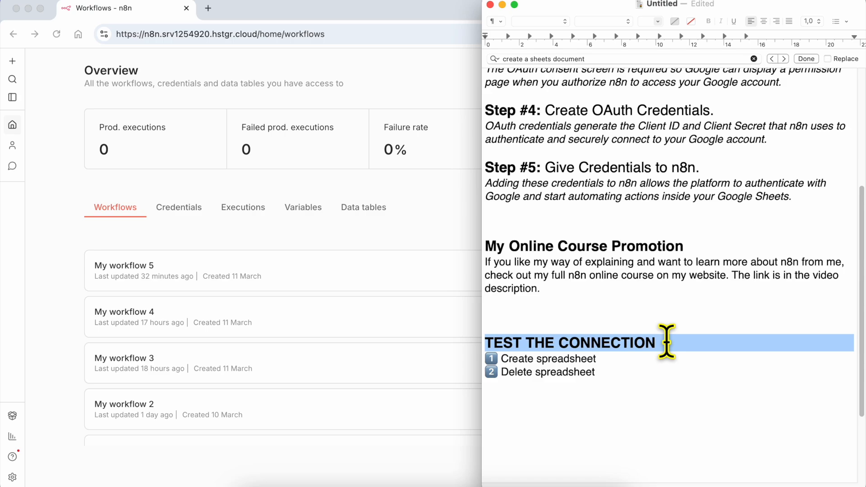
pyautogui.click(524, 359)
# Step: Append ' (very important)' to the Delete spreadsheet checklist item
pyautogui.tripleClick(524, 359)
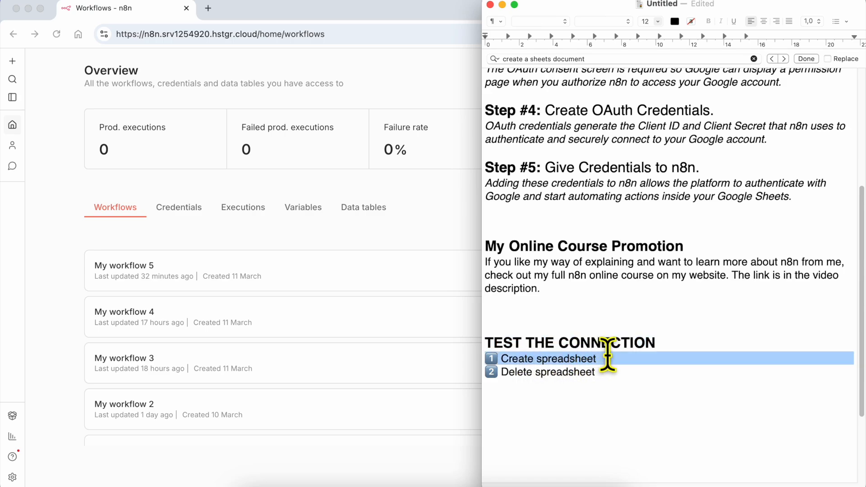
pyautogui.tripleClick(536, 372)
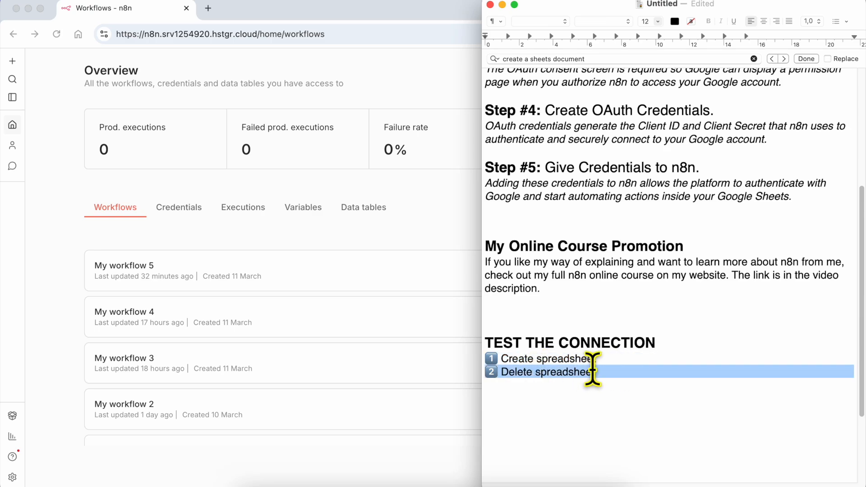
pyautogui.click(616, 369)
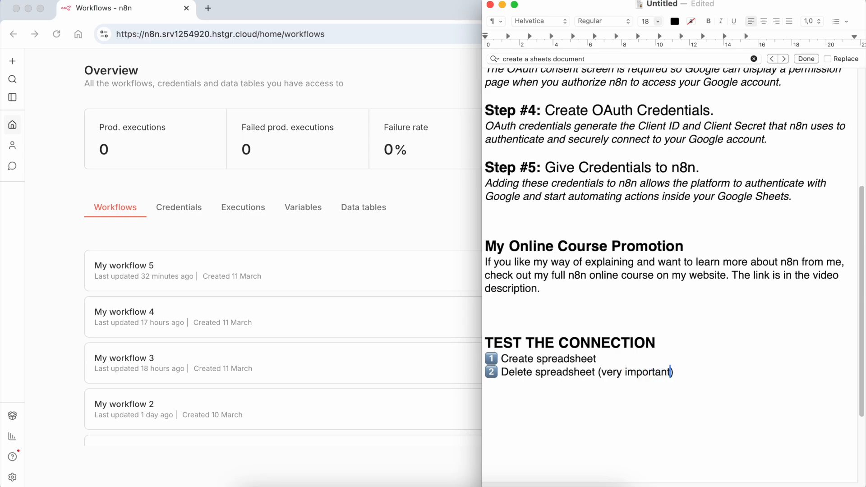
pyautogui.tripleClick(608, 371)
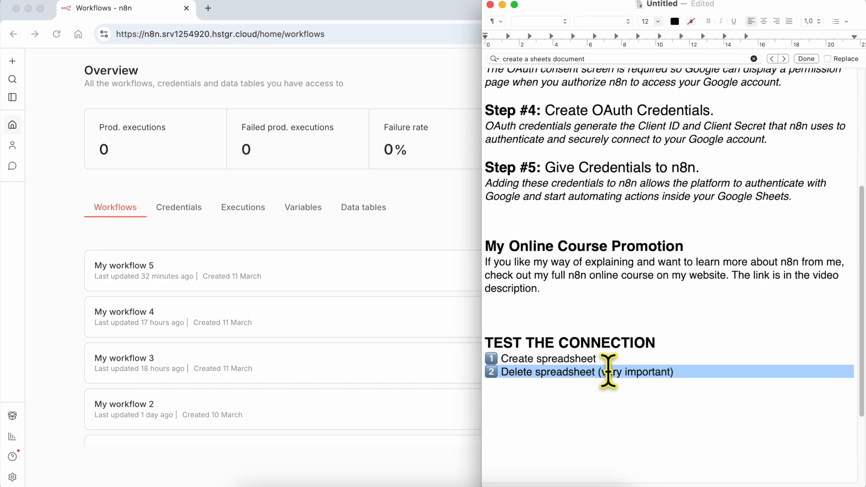
pyautogui.scroll(10, 590, 273)
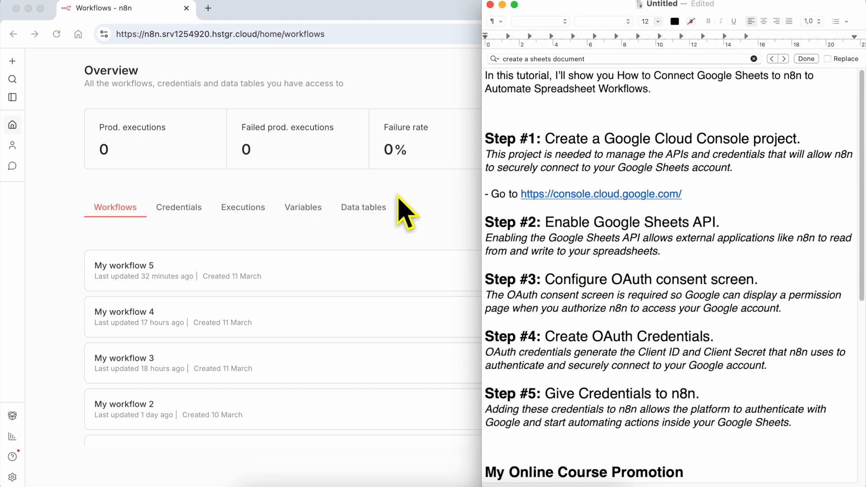
# Step: Create a new n8n workflow whose first step is a manual trigger
pyautogui.click(421, 209)
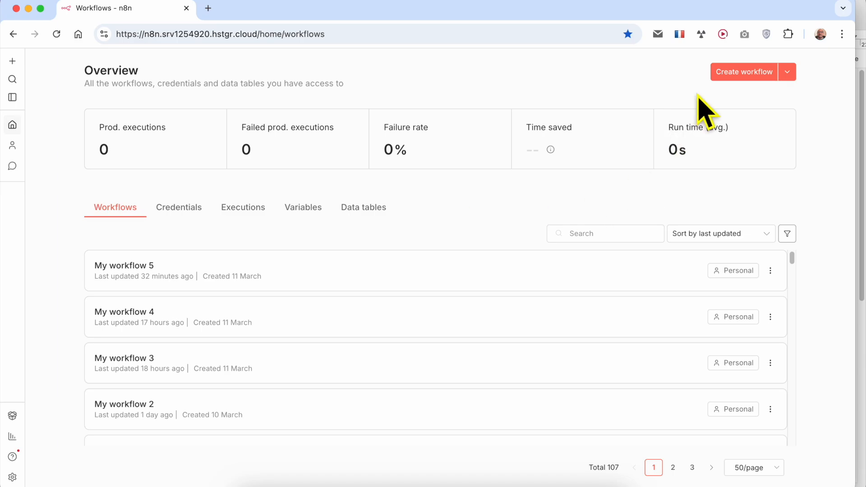
pyautogui.click(743, 75)
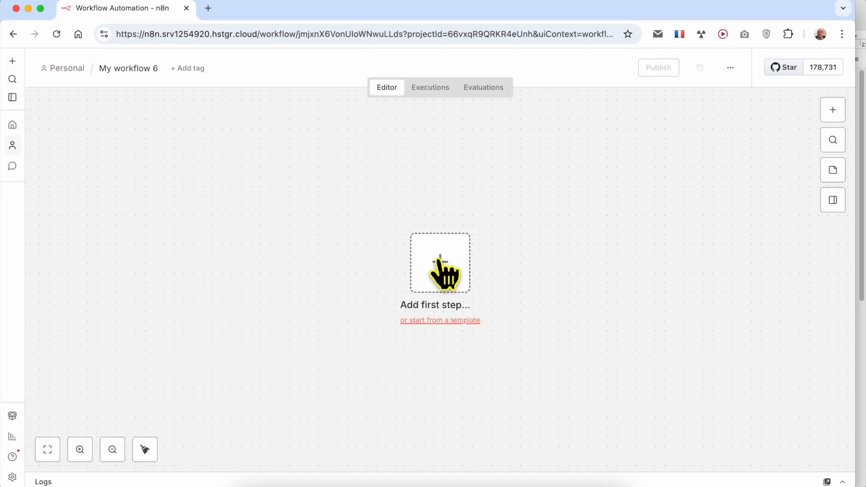
pyautogui.click(444, 274)
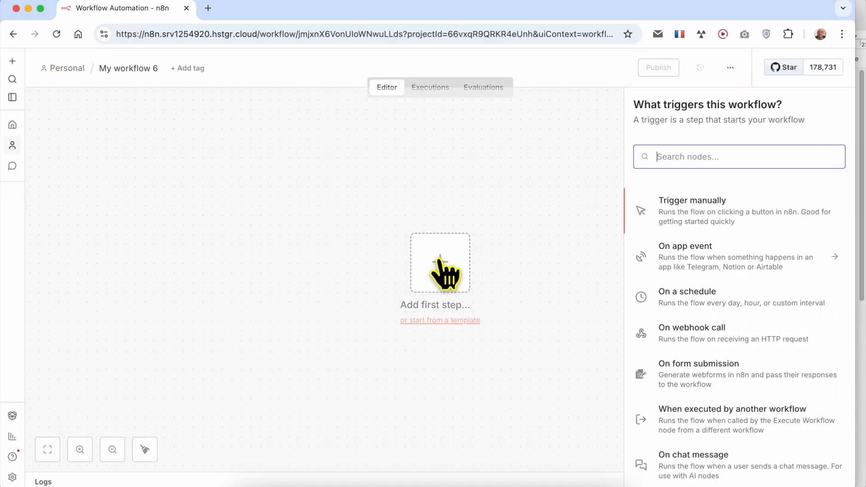
pyautogui.click(715, 209)
# Step: Add a Google Sheets Create spreadsheet node after the trigger and view its credential options
pyautogui.click(507, 279)
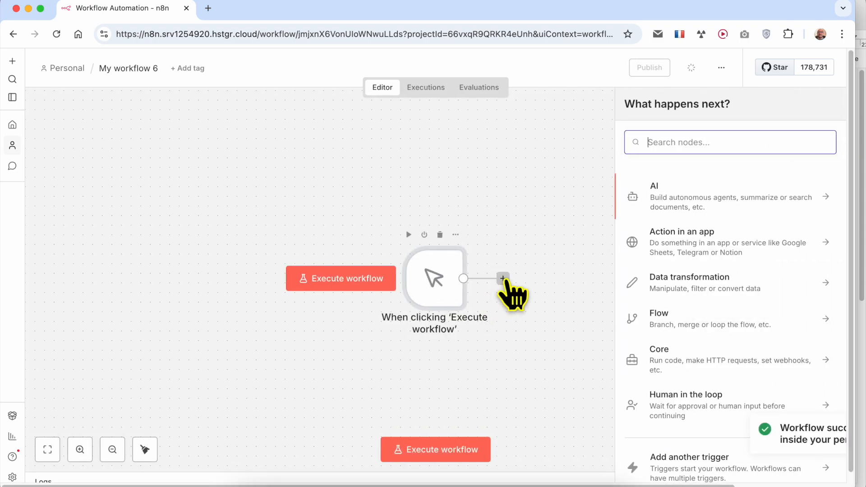
pyautogui.write('google')
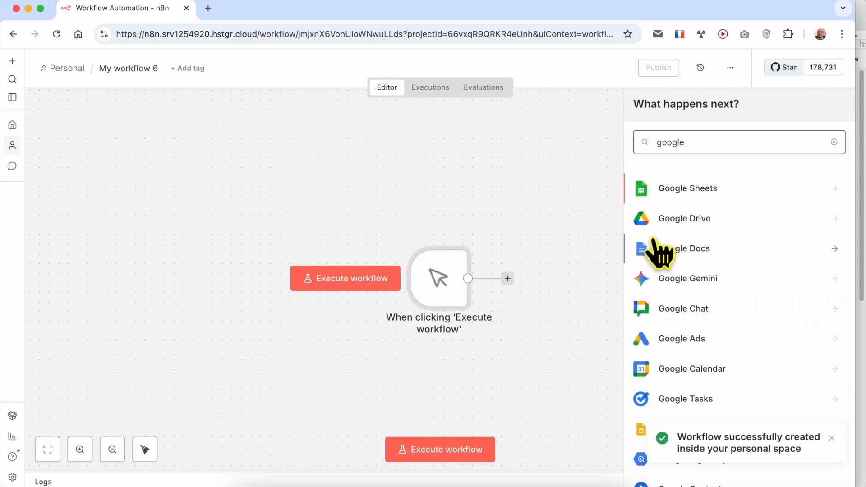
pyautogui.click(713, 192)
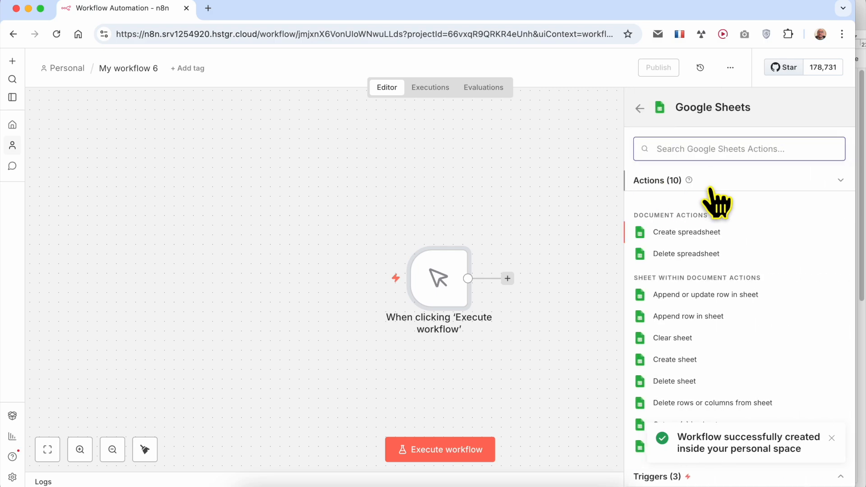
pyautogui.click(704, 233)
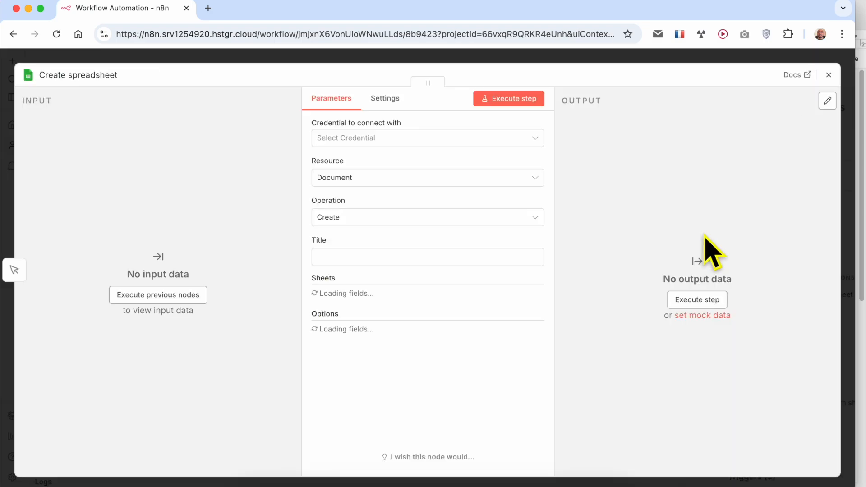
pyautogui.click(371, 139)
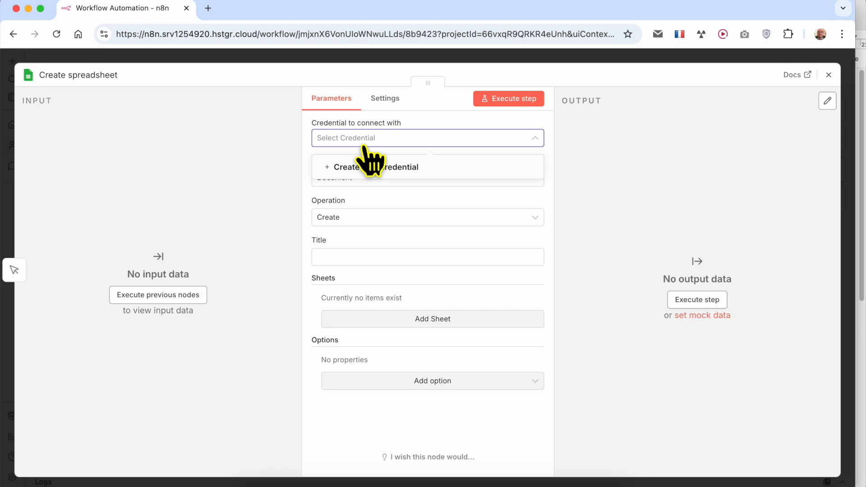
# Step: Start a Google Sheets credential and note its required Client ID and Client Secret against Steps 1–5
pyautogui.click(410, 168)
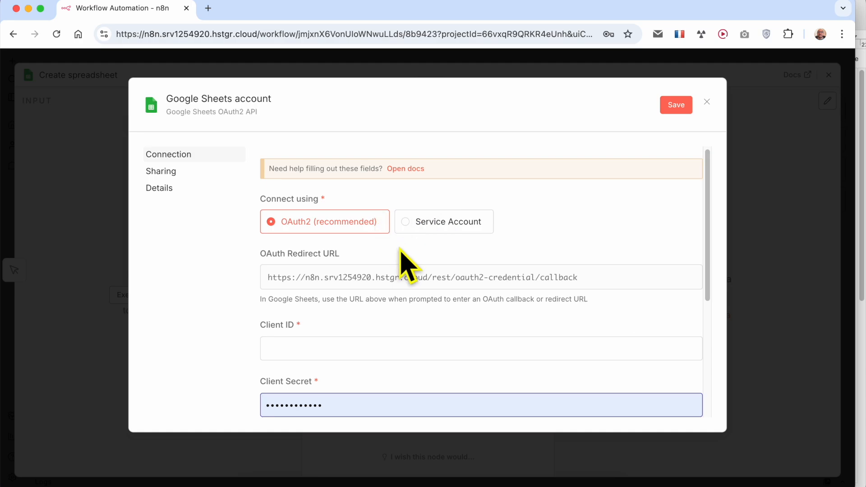
pyautogui.scroll(-3, 368, 285)
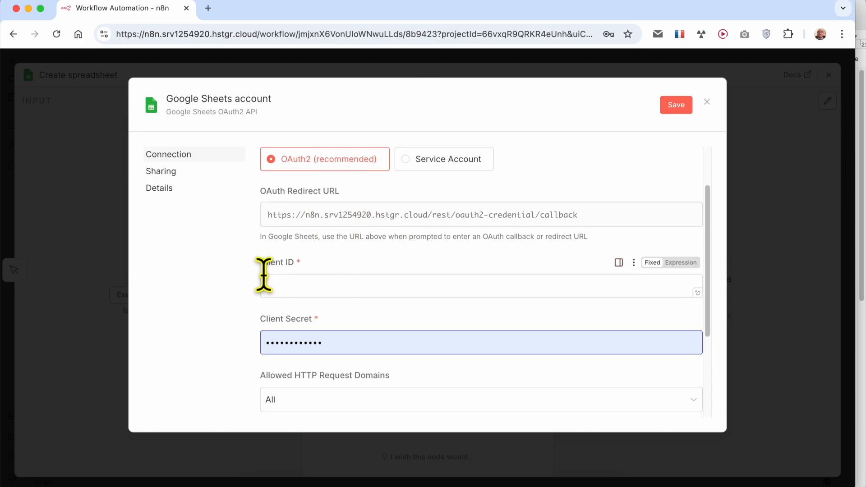
pyautogui.moveTo(261, 270); pyautogui.dragTo(321, 266)
pyautogui.moveTo(262, 320); pyautogui.dragTo(379, 318)
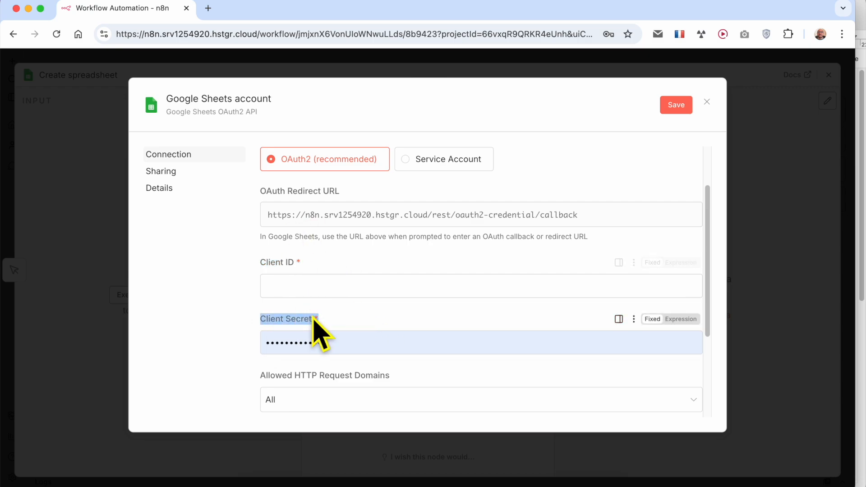
pyautogui.click(321, 480)
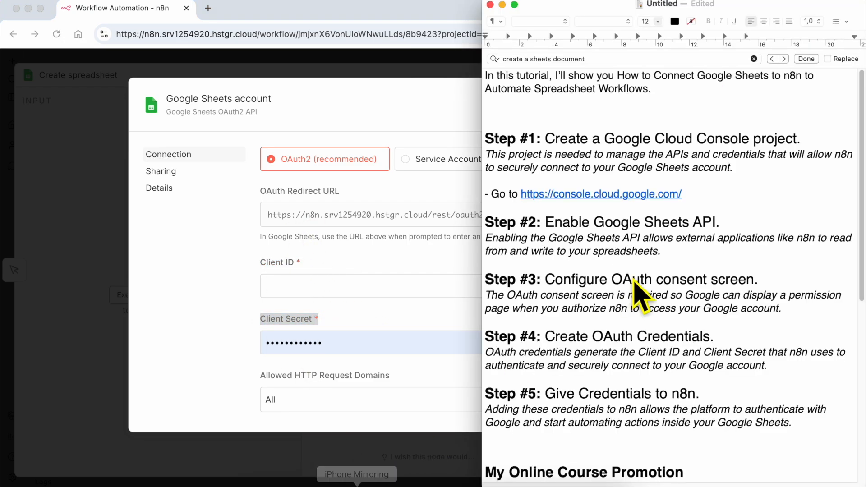
pyautogui.tripleClick(599, 138)
pyautogui.keyDown('shift'); pyautogui.click(550, 433); pyautogui.keyUp('shift')
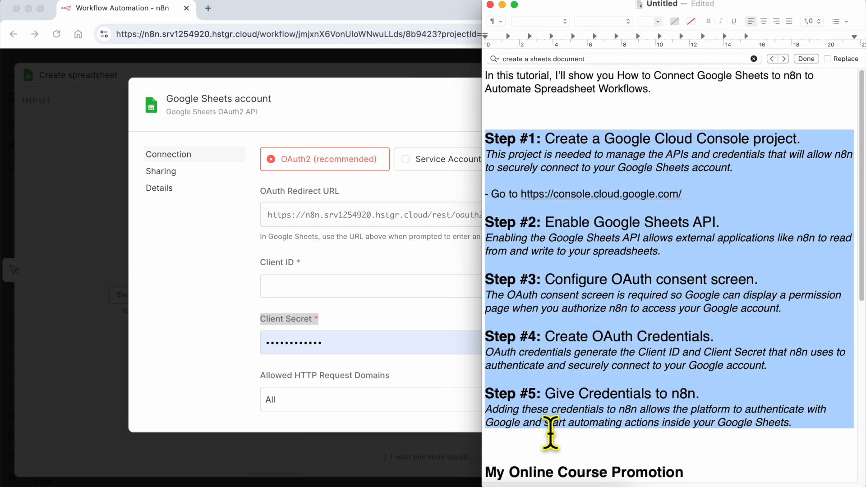
pyautogui.click(206, 246)
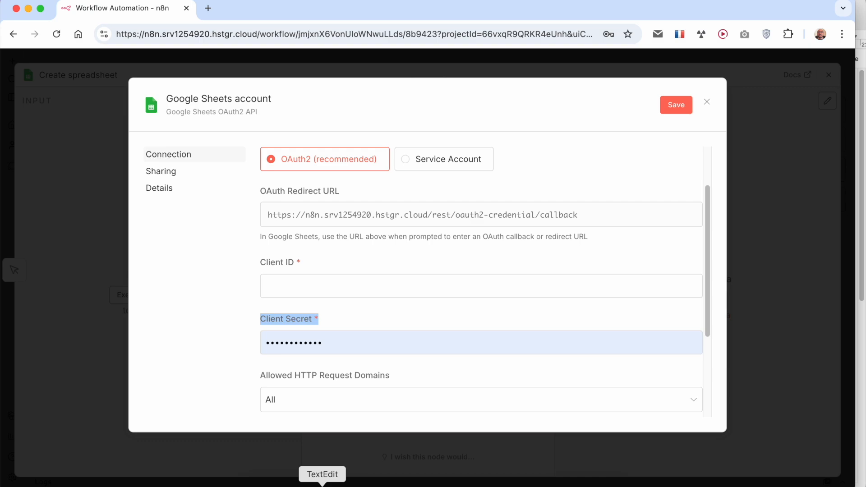
# Step: Discard the unsaved credential twice and close the Create spreadsheet node settings
pyautogui.click(707, 102)
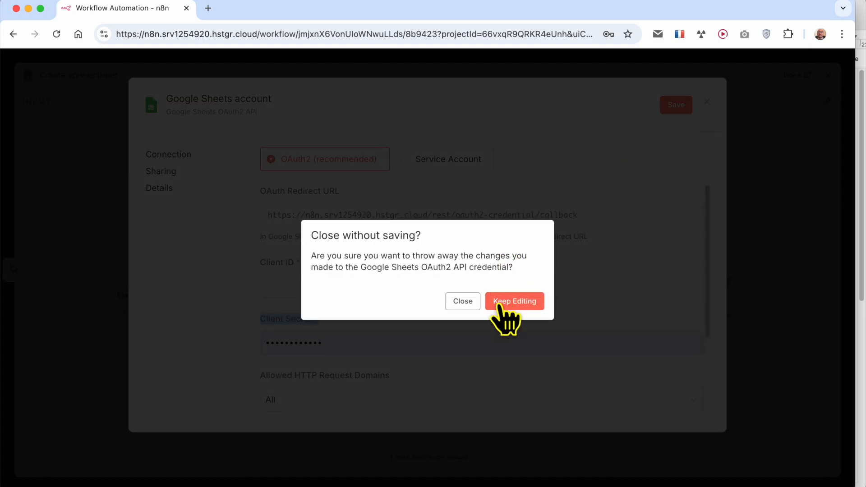
pyautogui.click(462, 303)
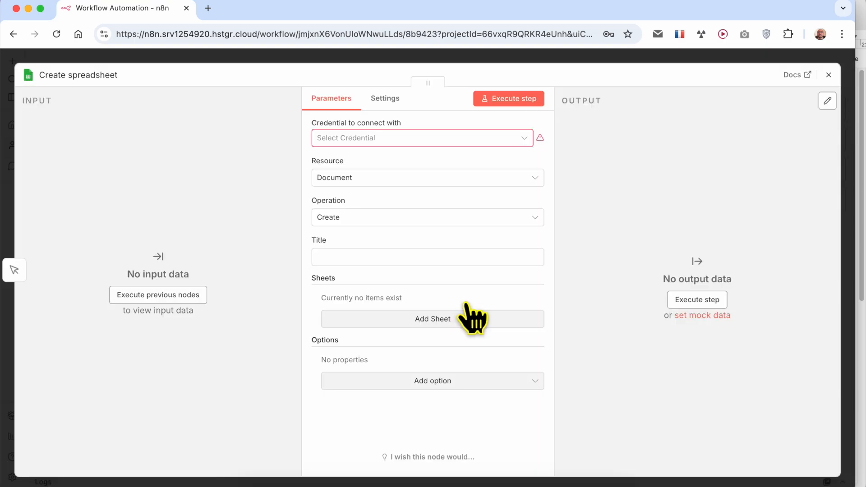
pyautogui.click(399, 143)
pyautogui.click(386, 167)
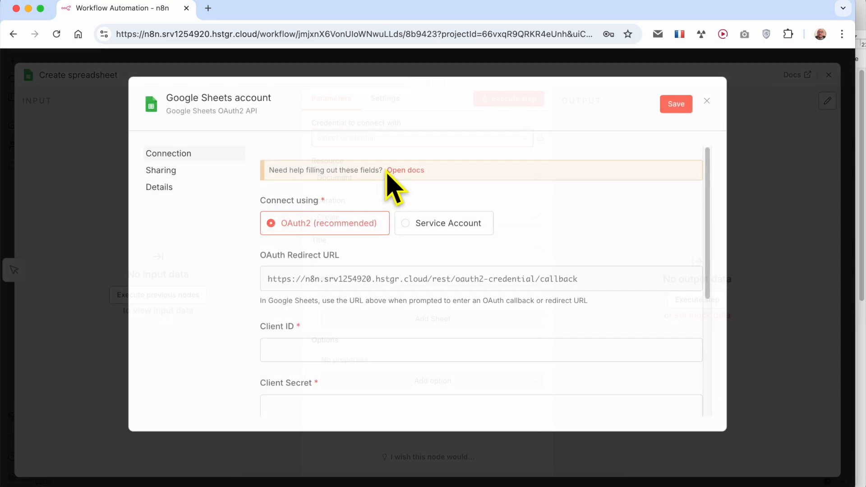
pyautogui.click(707, 100)
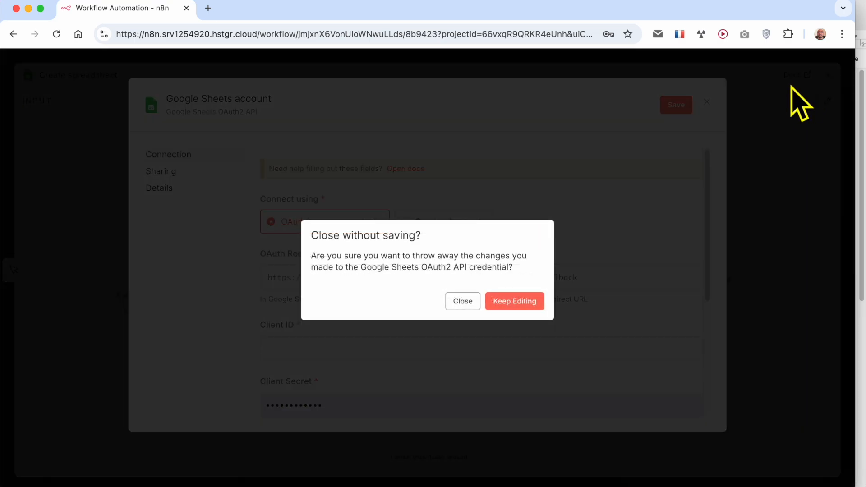
pyautogui.click(469, 300)
pyautogui.click(829, 75)
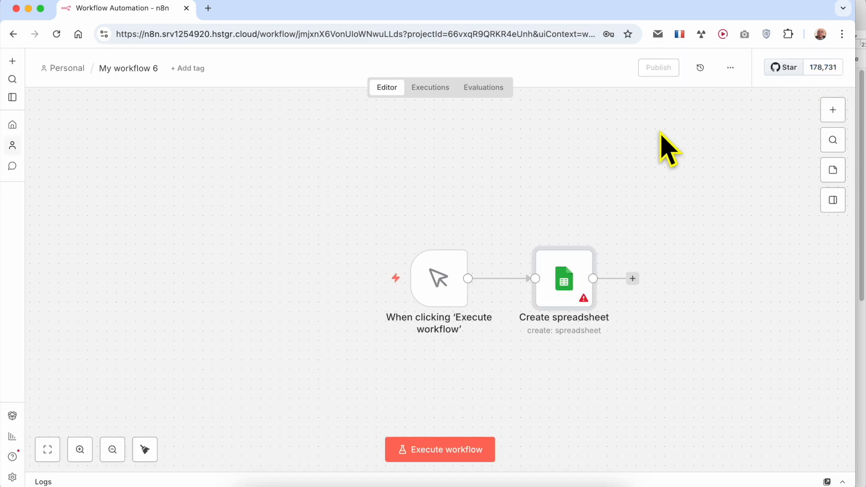
pyautogui.click(13, 97)
# Step: Add a Google Sheets OAuth2 API credential from the Overview credentials list, then show the notes
pyautogui.click(67, 93)
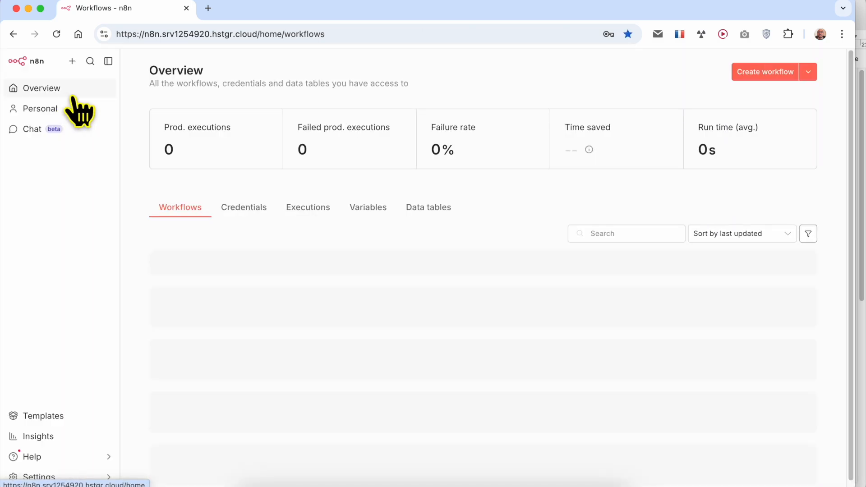
pyautogui.click(246, 210)
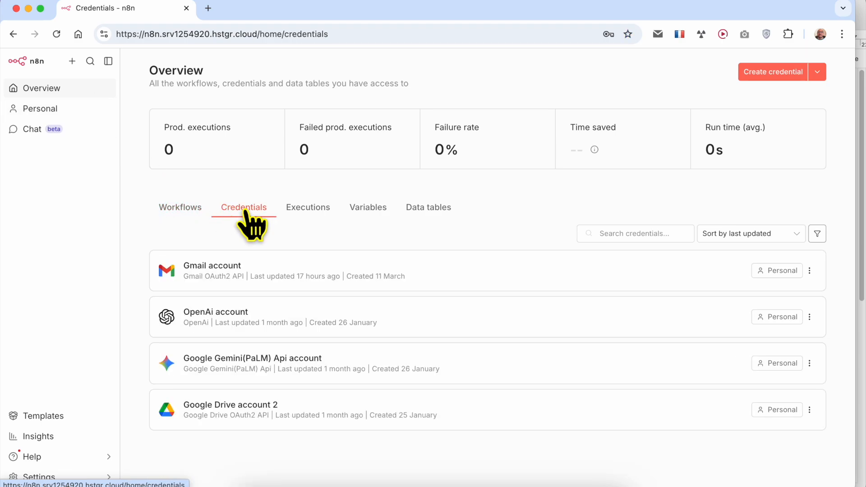
pyautogui.click(787, 74)
pyautogui.write('goog')
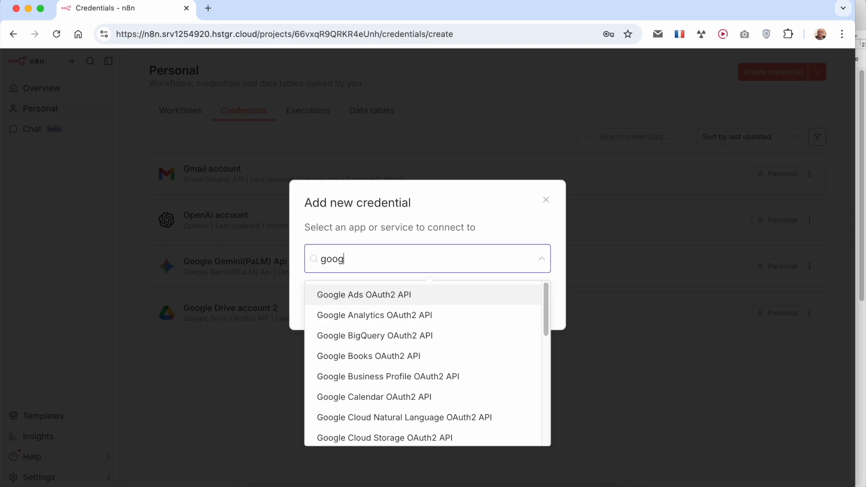
pyautogui.write('le sheet')
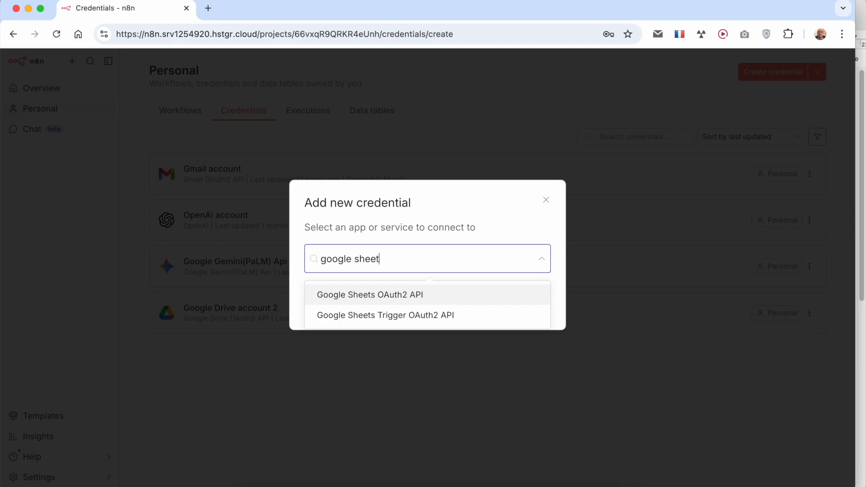
pyautogui.click(382, 297)
pyautogui.click(523, 307)
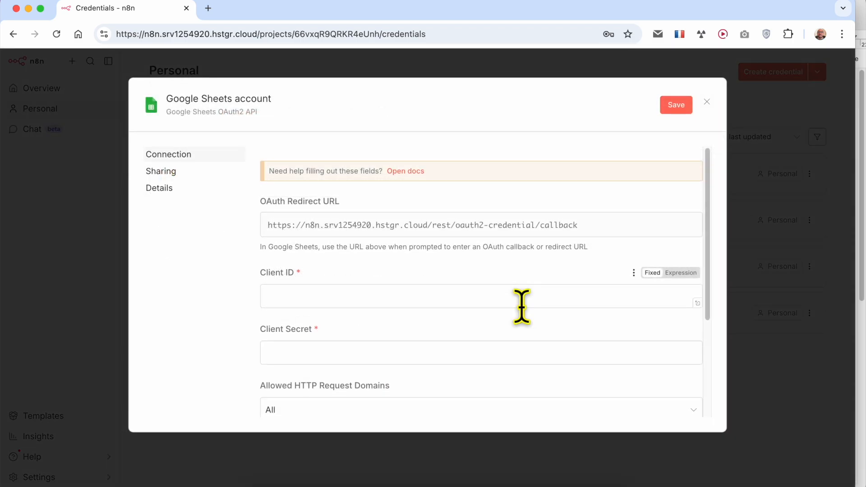
pyautogui.scroll(-3, 502, 293)
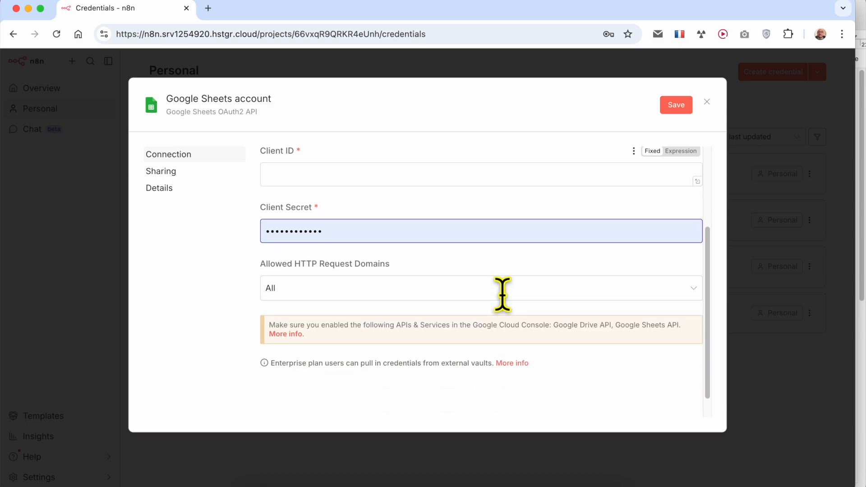
pyautogui.scroll(3, 508, 313)
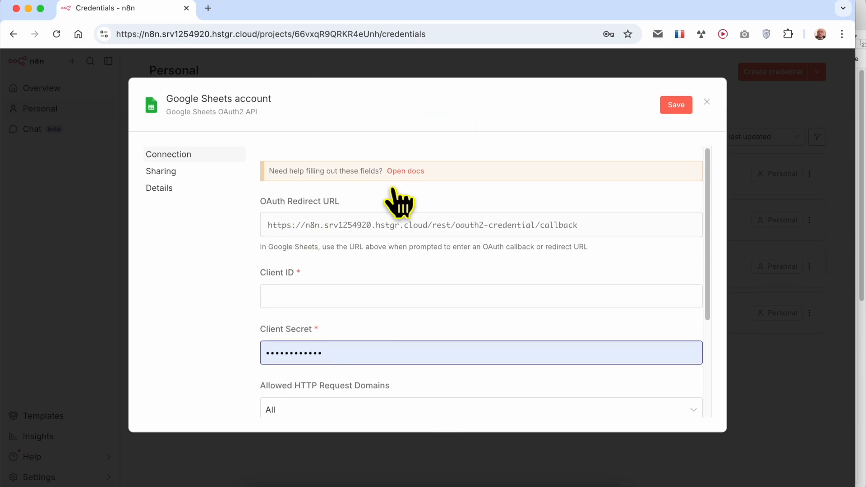
pyautogui.click(321, 481)
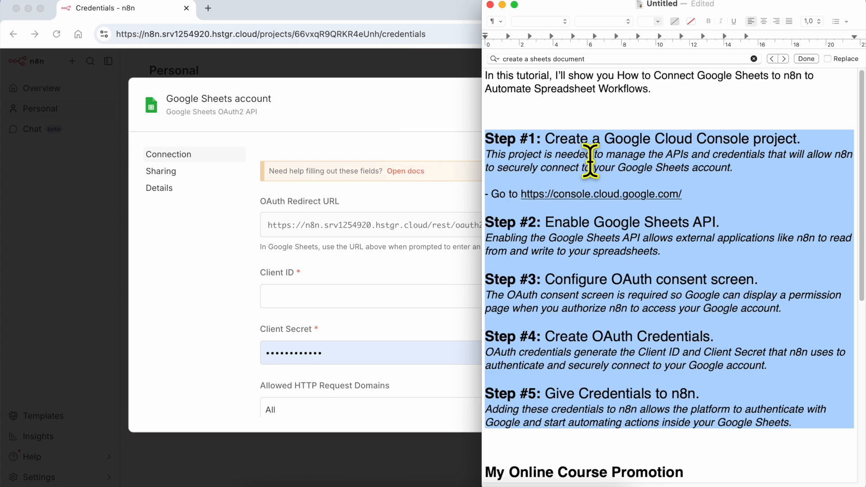
# Step: Read Step #1 in the maximised notes and follow its console.cloud.google.com link
pyautogui.tripleClick(574, 135)
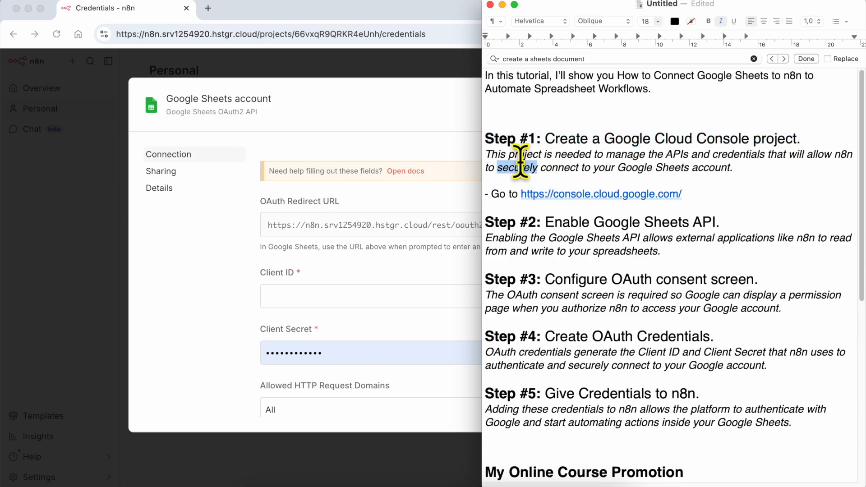
pyautogui.tripleClick(521, 164)
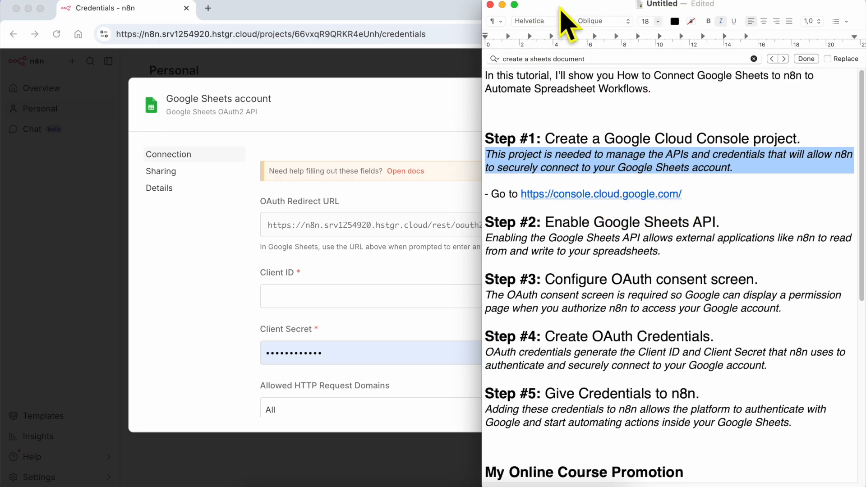
pyautogui.doubleClick(562, 9)
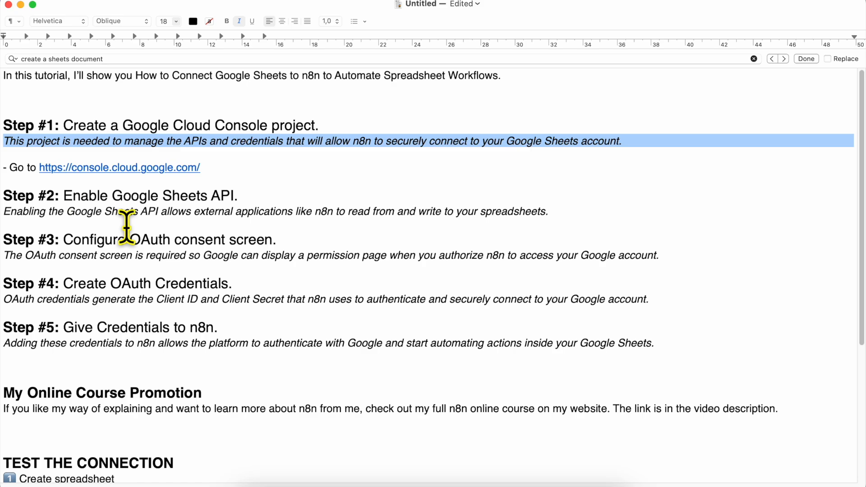
pyautogui.scroll(5, 22, 167)
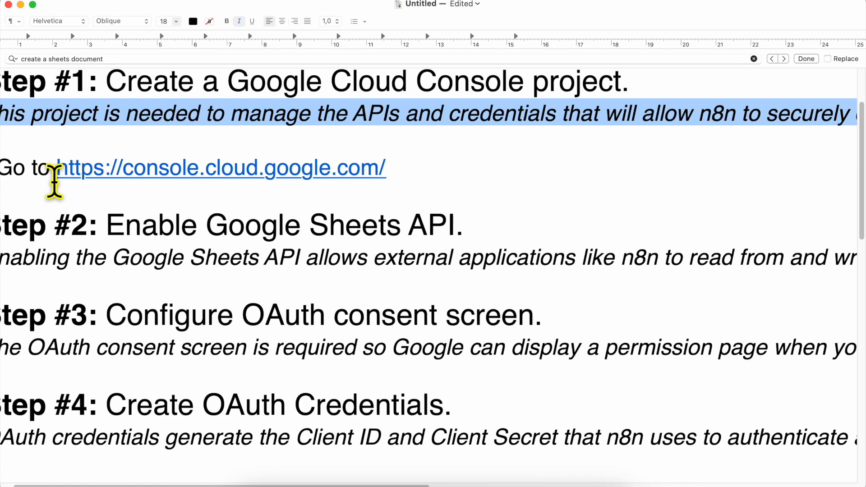
pyautogui.hscroll(-3, 54, 181)
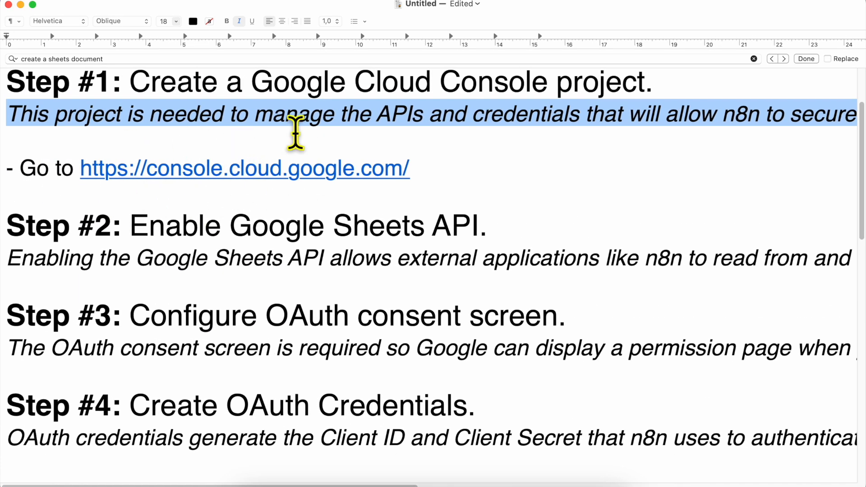
pyautogui.scroll(2, 244, 183)
pyautogui.scroll(3, 253, 186)
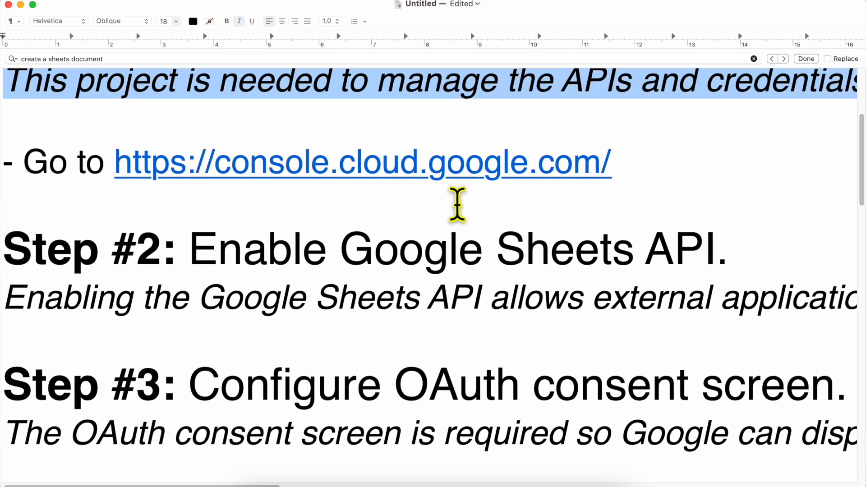
pyautogui.scroll(-3, 458, 204)
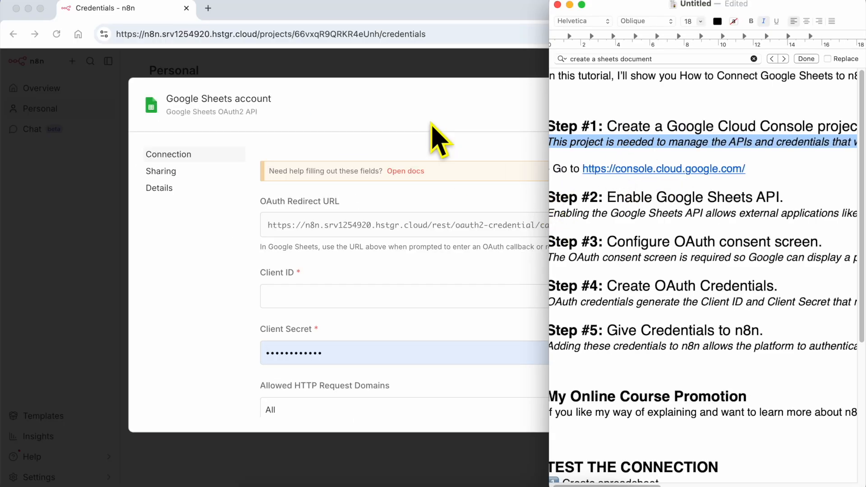
pyautogui.click(641, 171)
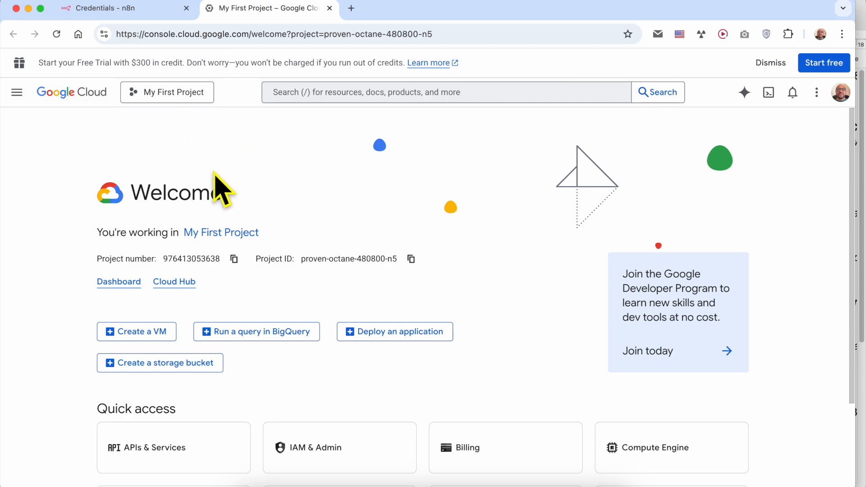
# Step: Create a new Google Cloud project named n8n-google-sheets
pyautogui.click(193, 95)
pyautogui.click(168, 128)
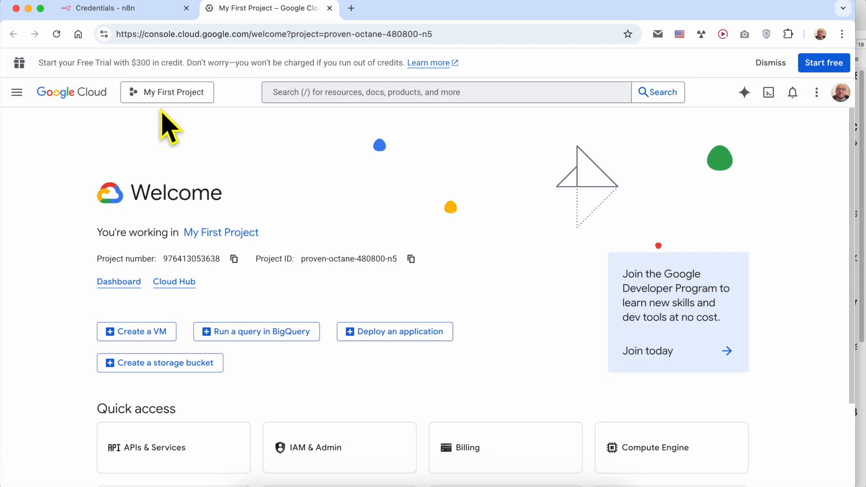
pyautogui.click(199, 95)
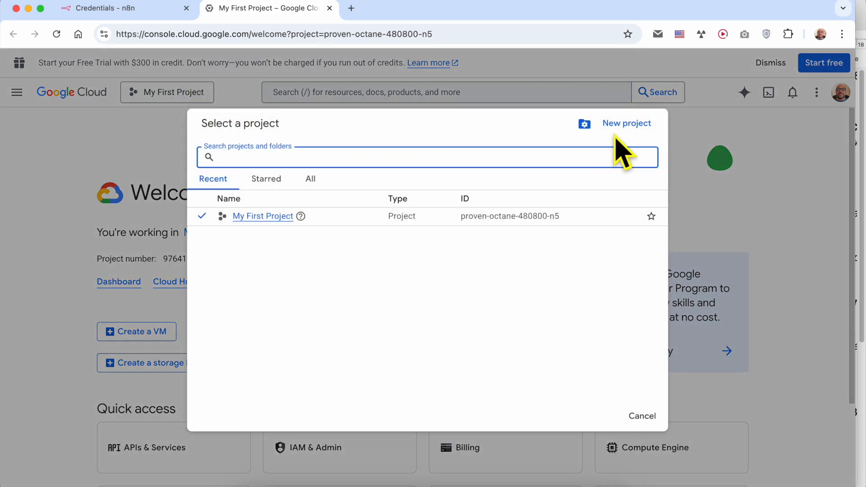
pyautogui.click(640, 130)
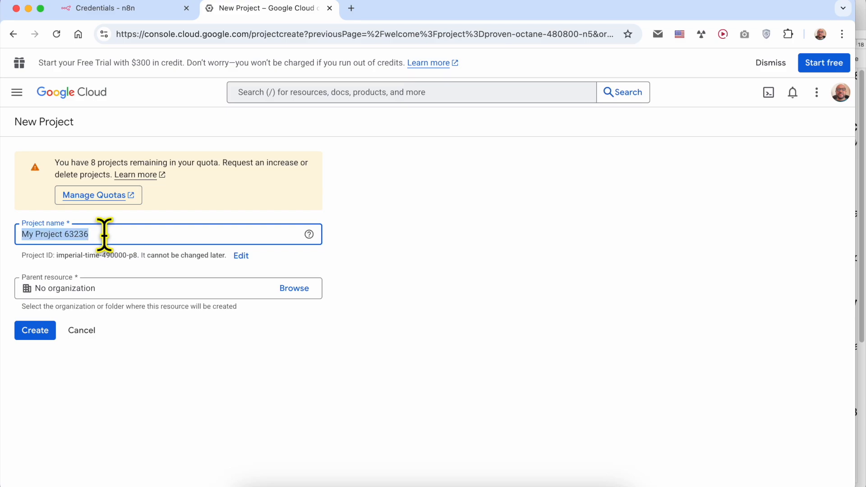
pyautogui.write('n8n-')
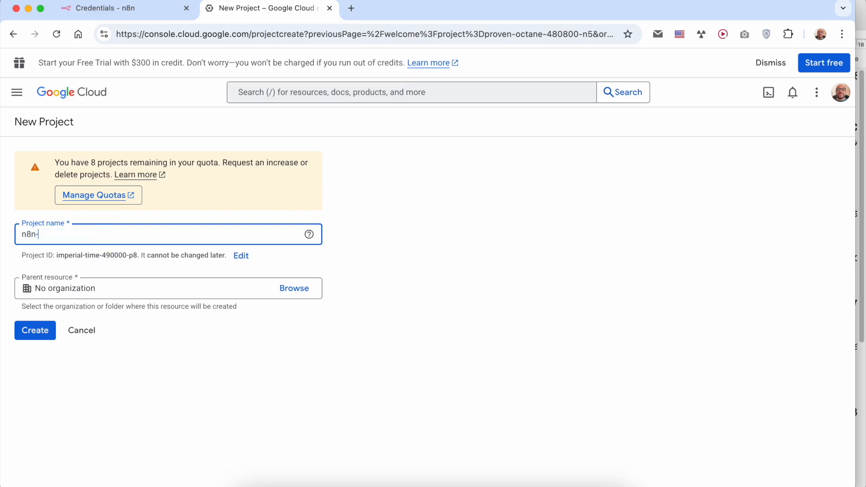
pyautogui.write('sheets')
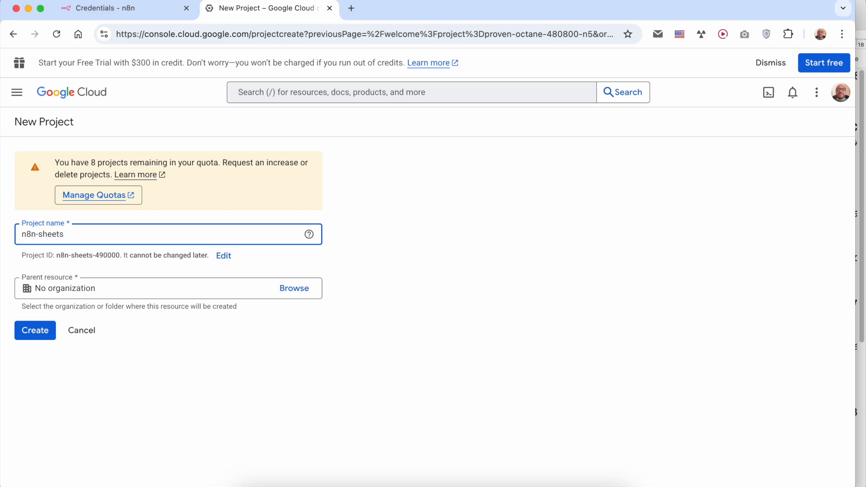
pyautogui.click(41, 235)
pyautogui.click(120, 372)
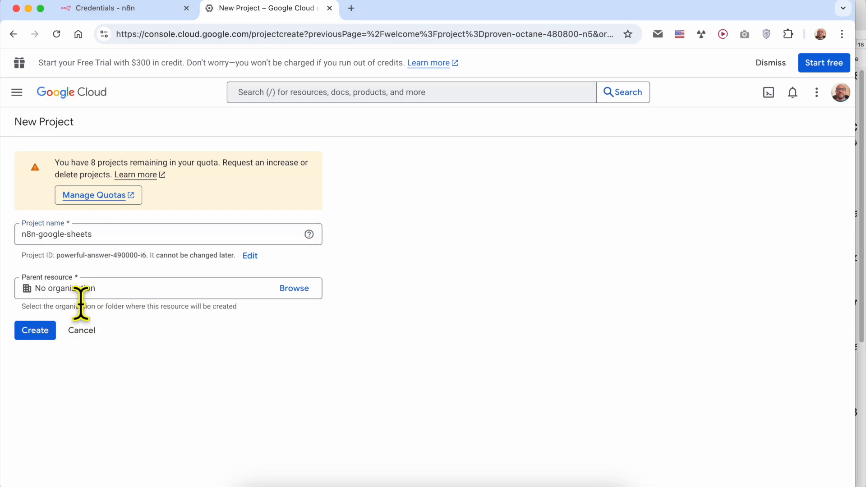
pyautogui.click(32, 335)
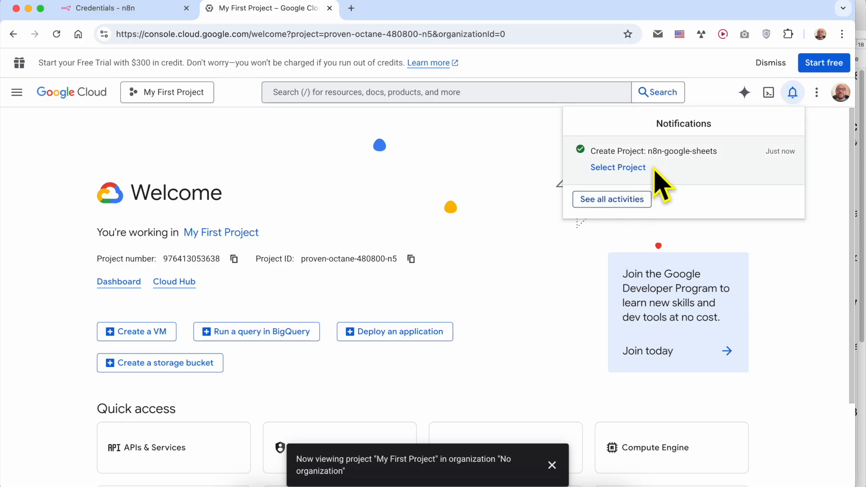
# Step: Select n8n-google-sheets as the active project
pyautogui.click(185, 96)
pyautogui.click(185, 95)
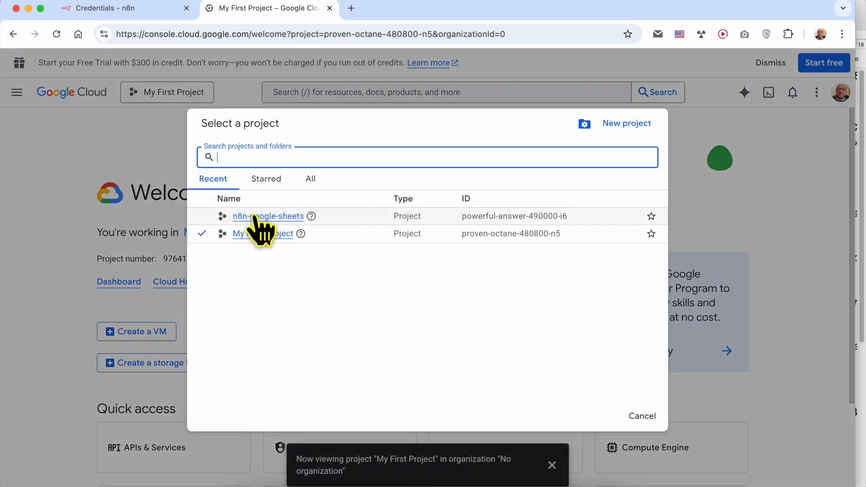
pyautogui.click(280, 217)
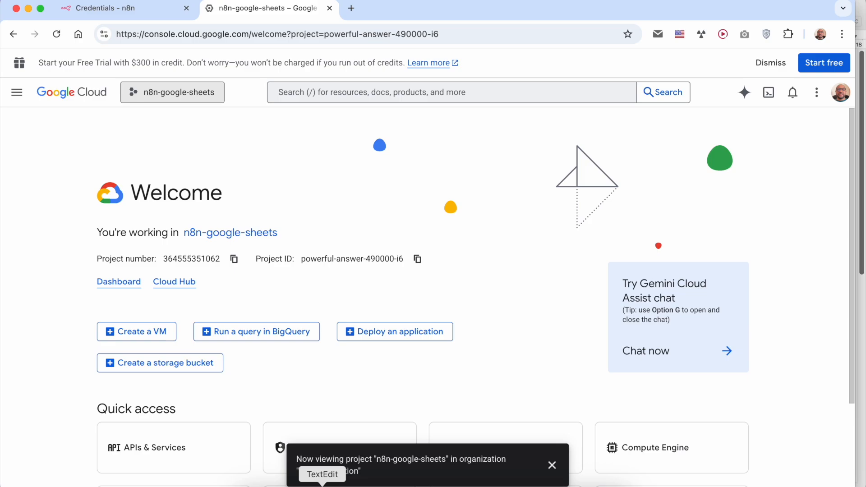
pyautogui.click(322, 485)
pyautogui.scroll(-3, 661, 262)
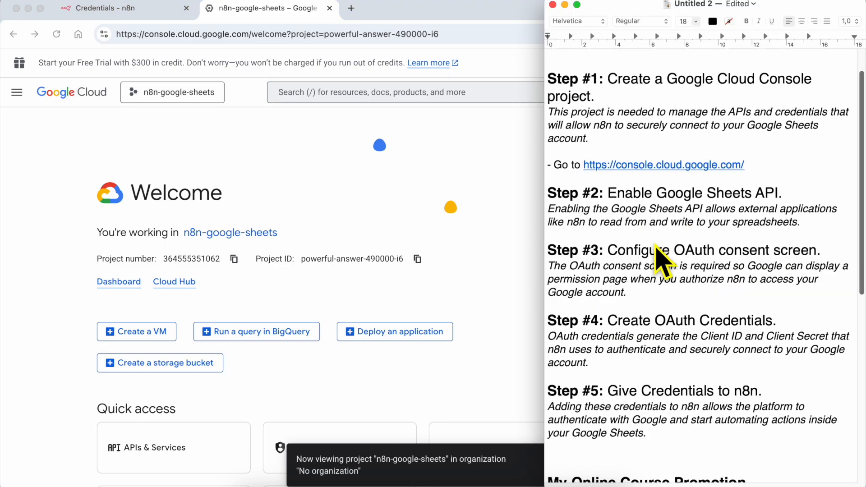
pyautogui.scroll(-2, 661, 262)
pyautogui.tripleClick(644, 166)
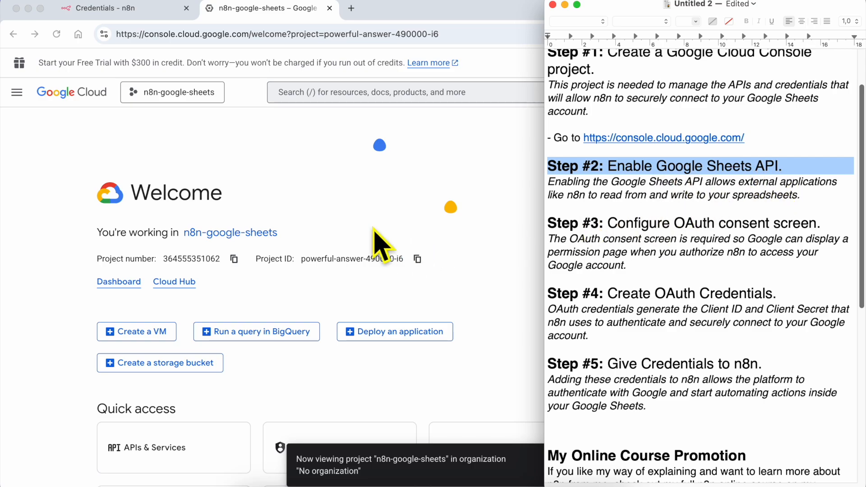
pyautogui.click(14, 131)
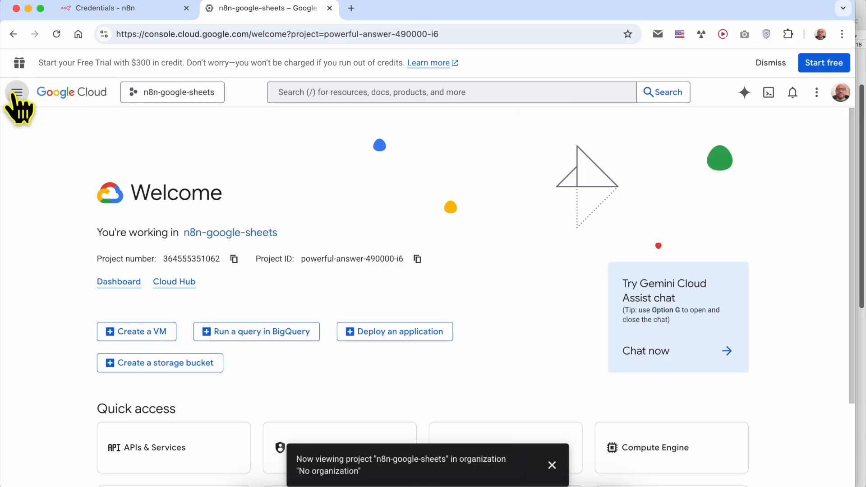
# Step: Search the API Library for 'google sheets' and enable the Google Sheets API
pyautogui.click(17, 94)
pyautogui.moveTo(97, 312)
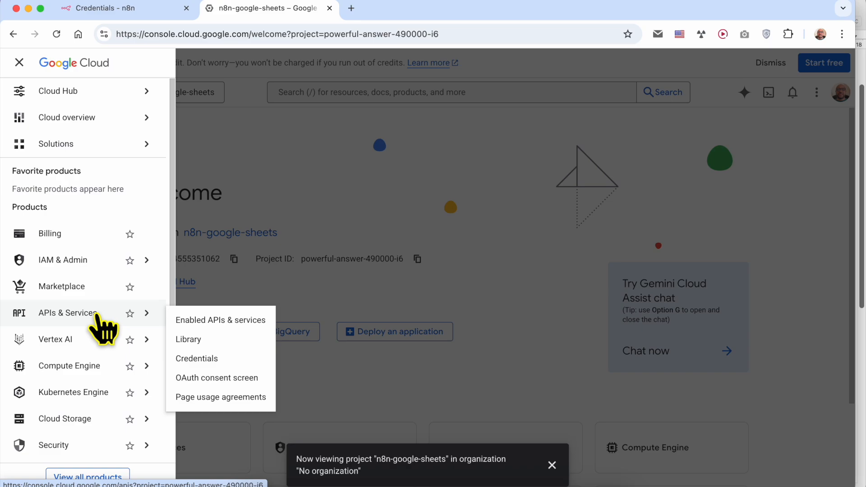
pyautogui.click(235, 320)
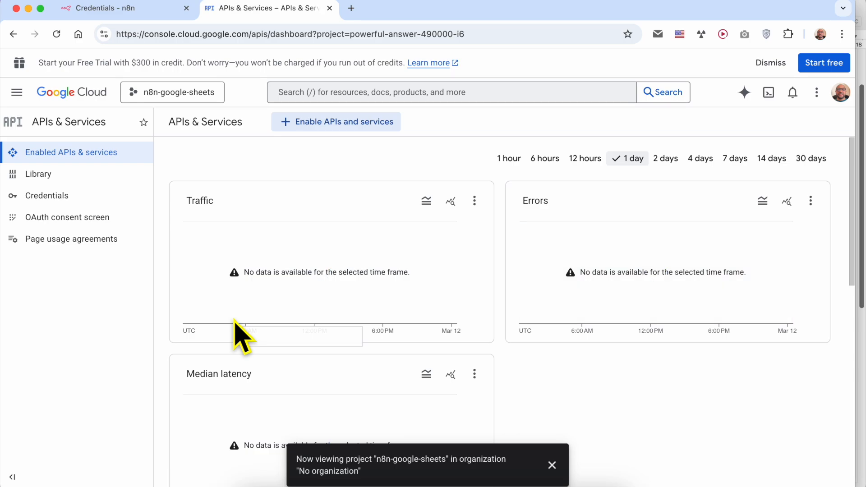
pyautogui.click(335, 127)
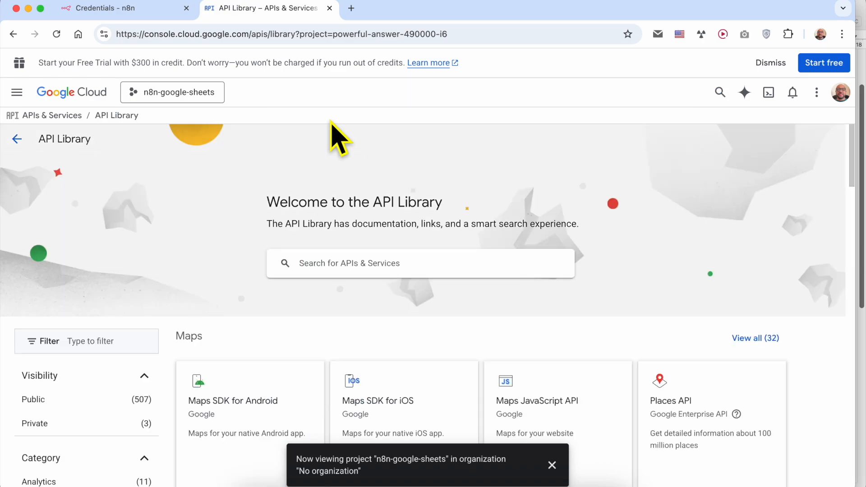
pyautogui.click(337, 263)
pyautogui.write('go')
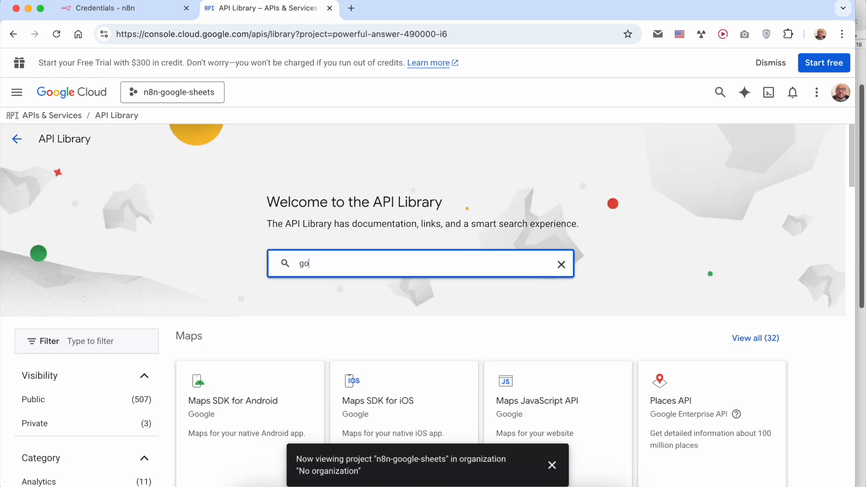
pyautogui.write('ogle sheets')
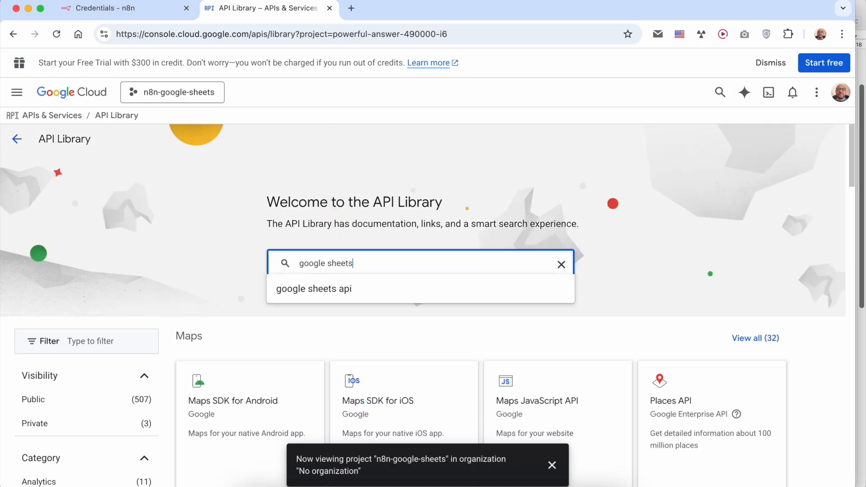
pyautogui.press('Return')
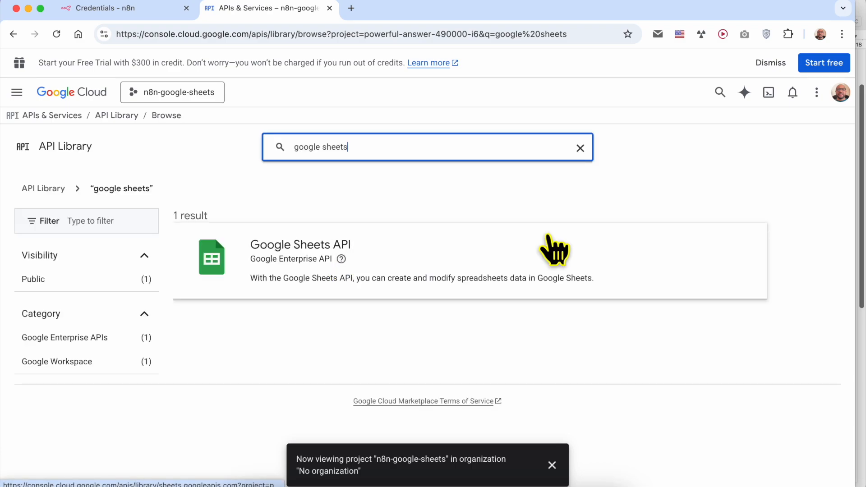
pyautogui.click(297, 251)
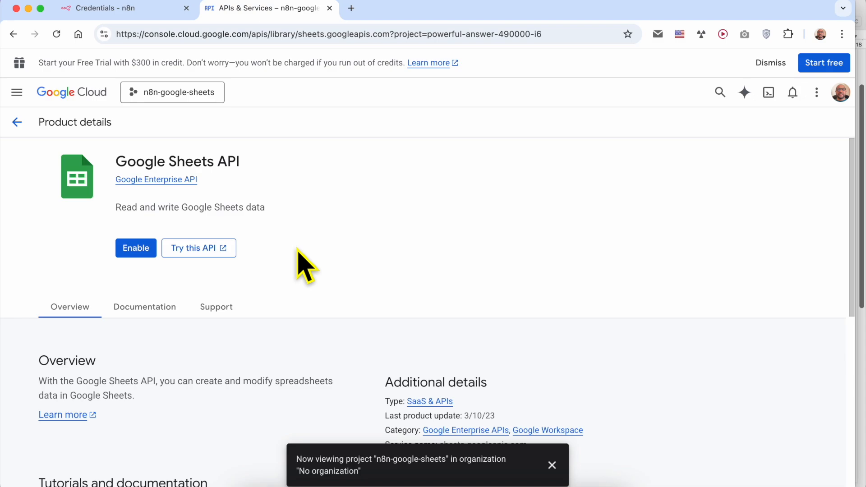
pyautogui.click(136, 251)
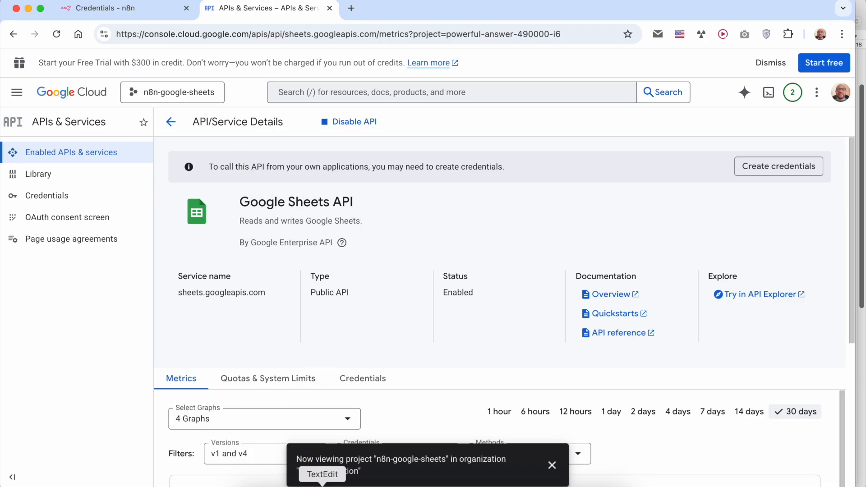
pyautogui.click(323, 486)
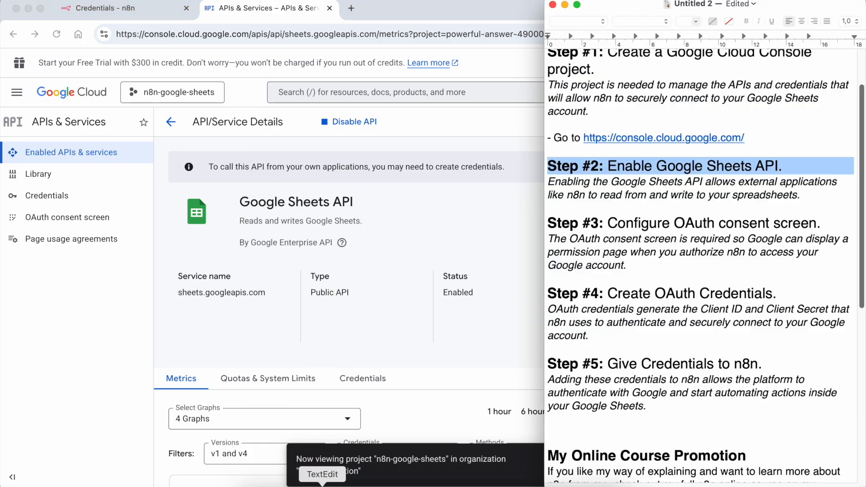
# Step: Highlight the Step #3 OAuth consent screen heading and its explanation, then return to Chrome
pyautogui.tripleClick(637, 225)
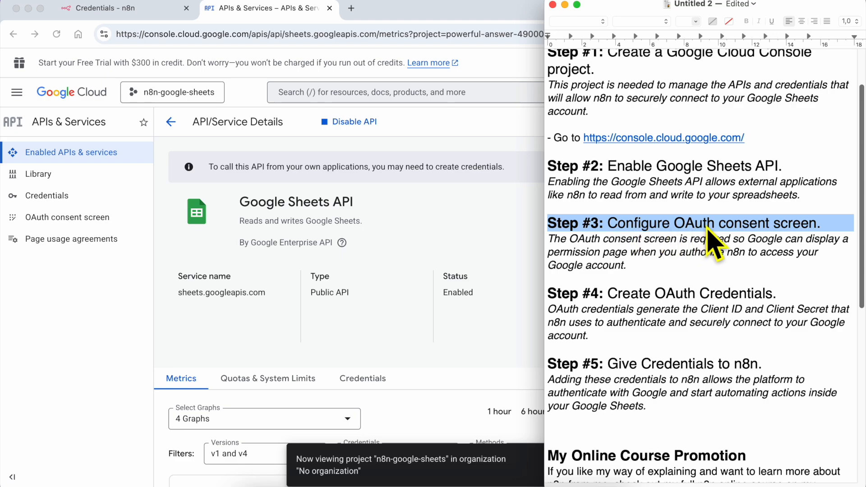
pyautogui.tripleClick(576, 252)
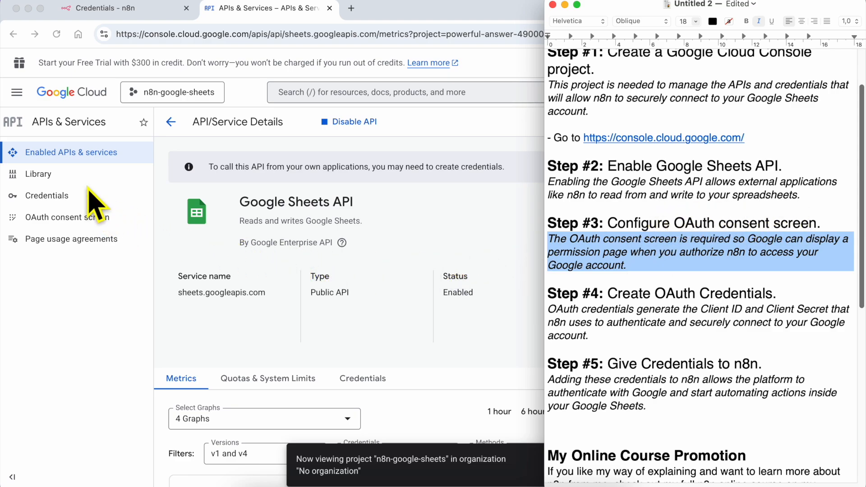
pyautogui.click(44, 225)
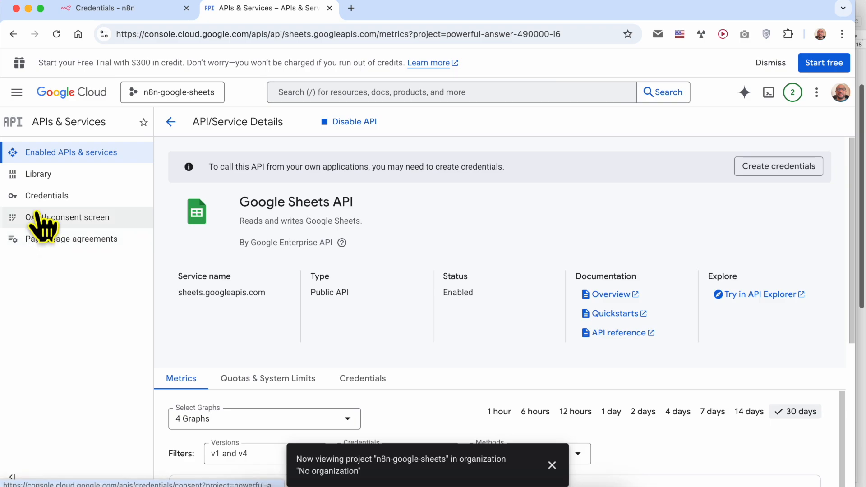
# Step: Start the OAuth consent setup with app name n8n-sheets-app and the account's support e-mail
pyautogui.click(83, 218)
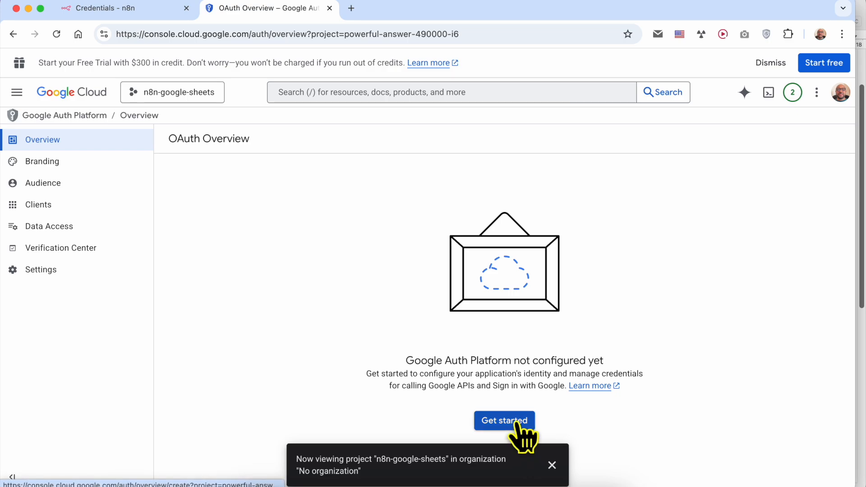
pyautogui.click(516, 423)
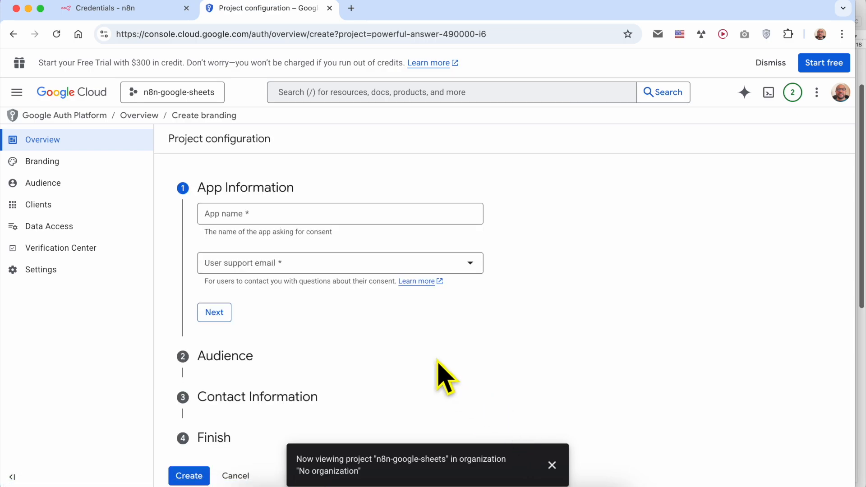
pyautogui.click(243, 215)
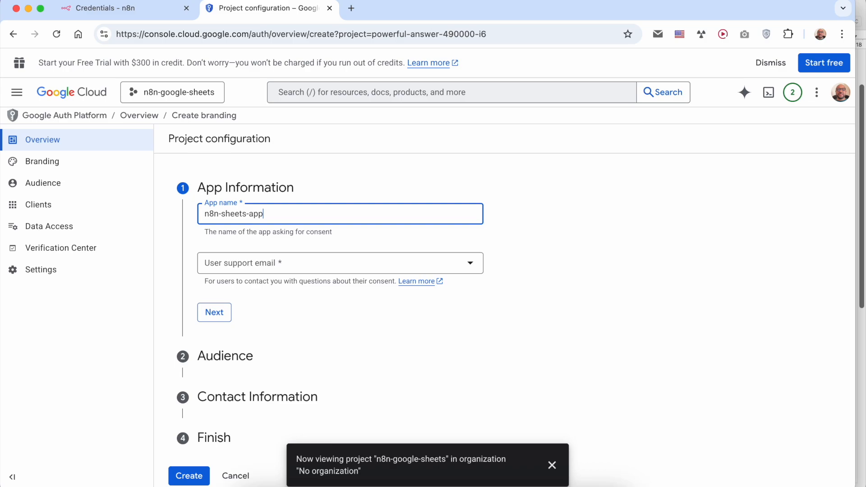
pyautogui.tripleClick(229, 232)
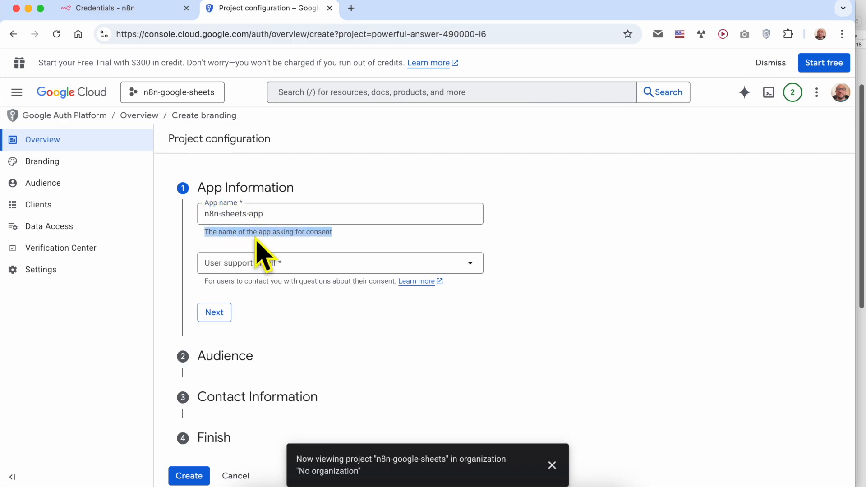
pyautogui.click(252, 265)
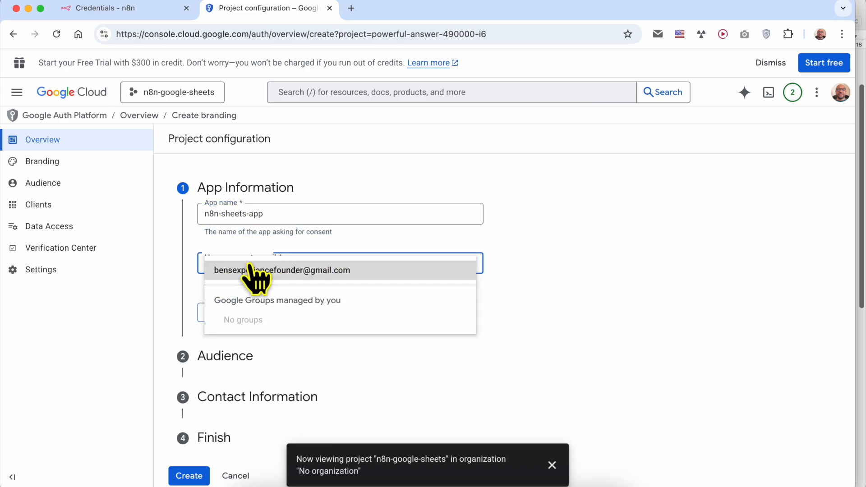
pyautogui.click(260, 277)
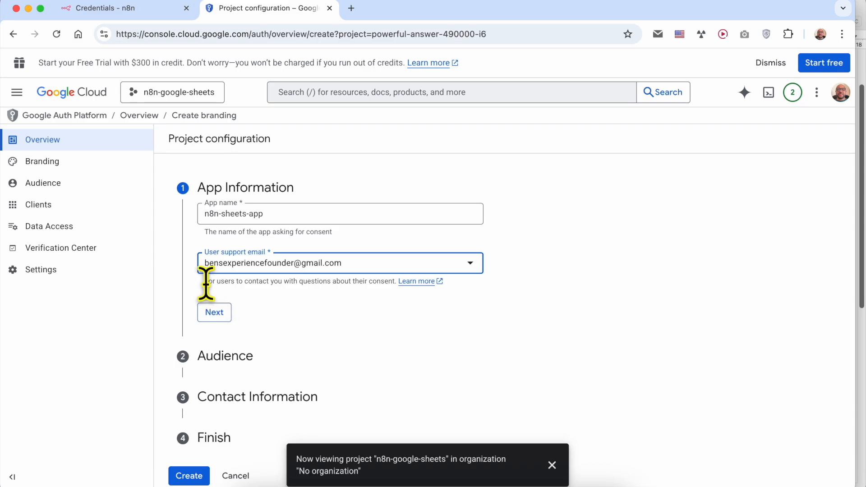
pyautogui.moveTo(207, 283); pyautogui.dragTo(396, 281)
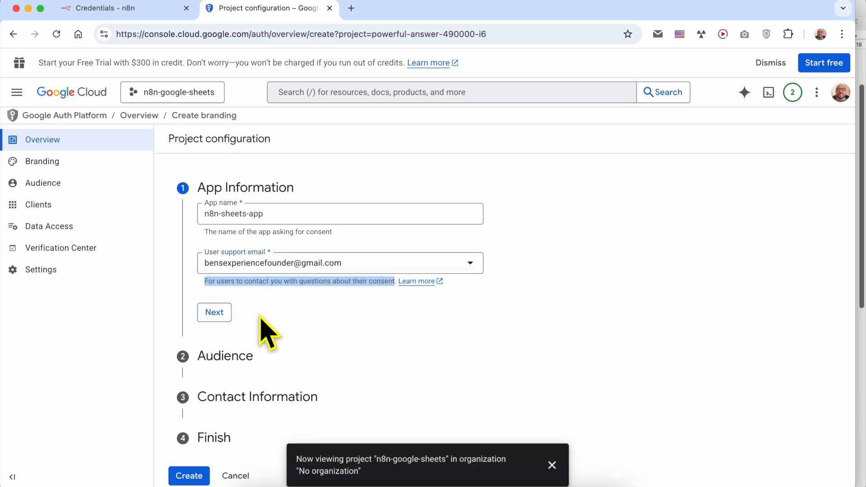
pyautogui.click(211, 314)
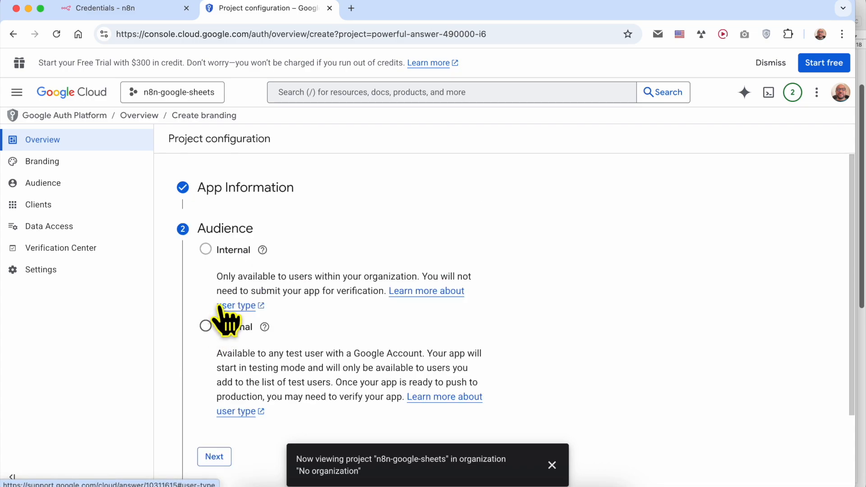
# Step: Choose External audience, enter the contact e-mail, accept the data policy and create the configuration
pyautogui.click(246, 326)
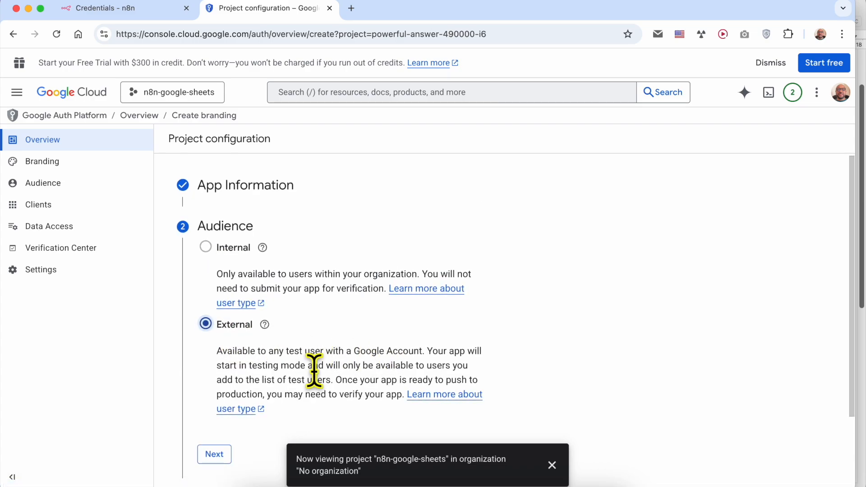
pyautogui.scroll(-2, 225, 447)
pyautogui.click(215, 411)
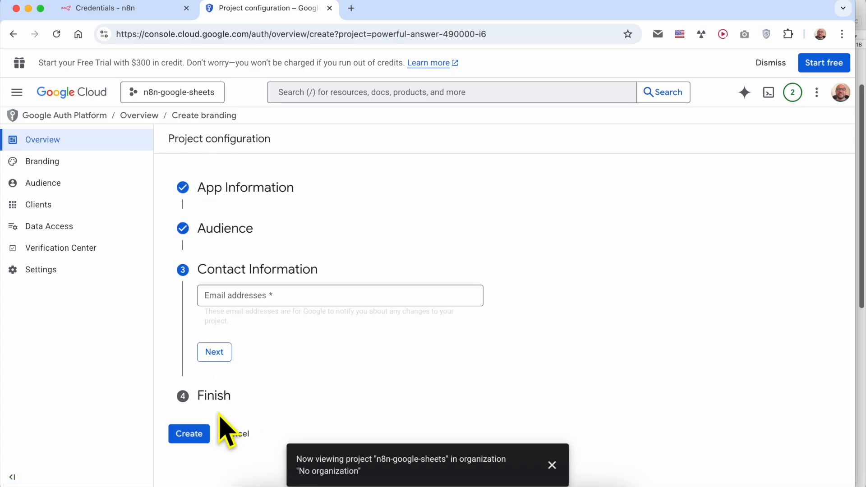
pyautogui.click(252, 306)
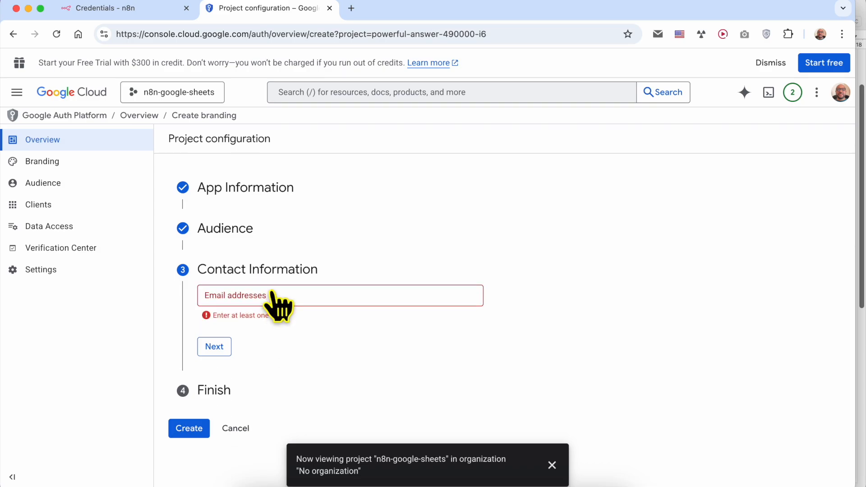
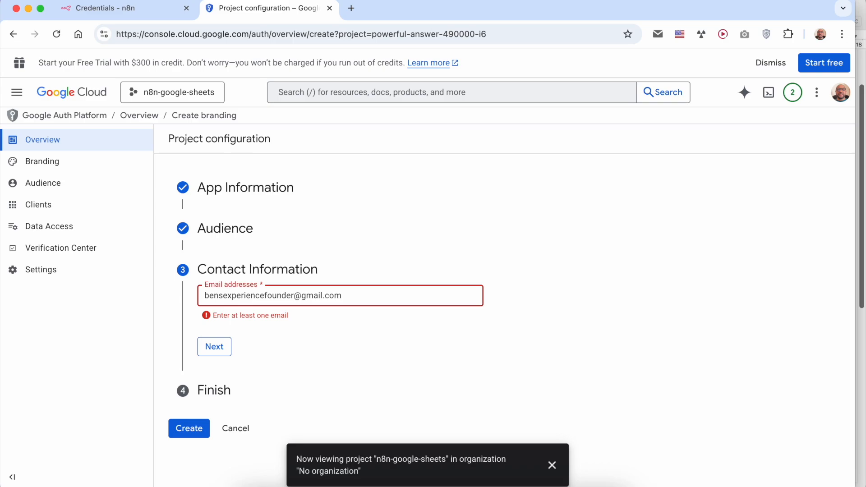
pyautogui.press('Return')
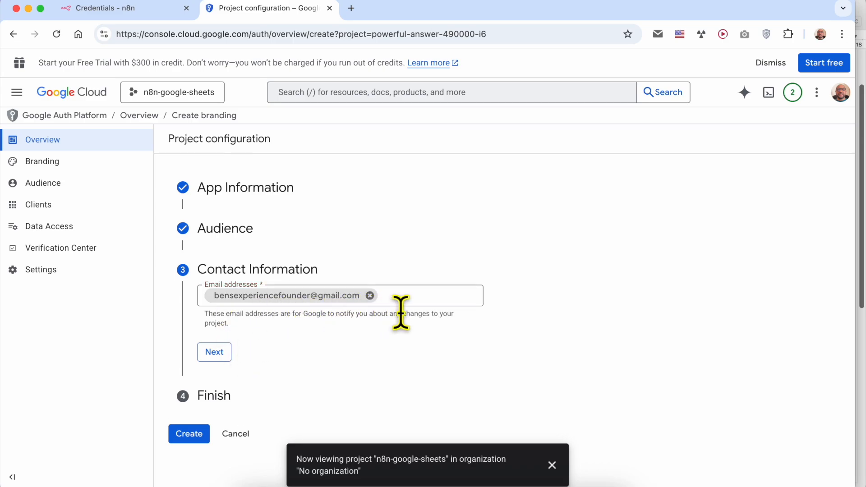
pyautogui.click(213, 353)
pyautogui.click(206, 331)
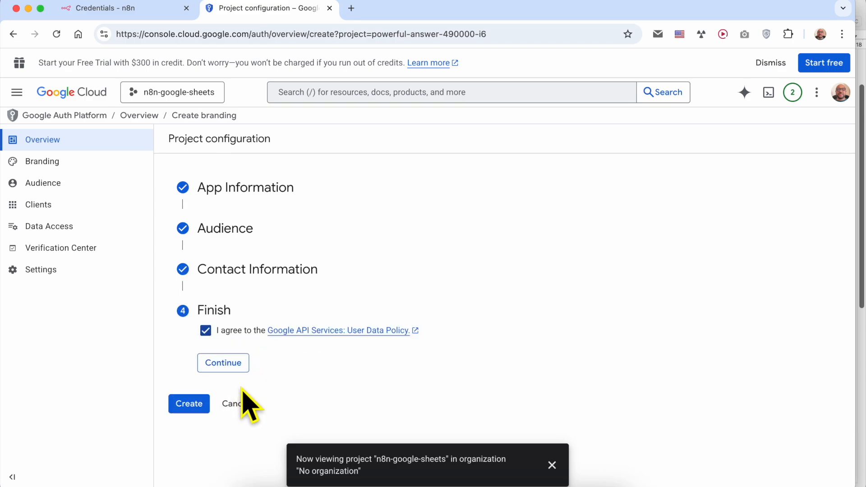
pyautogui.click(236, 365)
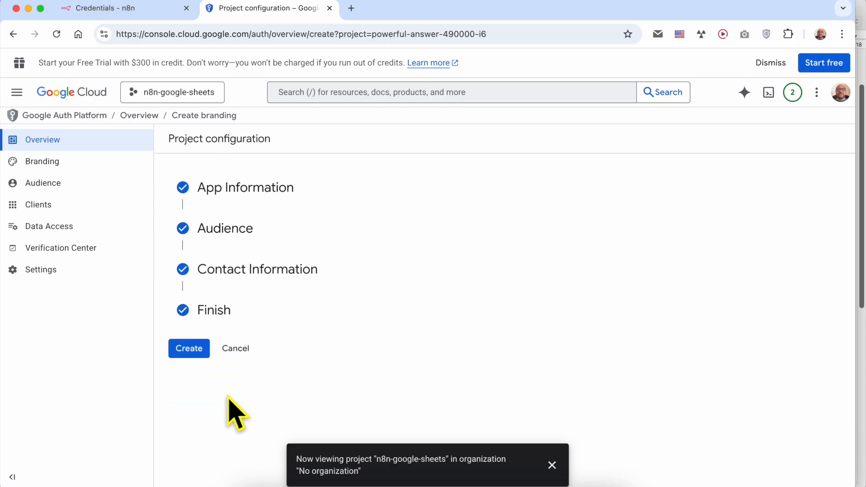
pyautogui.click(188, 350)
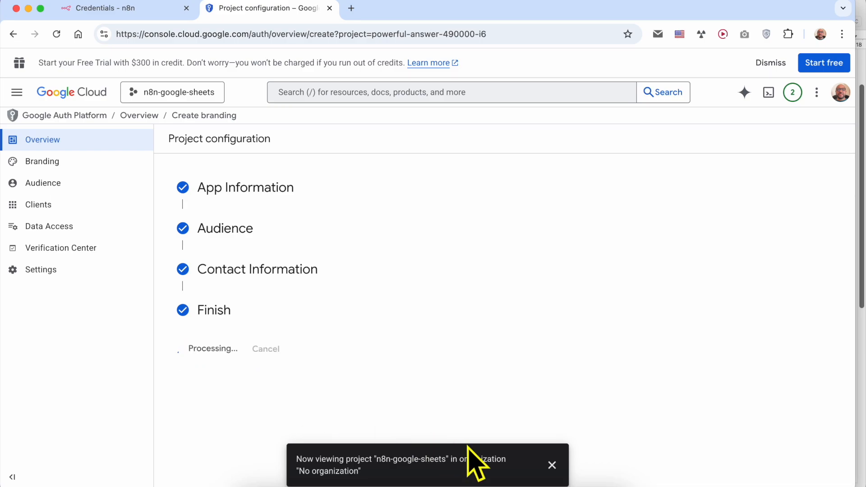
pyautogui.click(551, 465)
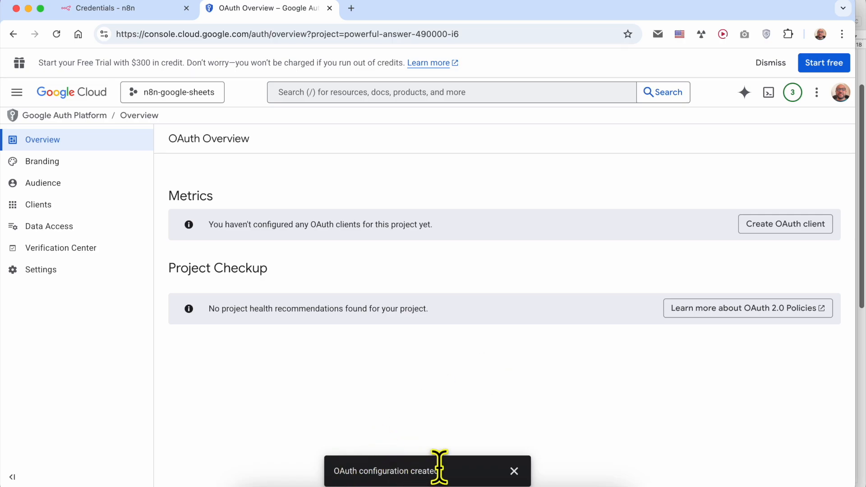
pyautogui.click(514, 471)
# Step: Highlight Step #4 in the notes and point out n8n's Client ID and Client Secret fields
pyautogui.click(320, 482)
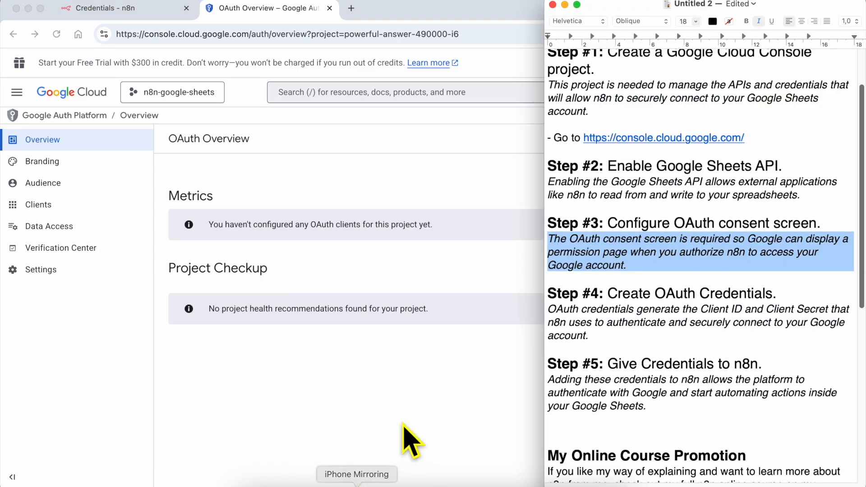
pyautogui.tripleClick(630, 292)
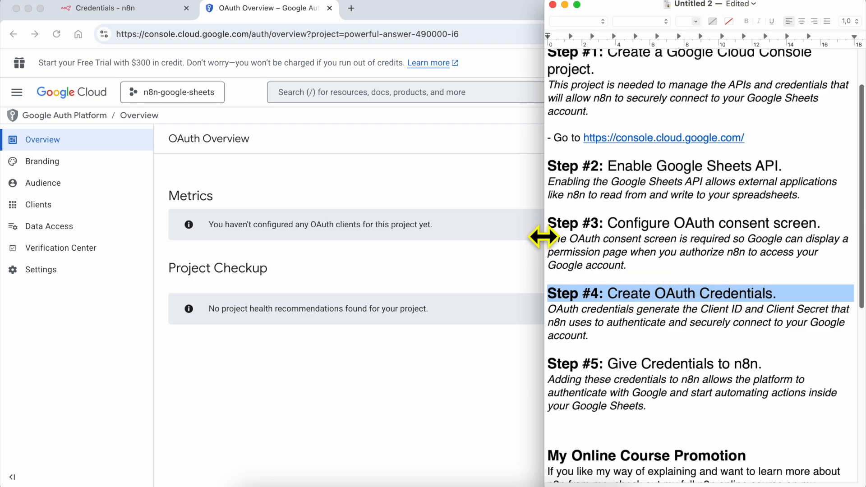
pyautogui.click(129, 10)
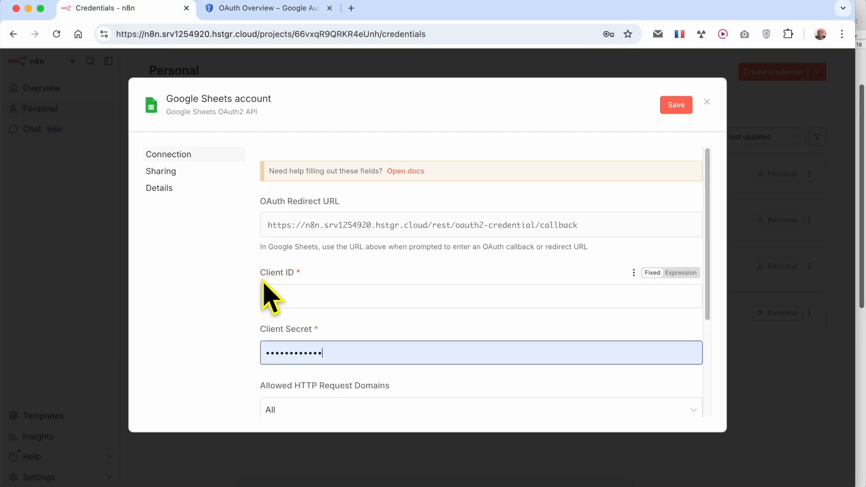
pyautogui.moveTo(259, 273); pyautogui.dragTo(319, 269)
pyautogui.click(319, 269)
pyautogui.moveTo(258, 330); pyautogui.dragTo(360, 329)
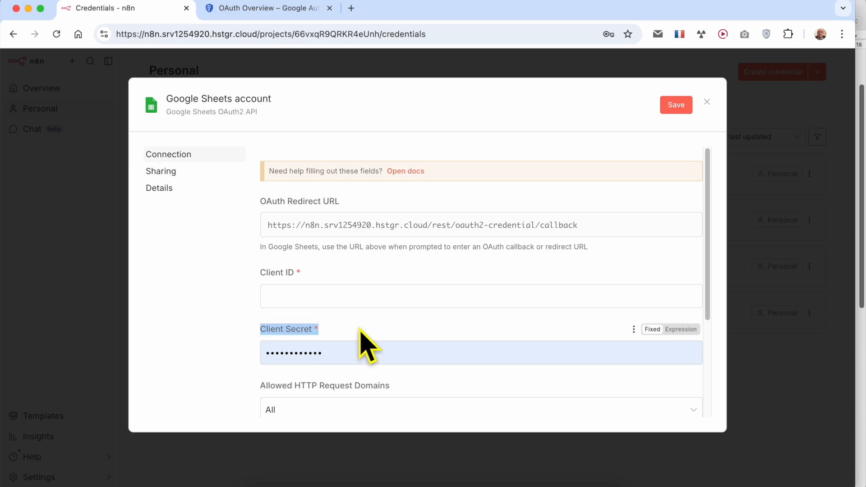
pyautogui.click(235, 9)
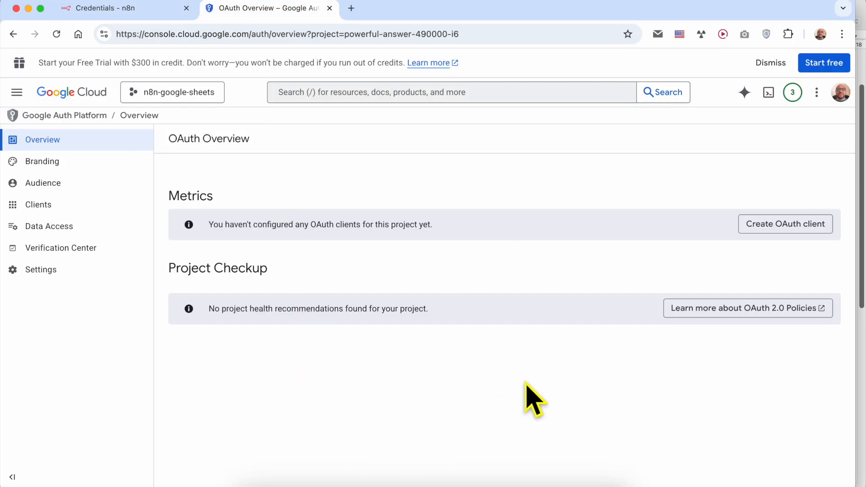
pyautogui.click(323, 479)
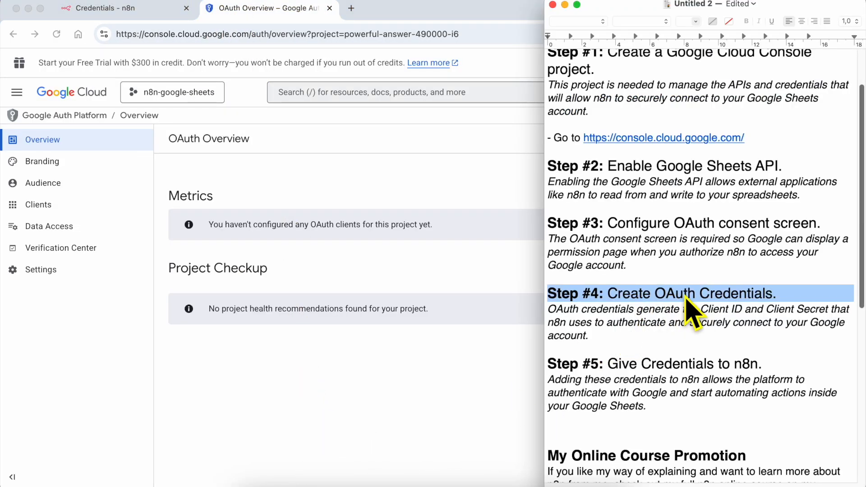
pyautogui.click(483, 311)
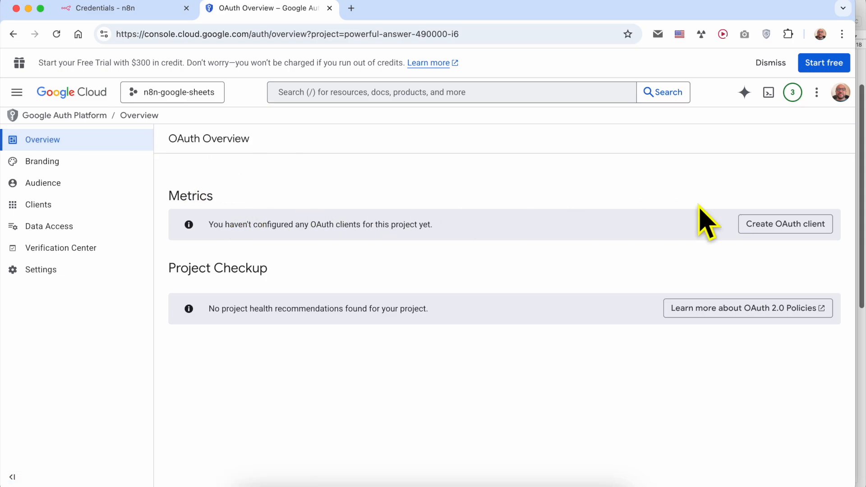
# Step: Start a new OAuth client ID with Web application as the application type
pyautogui.click(770, 224)
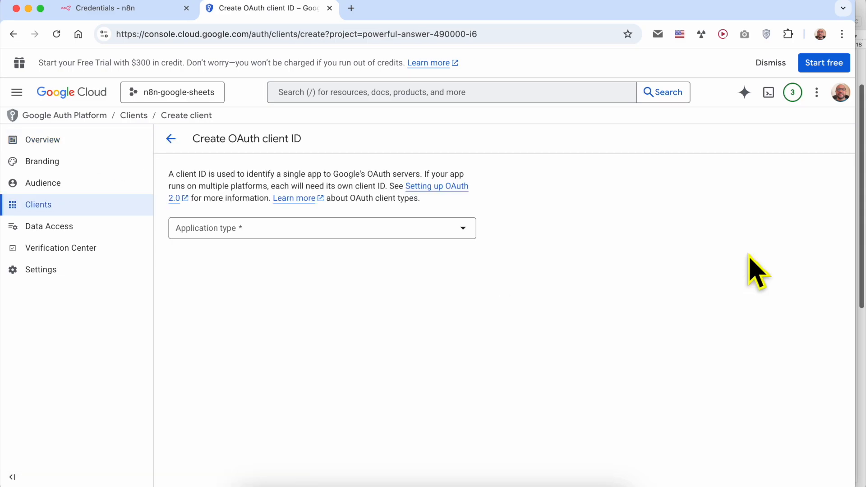
pyautogui.click(246, 232)
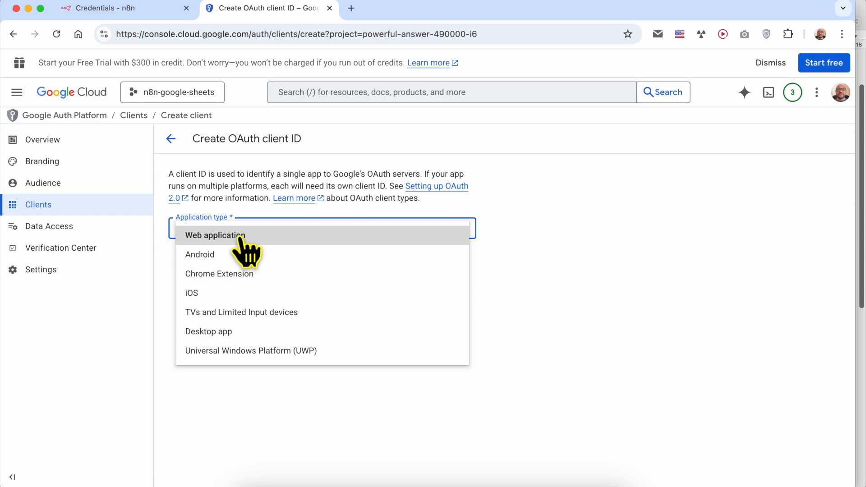
pyautogui.click(252, 247)
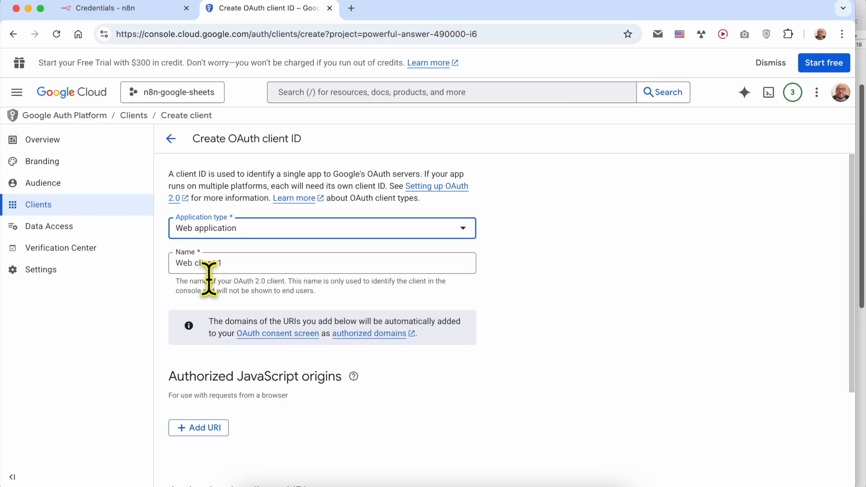
# Step: Replace the default client name 'Web client 1' with n8n-sheets
pyautogui.moveTo(252, 263); pyautogui.dragTo(142, 262)
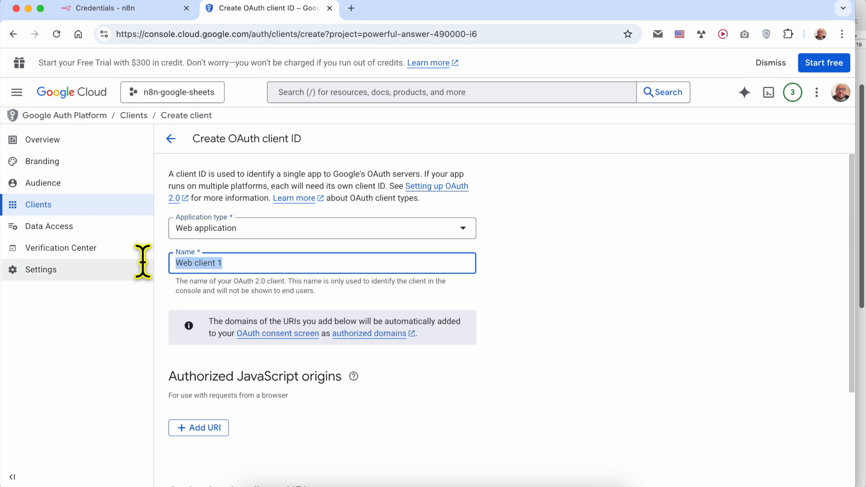
pyautogui.tripleClick(177, 281)
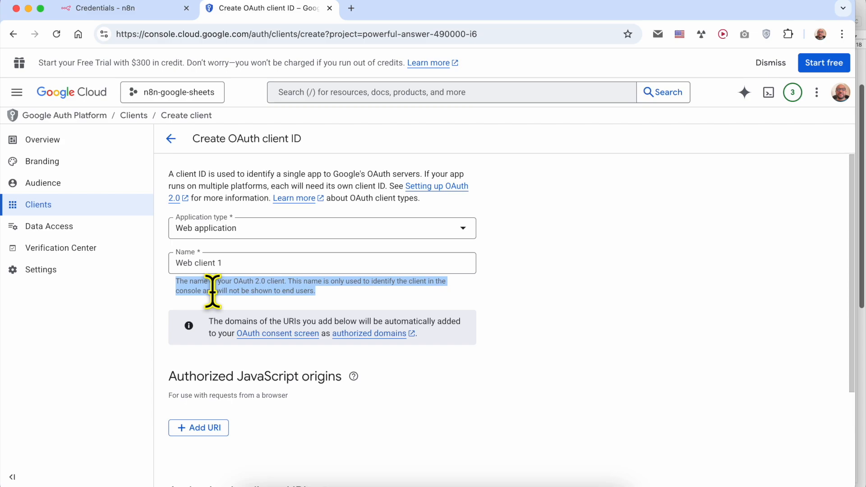
pyautogui.click(297, 264)
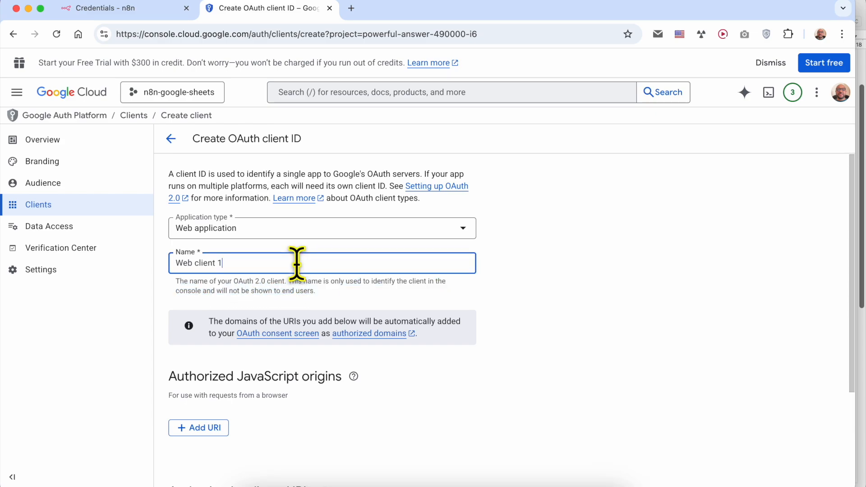
pyautogui.write('n8n-sheets')
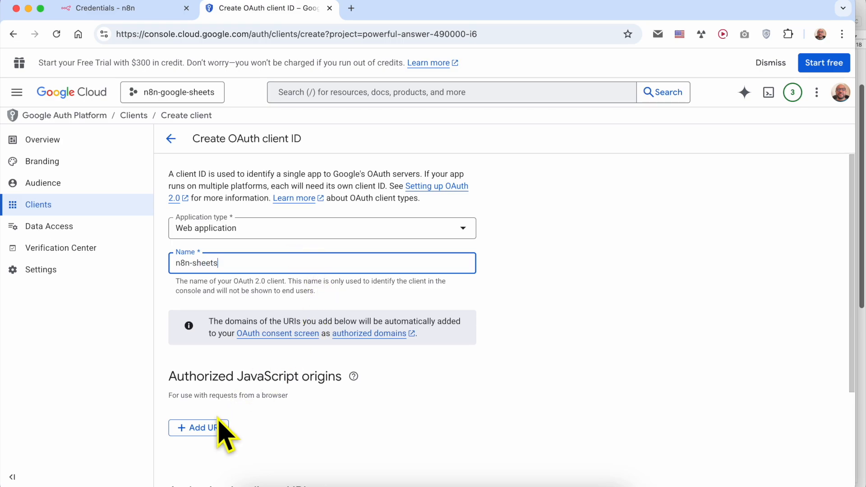
pyautogui.scroll(-3, 247, 413)
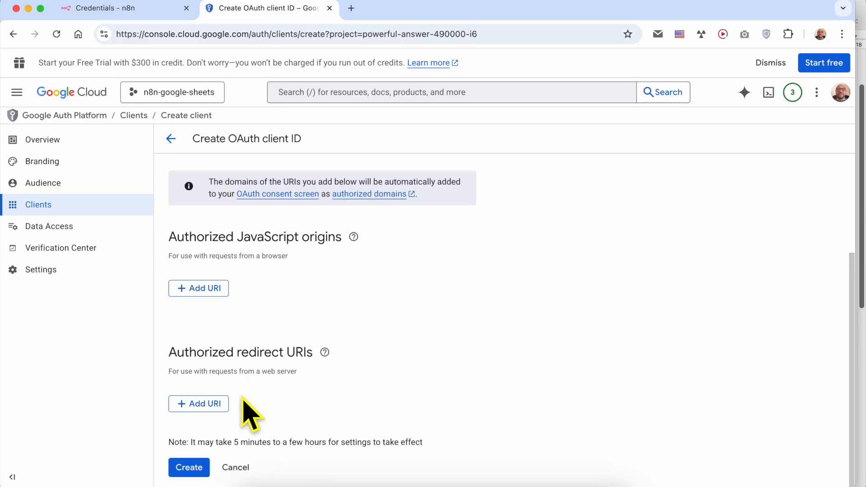
# Step: Paste n8n's OAuth callback URL into redirect URI 1 and create the n8n-sheets client
pyautogui.tripleClick(196, 353)
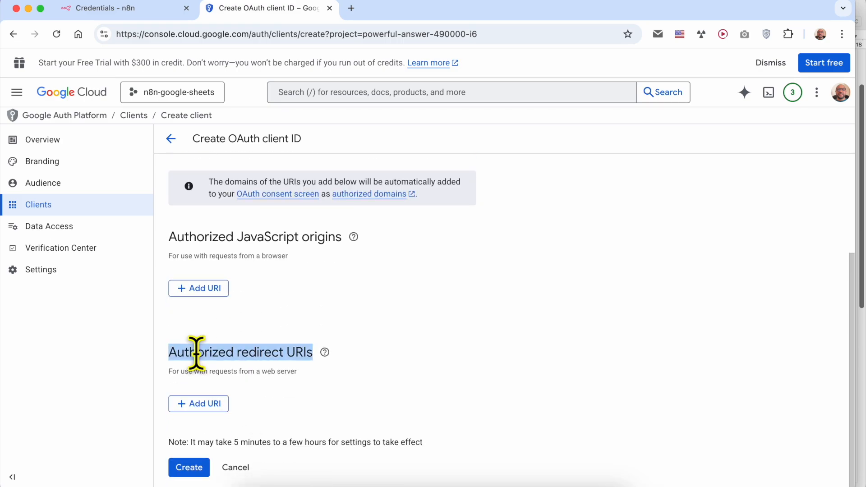
pyautogui.click(206, 408)
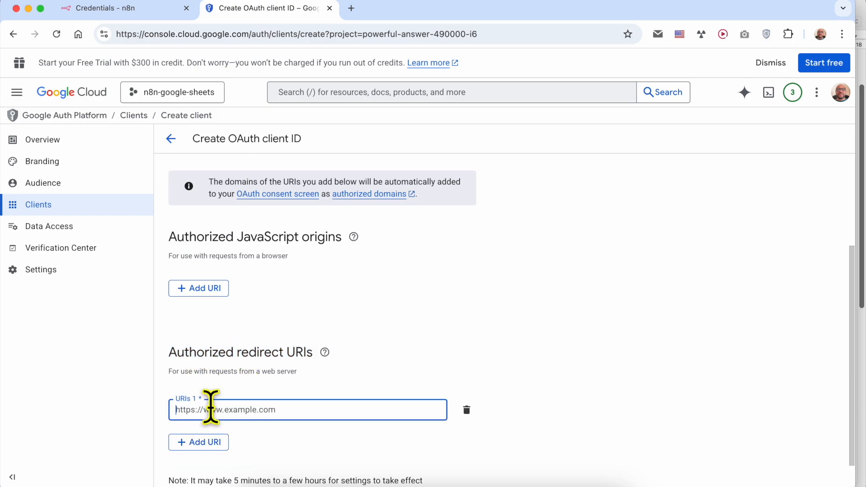
pyautogui.click(145, 11)
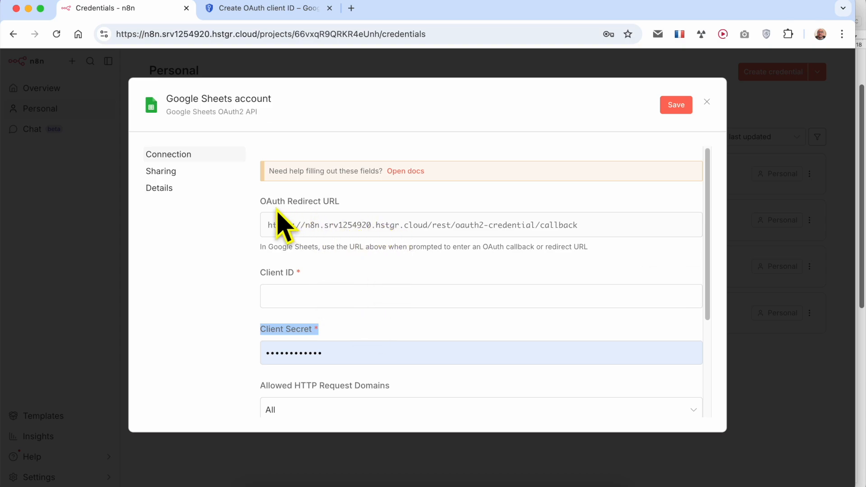
pyautogui.click(347, 239)
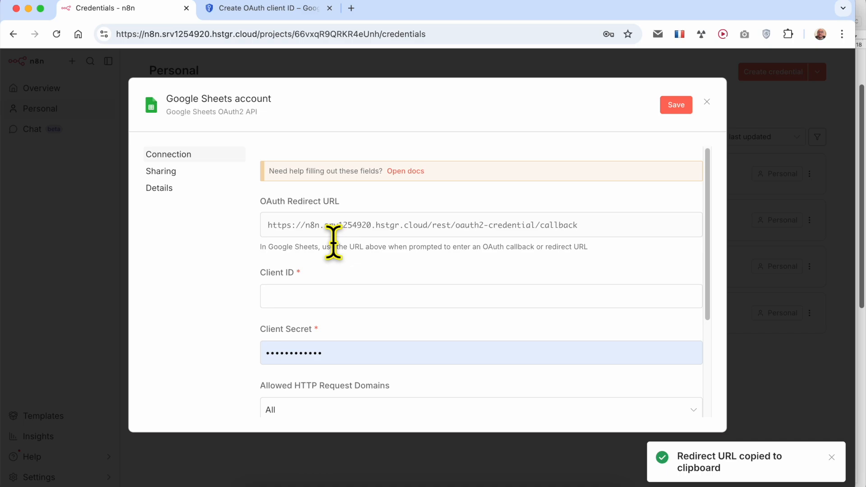
pyautogui.click(251, 9)
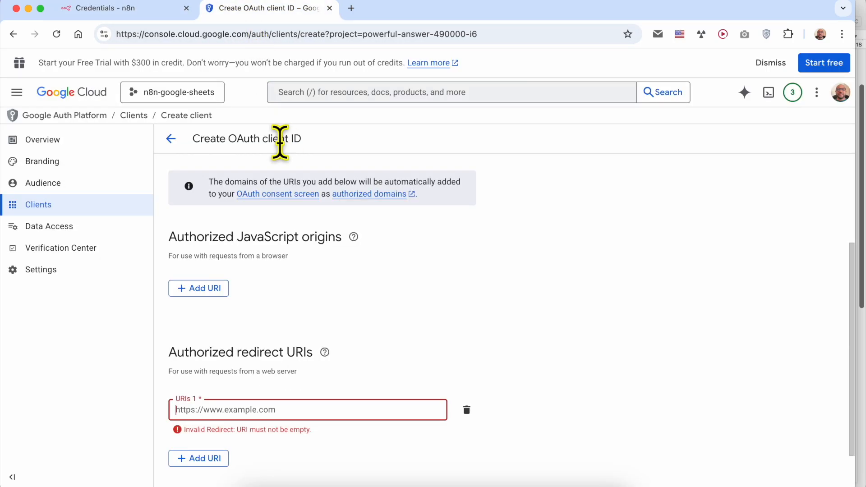
pyautogui.rightClick(236, 406)
pyautogui.click(256, 294)
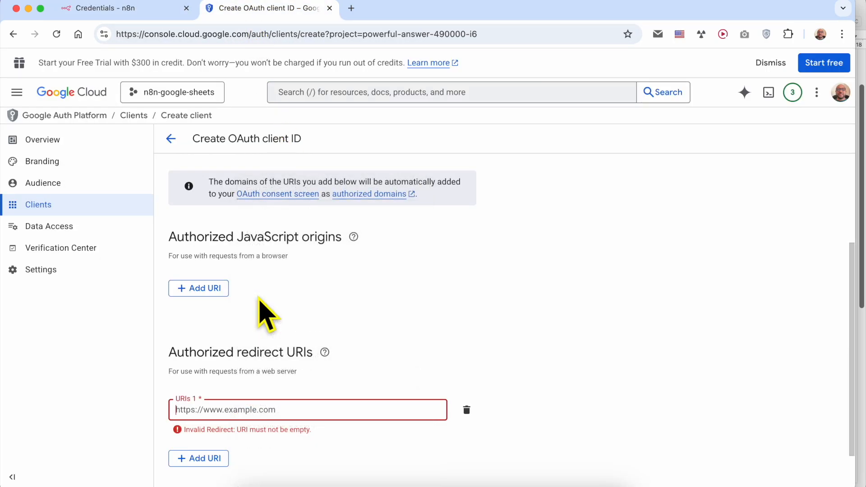
pyautogui.scroll(-2, 244, 447)
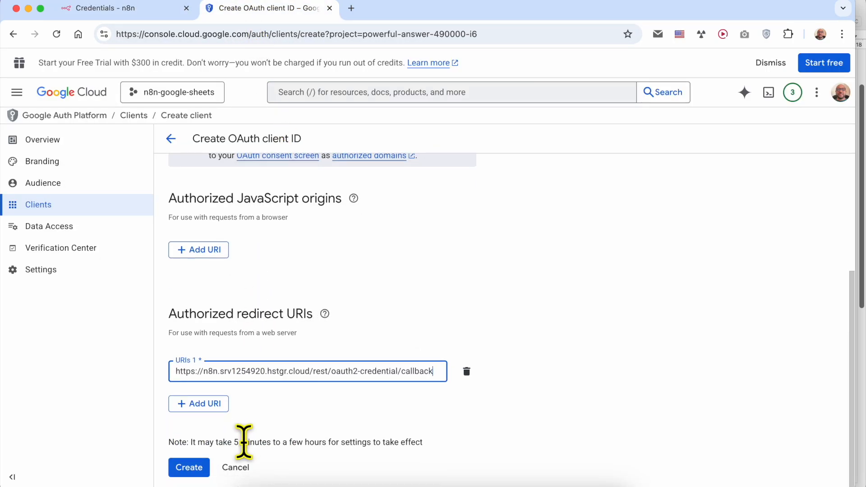
pyautogui.click(188, 469)
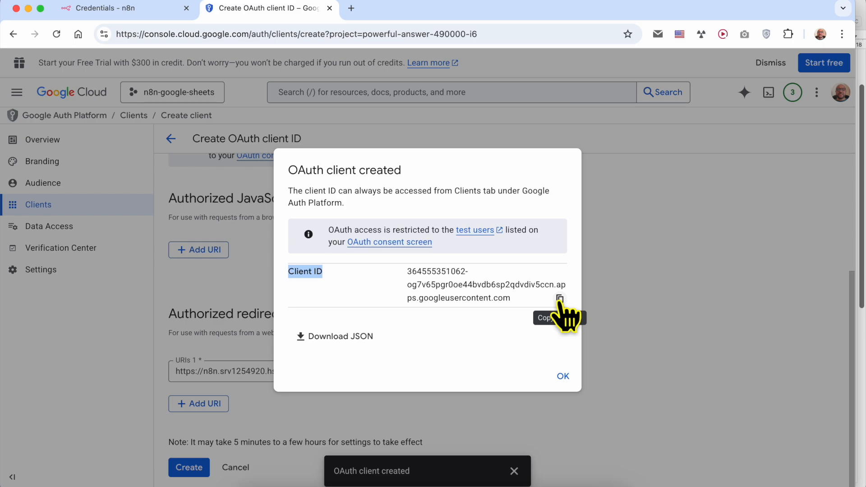
# Step: Copy the new Client ID and paste it into n8n's Client ID field
pyautogui.click(560, 299)
pyautogui.click(117, 10)
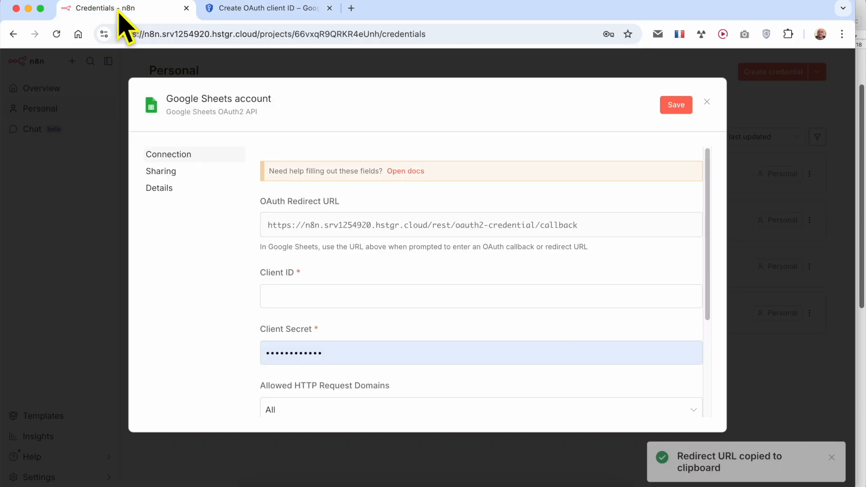
pyautogui.click(300, 295)
pyautogui.rightClick(303, 297)
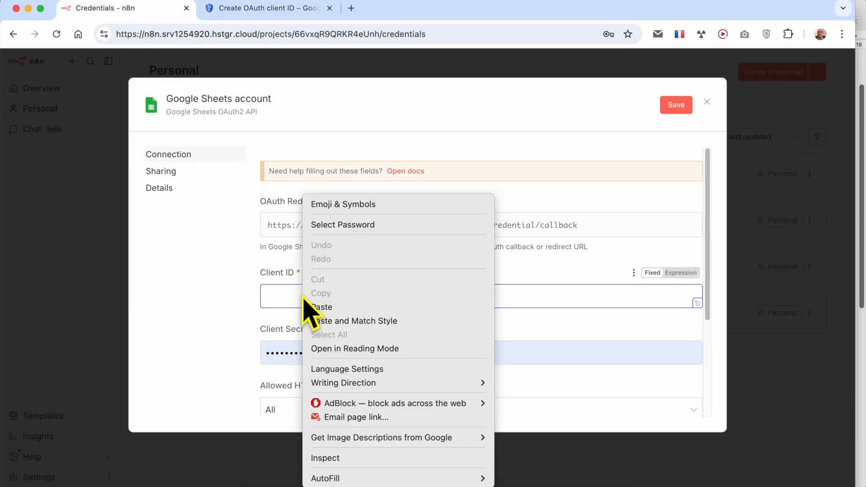
pyautogui.click(322, 307)
pyautogui.scroll(-3, 424, 291)
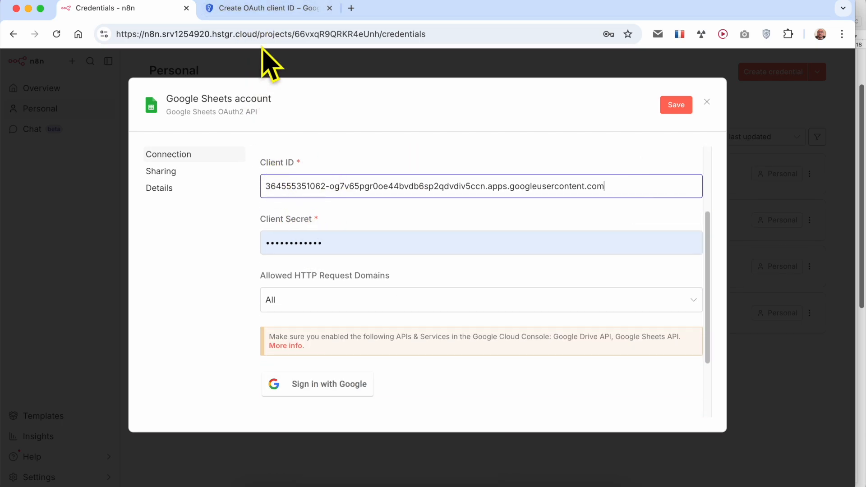
# Step: Dismiss the client-created notice, open the n8n-sheets client details and copy its client secret
pyautogui.click(266, 9)
pyautogui.click(563, 378)
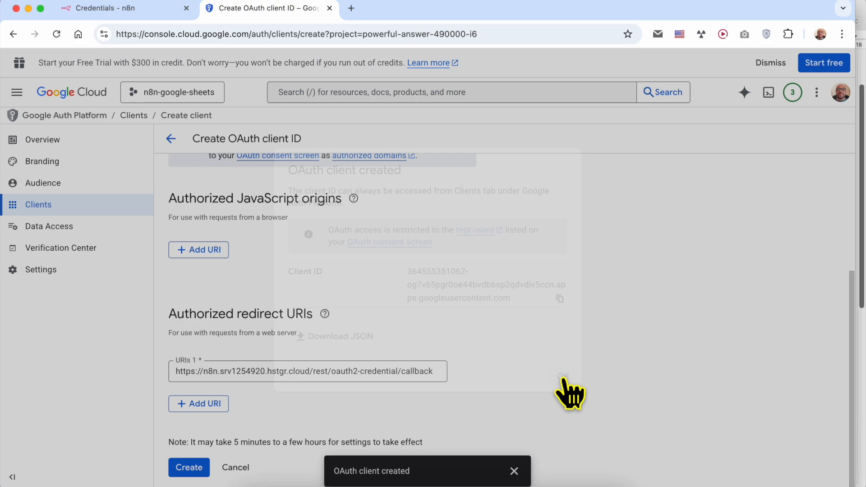
pyautogui.click(516, 471)
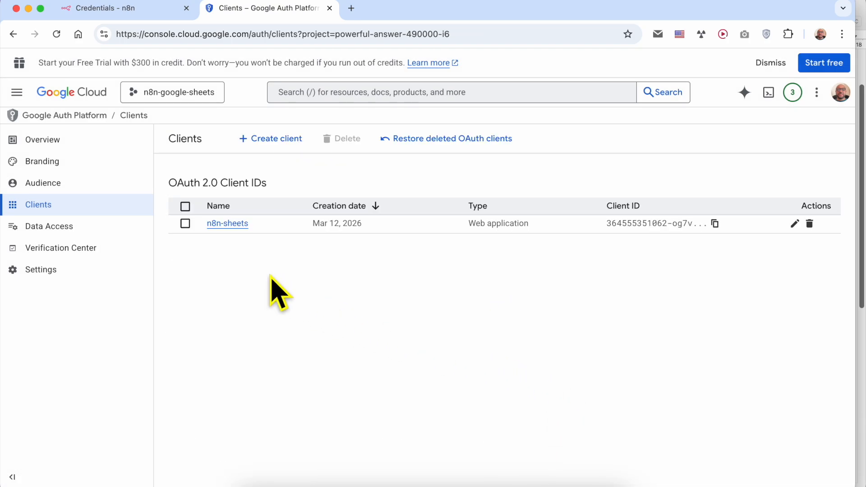
pyautogui.click(232, 224)
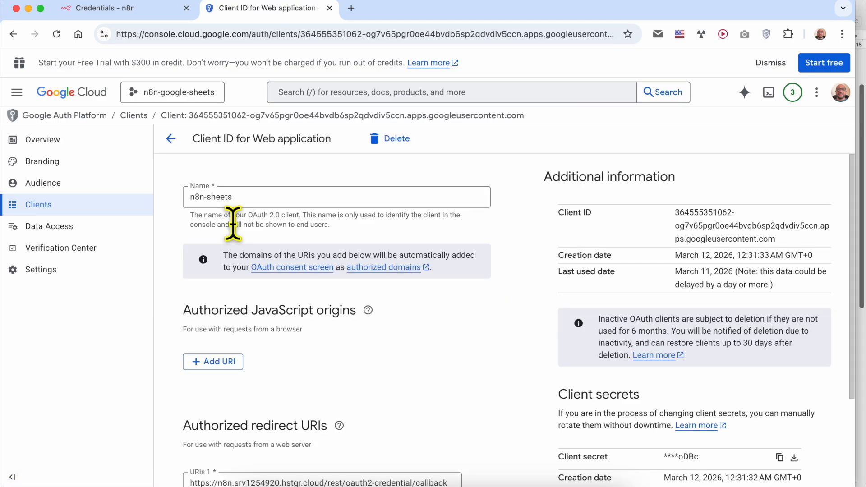
pyautogui.scroll(-3, 621, 298)
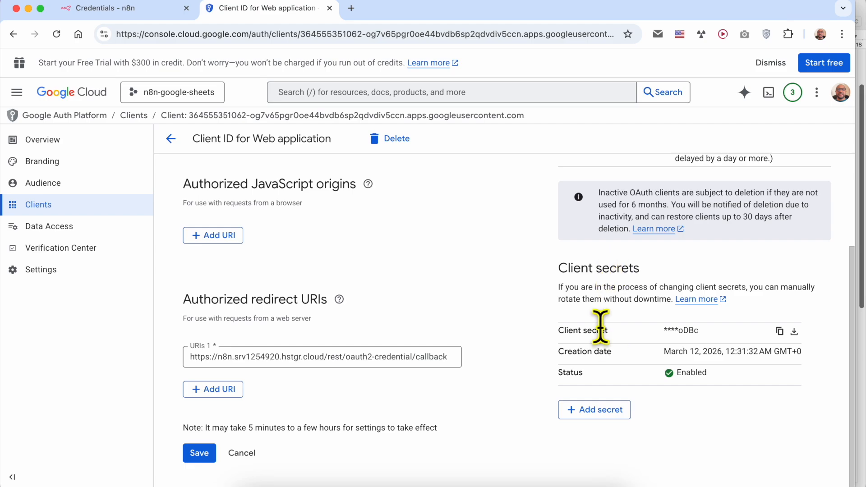
pyautogui.click(689, 331)
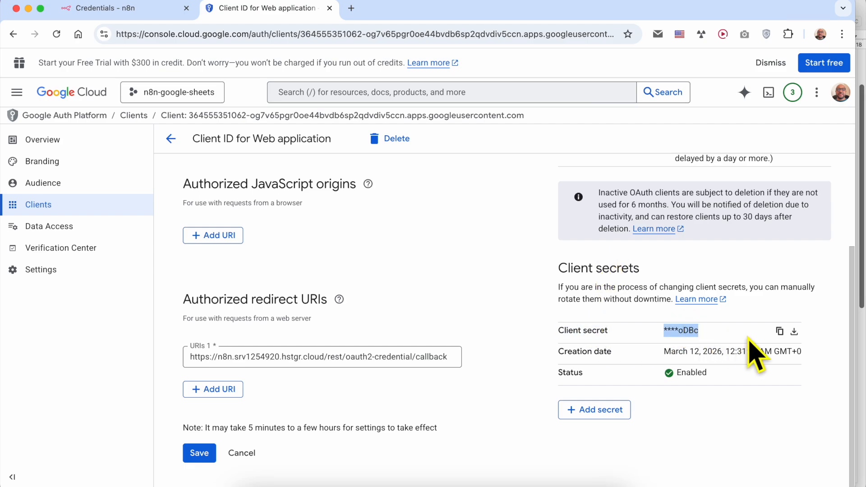
pyautogui.click(780, 333)
pyautogui.scroll(3, 787, 351)
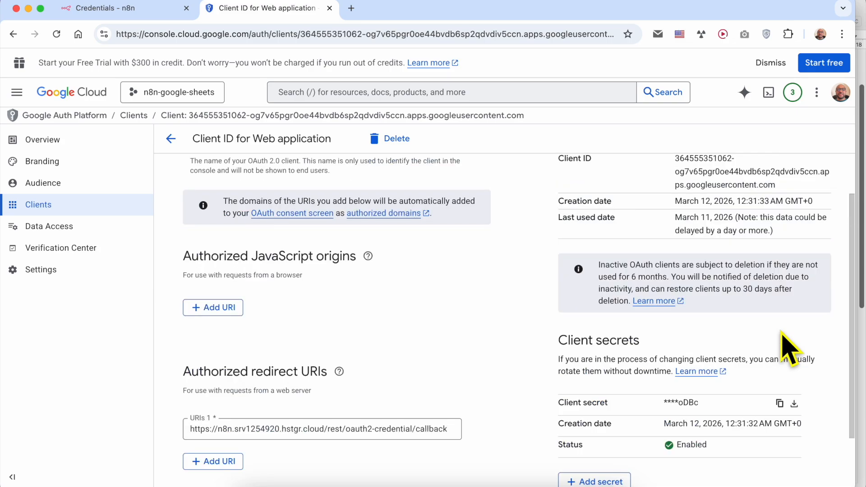
# Step: Replace the old Client Secret in n8n with the new secret
pyautogui.click(144, 9)
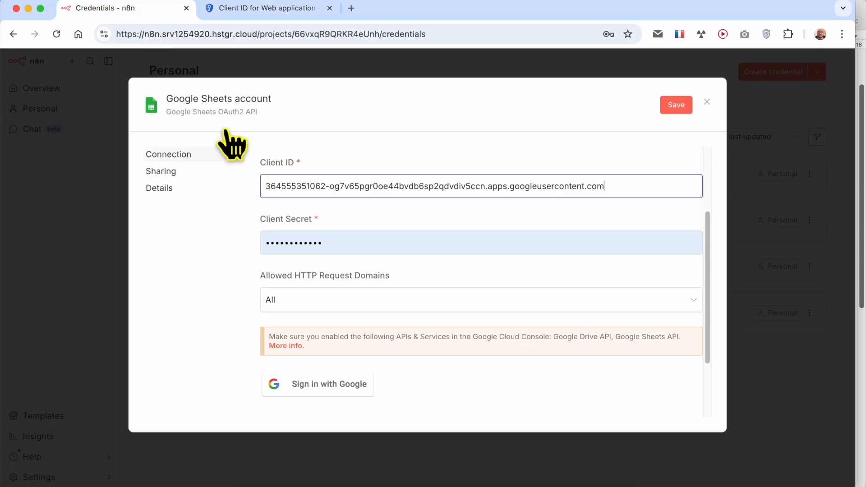
pyautogui.doubleClick(355, 240)
pyautogui.press('BackSpace')
pyautogui.rightClick(355, 242)
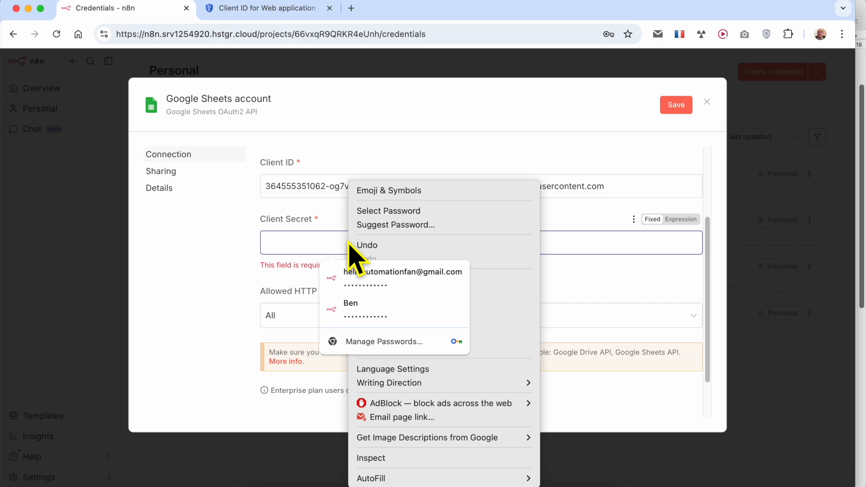
pyautogui.click(447, 238)
pyautogui.press('super+v')
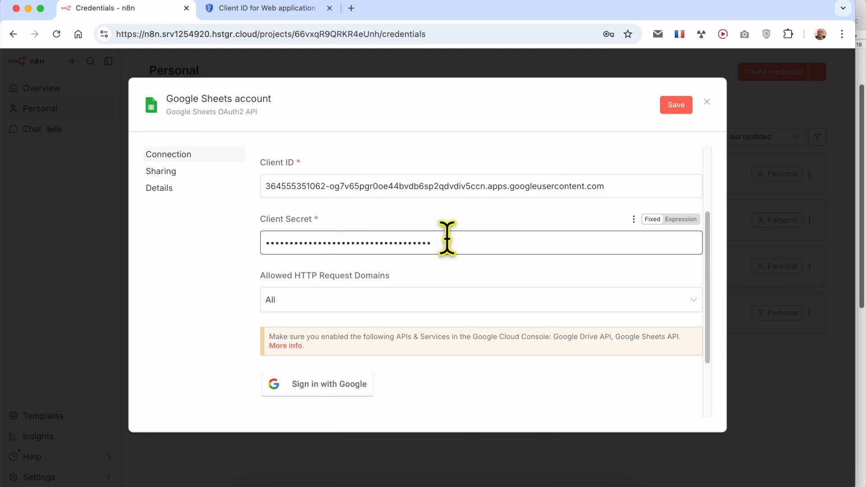
pyautogui.scroll(-3, 467, 258)
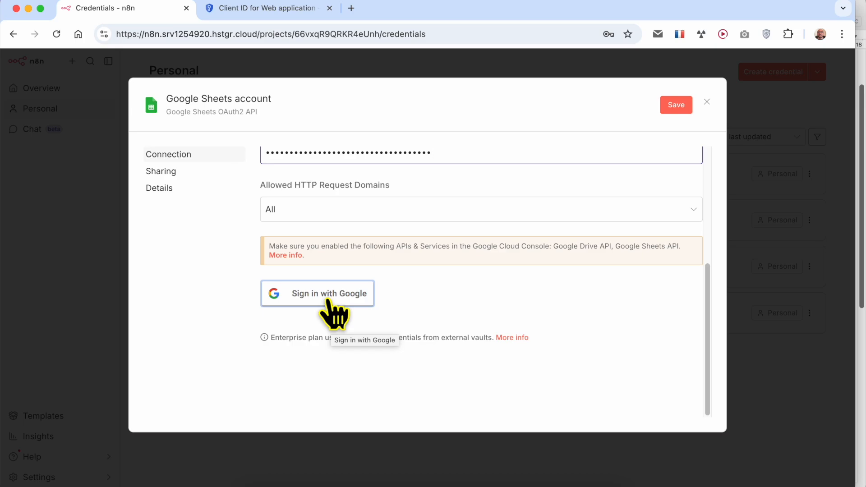
# Step: Publish the app from the Audience page, confirming the push to production, then go back to n8n
pyautogui.click(260, 9)
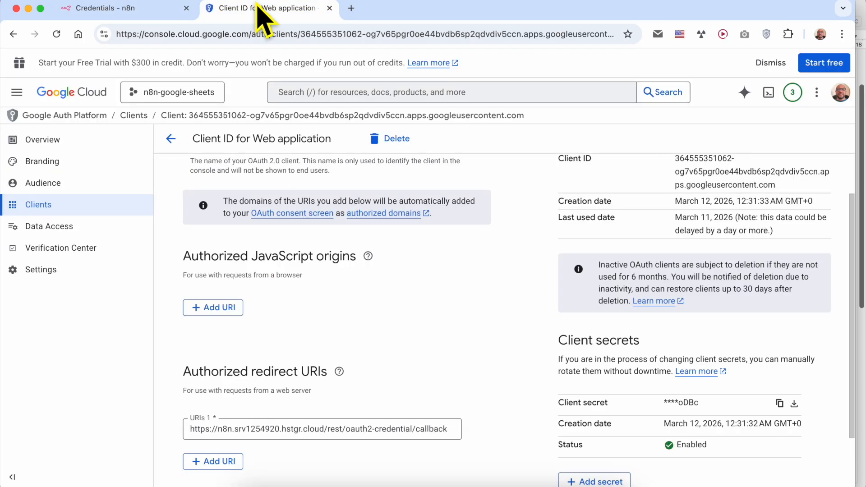
pyautogui.click(64, 185)
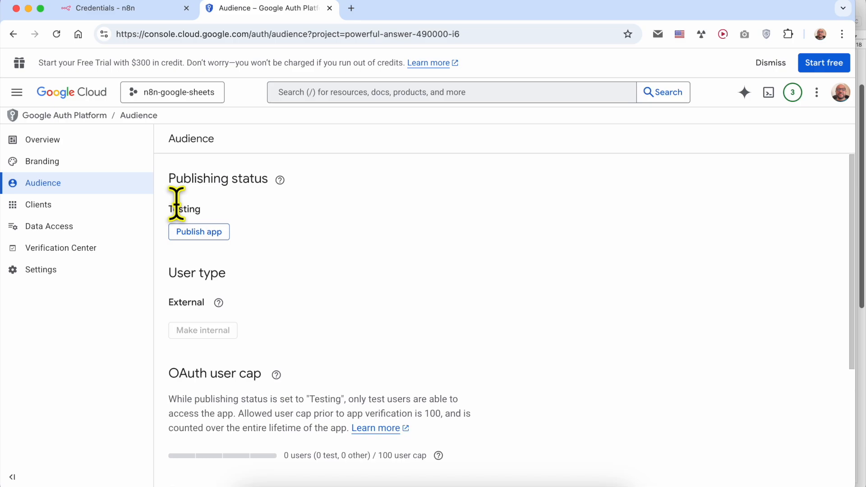
pyautogui.click(205, 235)
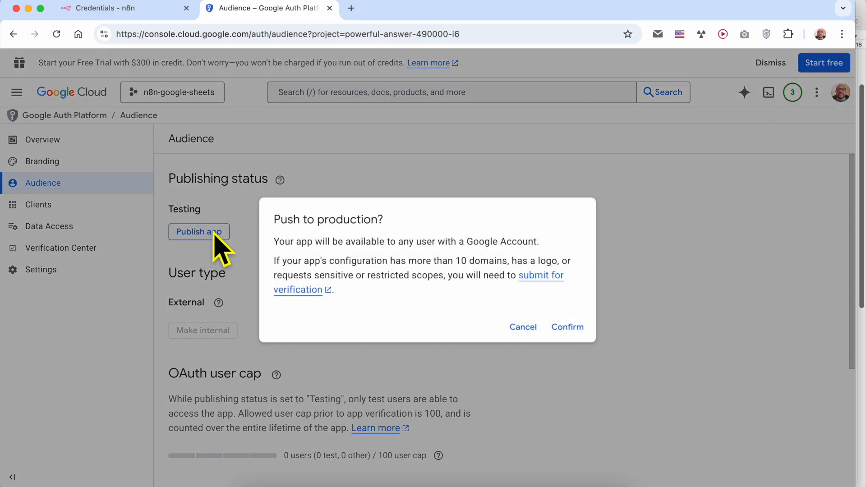
pyautogui.moveTo(274, 220); pyautogui.dragTo(421, 242)
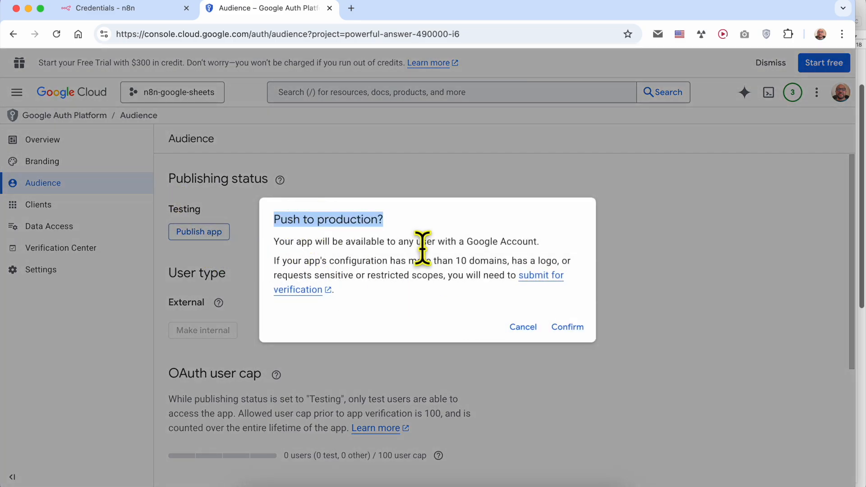
pyautogui.click(567, 327)
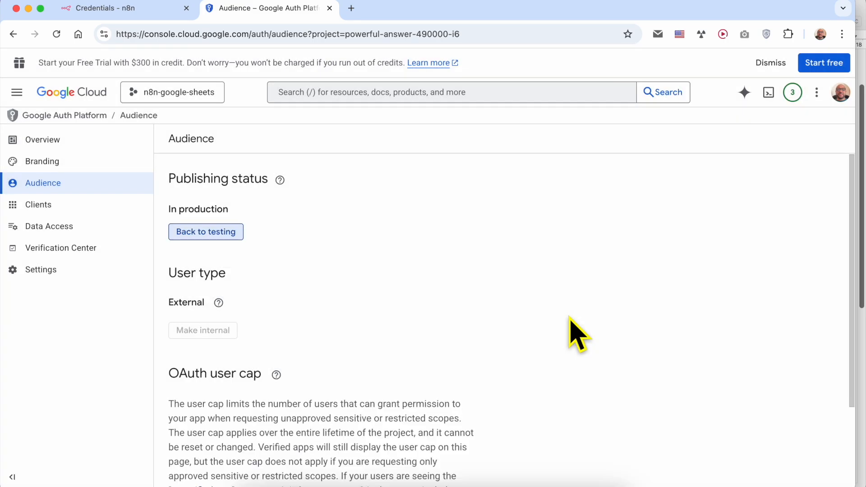
pyautogui.click(134, 14)
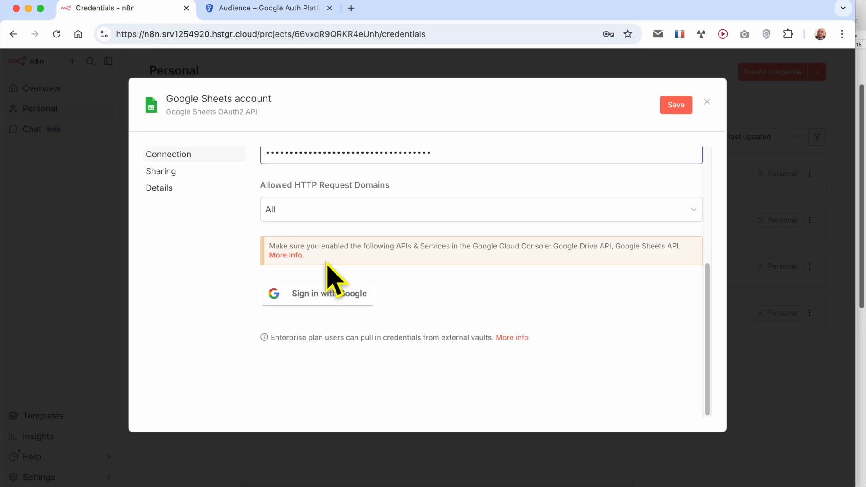
# Step: Start Google sign-in for the credential and choose the listed Google account
pyautogui.click(319, 294)
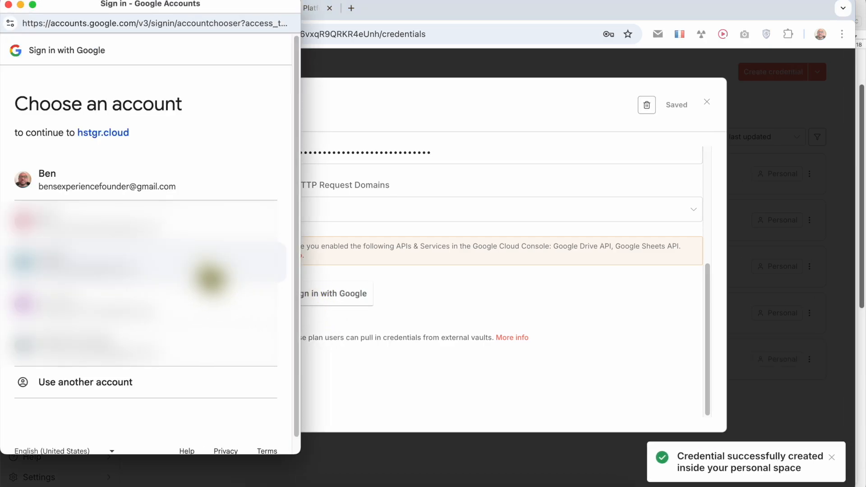
pyautogui.click(149, 183)
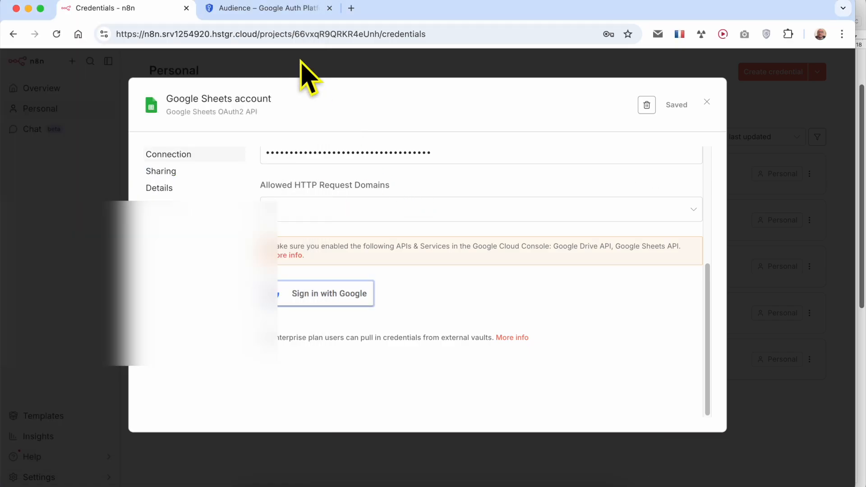
pyautogui.click(265, 9)
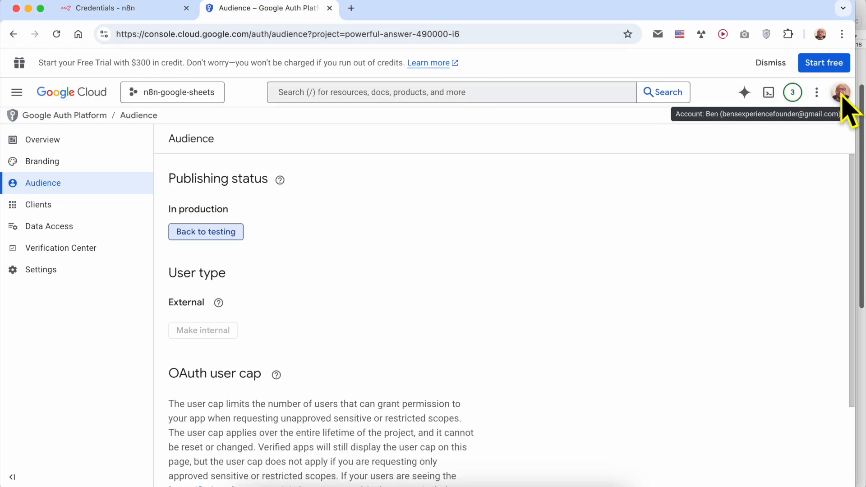
pyautogui.press('super+grave')
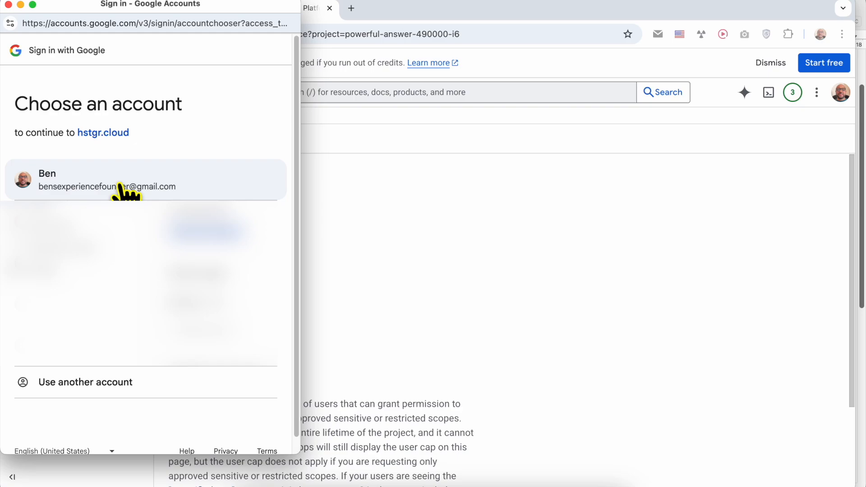
pyautogui.click(122, 187)
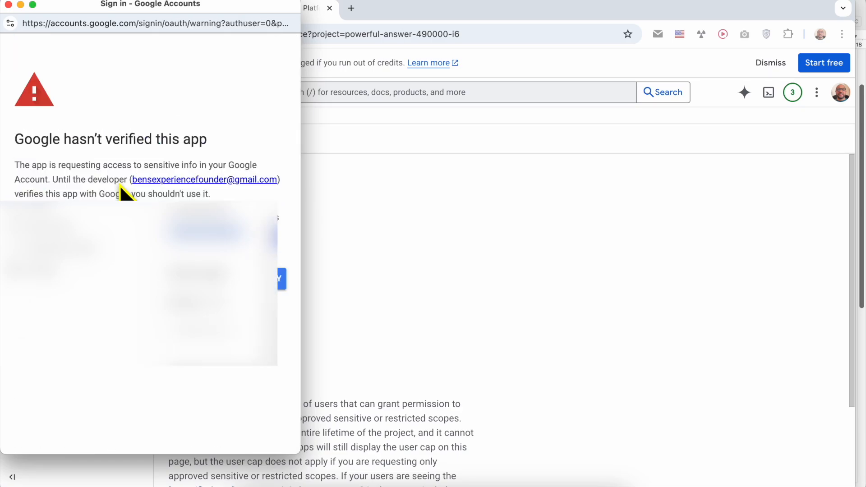
# Step: Proceed past the unverified-app warning to hstgr.cloud and grant all Drive and Sheets permissions
pyautogui.tripleClick(52, 137)
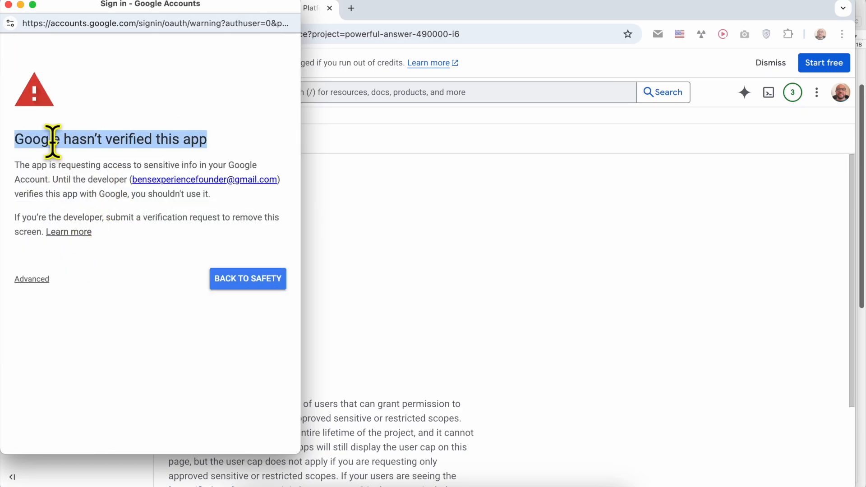
pyautogui.click(41, 279)
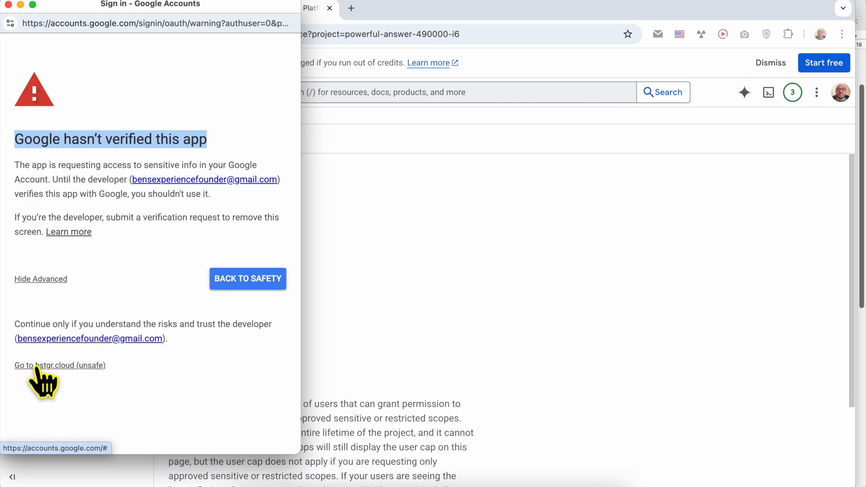
pyautogui.click(79, 366)
pyautogui.scroll(-2, 103, 194)
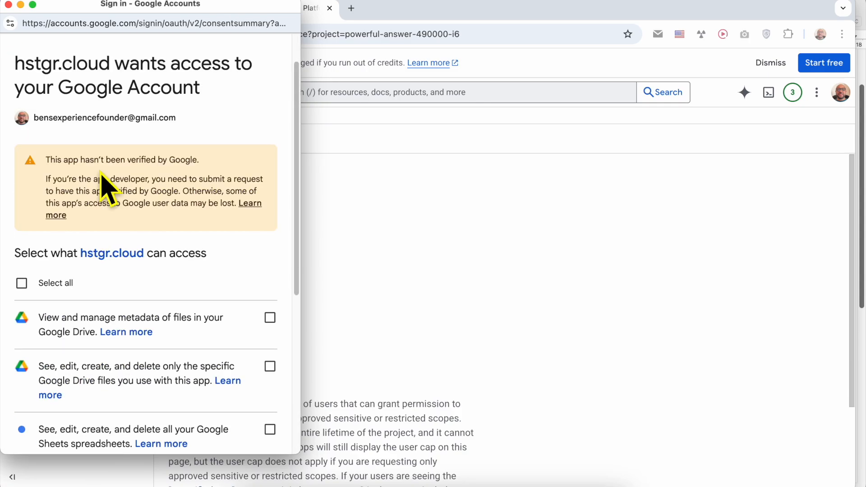
pyautogui.click(71, 286)
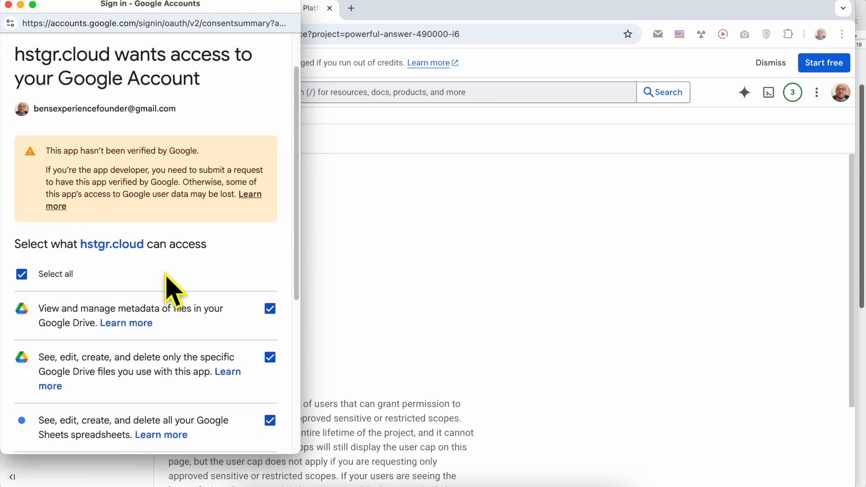
pyautogui.scroll(-3, 172, 287)
pyautogui.scroll(-5, 171, 289)
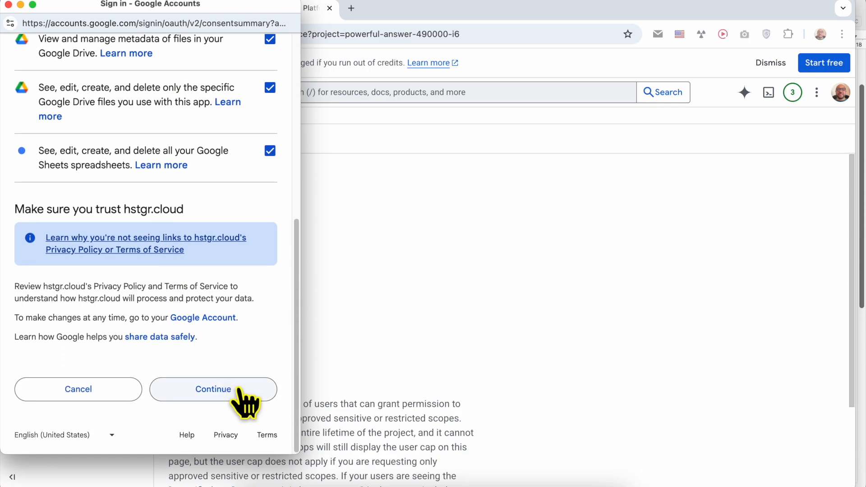
pyautogui.click(238, 389)
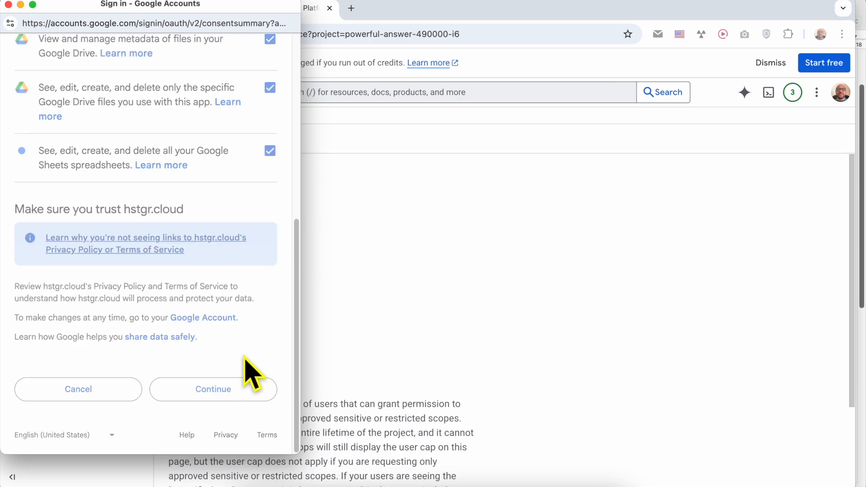
pyautogui.tripleClick(150, 251)
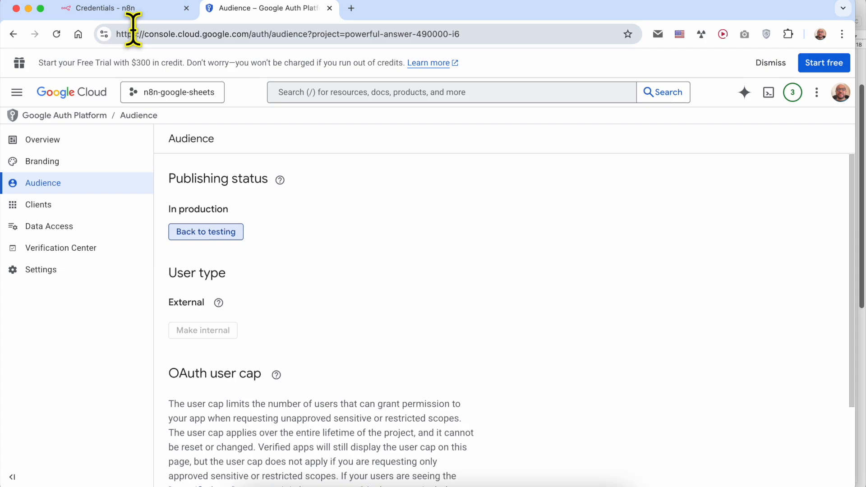
# Step: Close the connected Google Sheets credential, dismiss the save-password prompt, and go to Overview
pyautogui.click(131, 17)
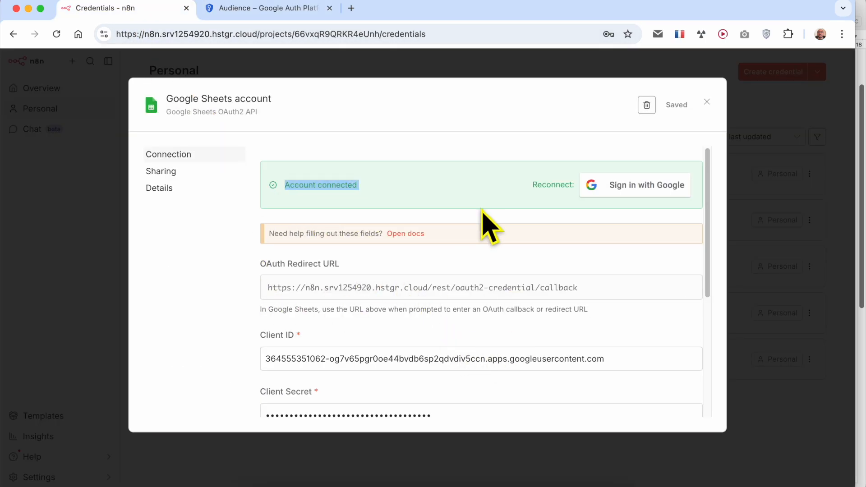
pyautogui.click(708, 102)
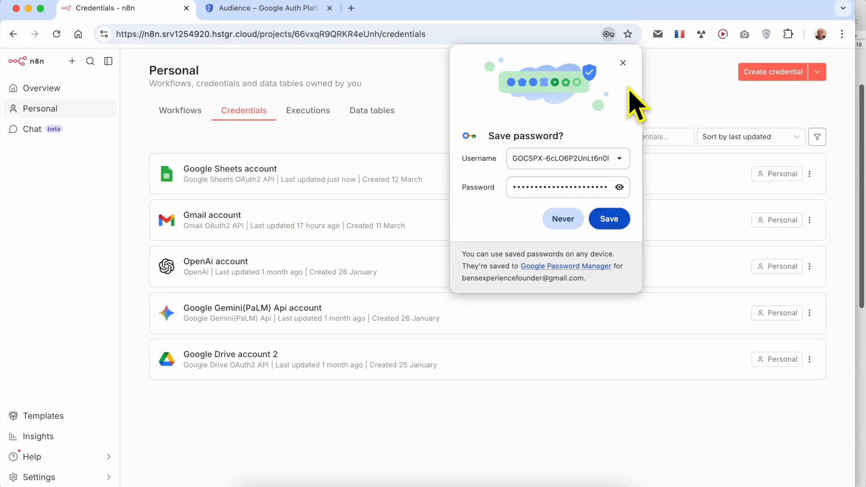
pyautogui.click(623, 63)
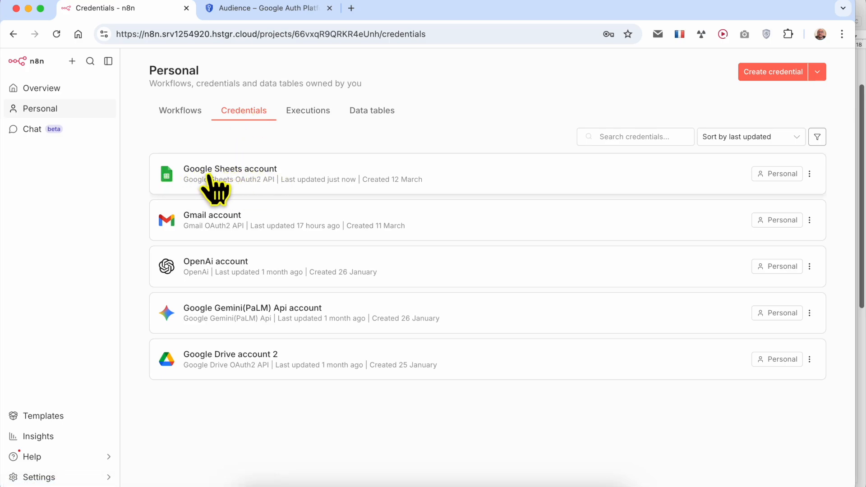
pyautogui.click(77, 91)
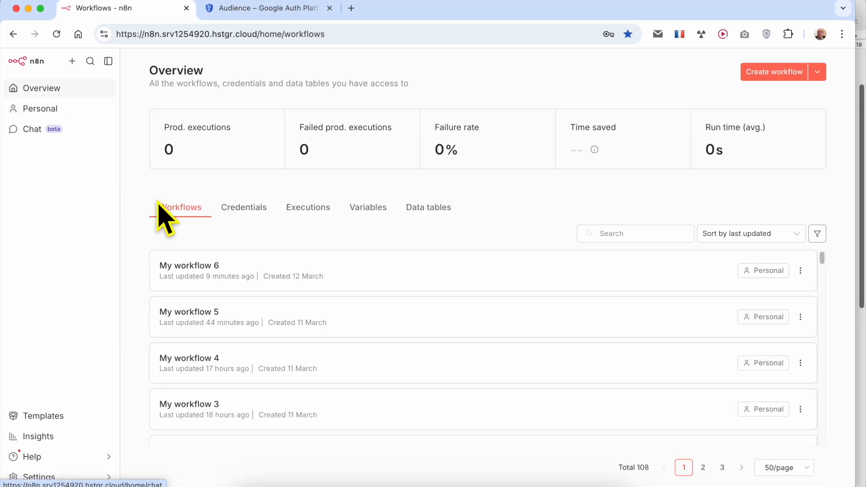
pyautogui.click(323, 485)
pyautogui.scroll(-6, 639, 280)
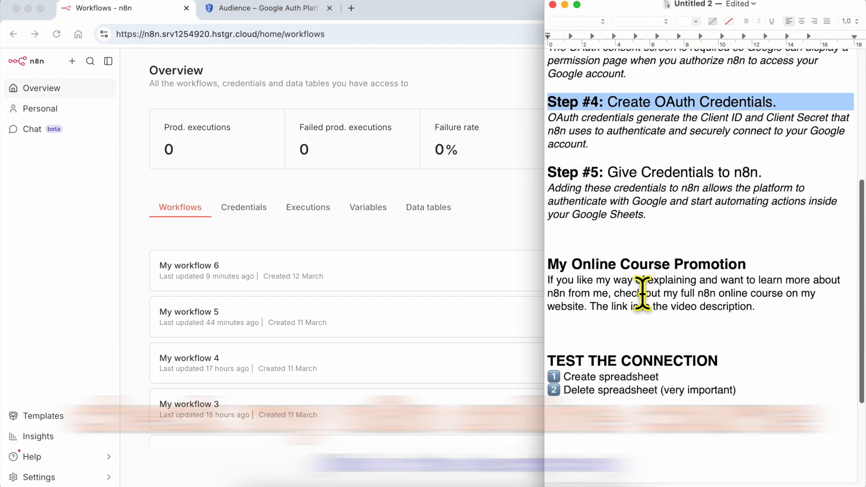
pyautogui.moveTo(580, 236); pyautogui.dragTo(593, 328)
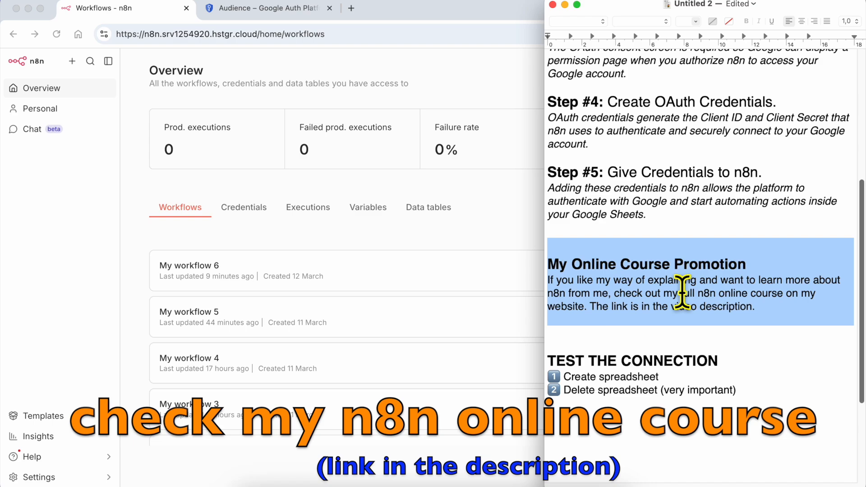
pyautogui.click(578, 285)
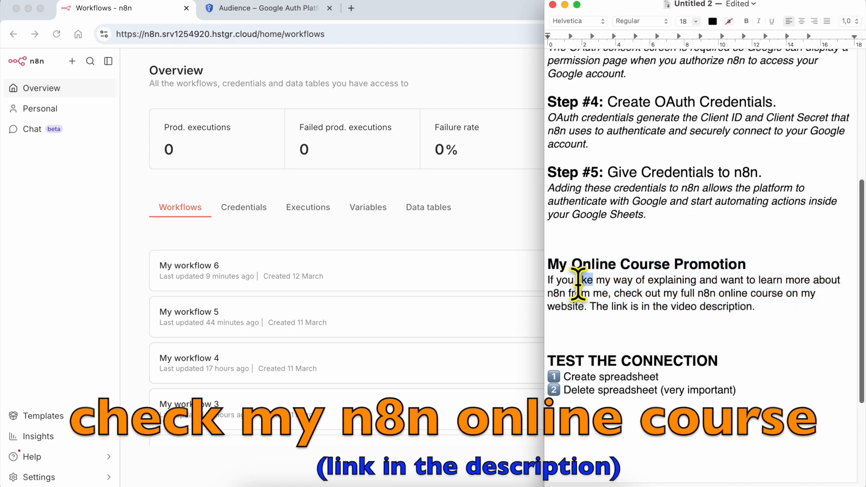
pyautogui.tripleClick(579, 284)
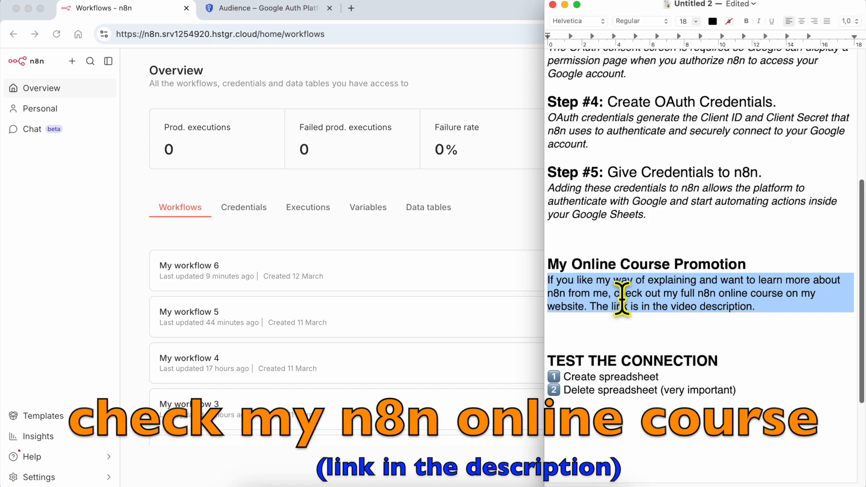
pyautogui.scroll(-2, 632, 316)
pyautogui.tripleClick(630, 318)
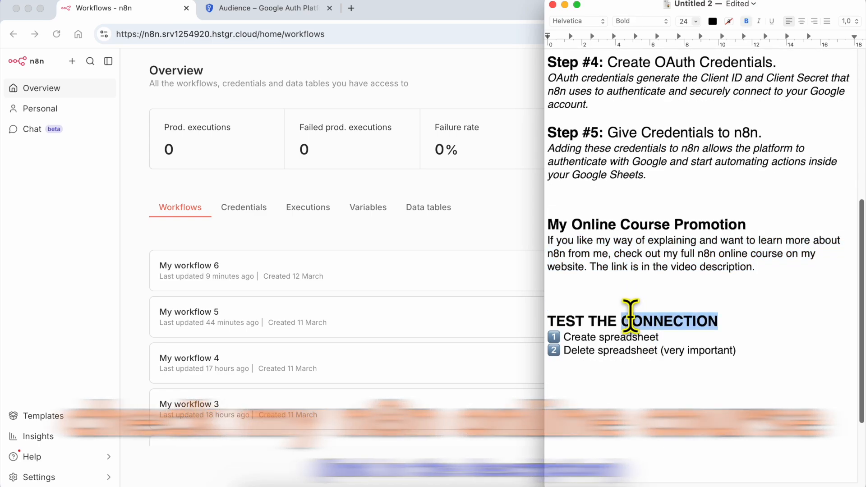
pyautogui.doubleClick(579, 336)
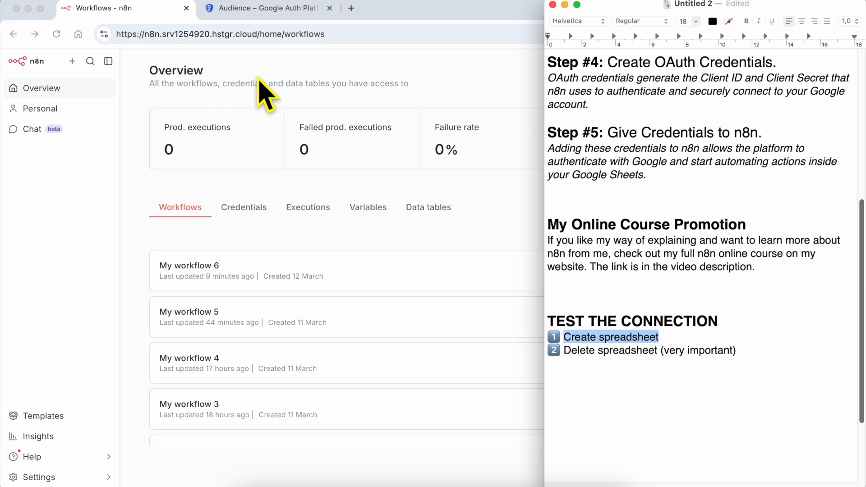
pyautogui.click(350, 239)
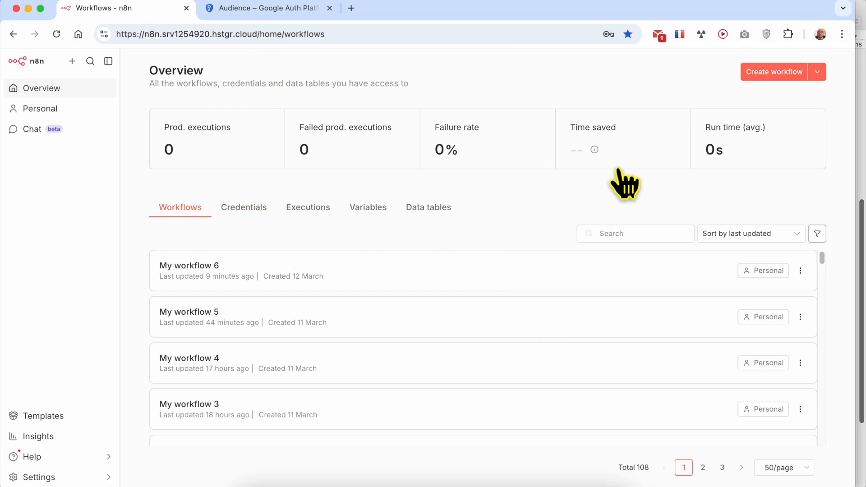
# Step: Create a new empty workflow whose first step is a manual trigger
pyautogui.click(242, 271)
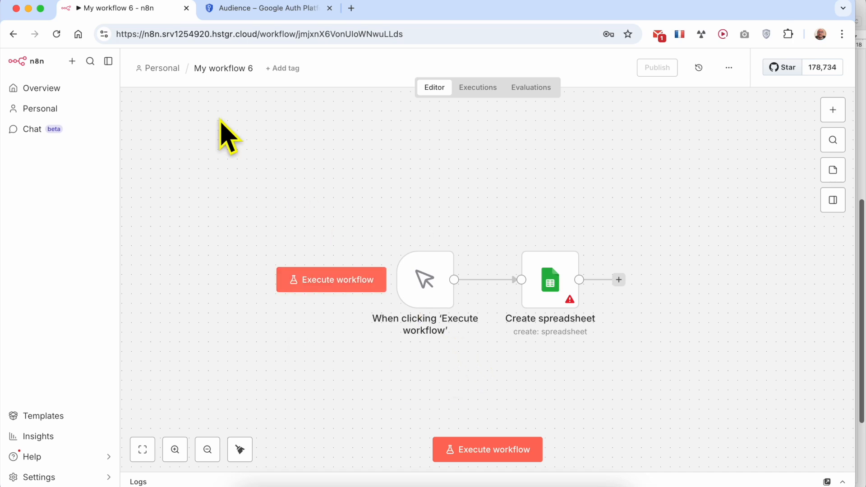
pyautogui.click(12, 34)
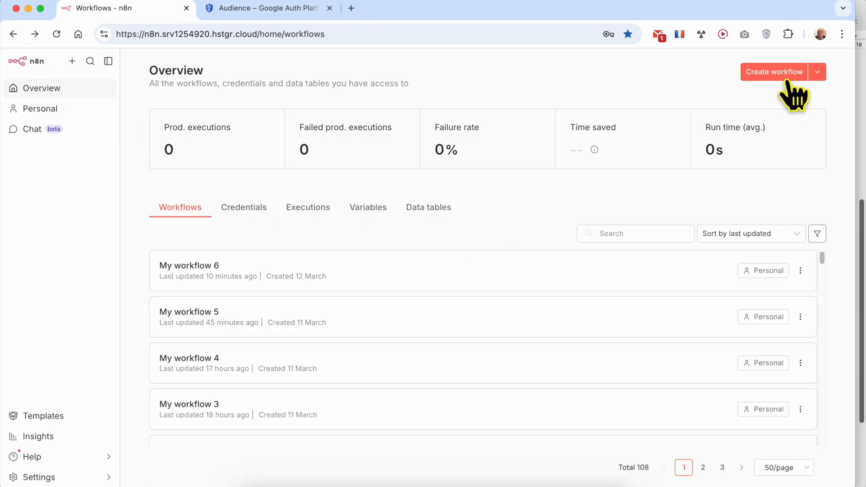
pyautogui.click(778, 70)
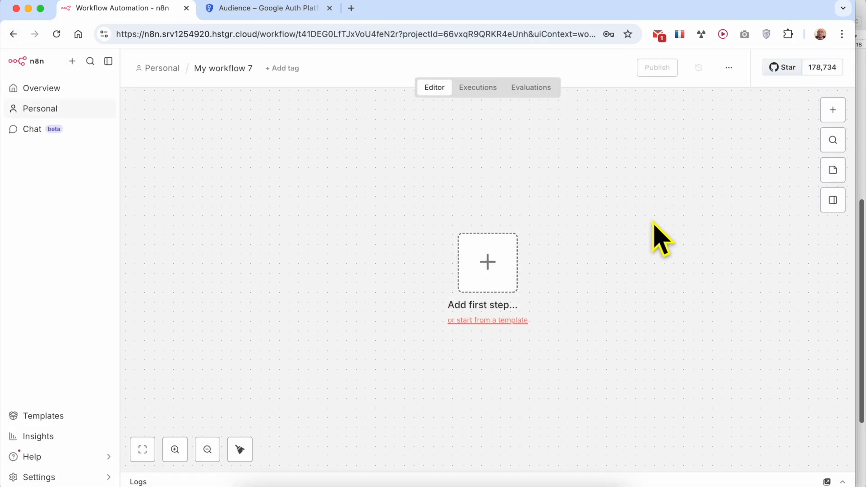
pyautogui.click(488, 258)
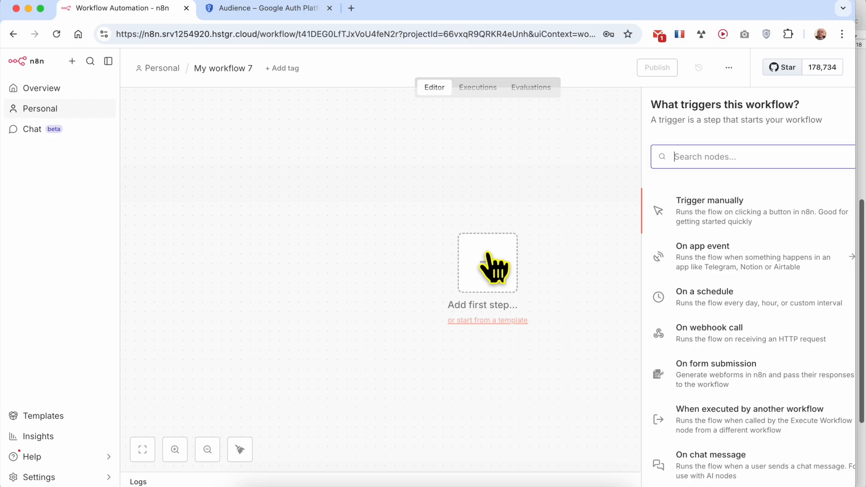
pyautogui.click(719, 223)
# Step: Add a Google Sheets node after the manual trigger, searching 'googl'
pyautogui.click(555, 279)
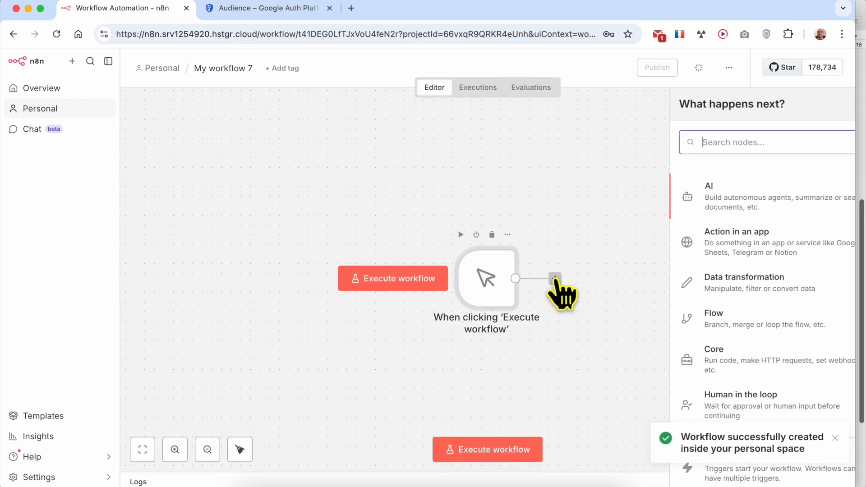
pyautogui.write('google')
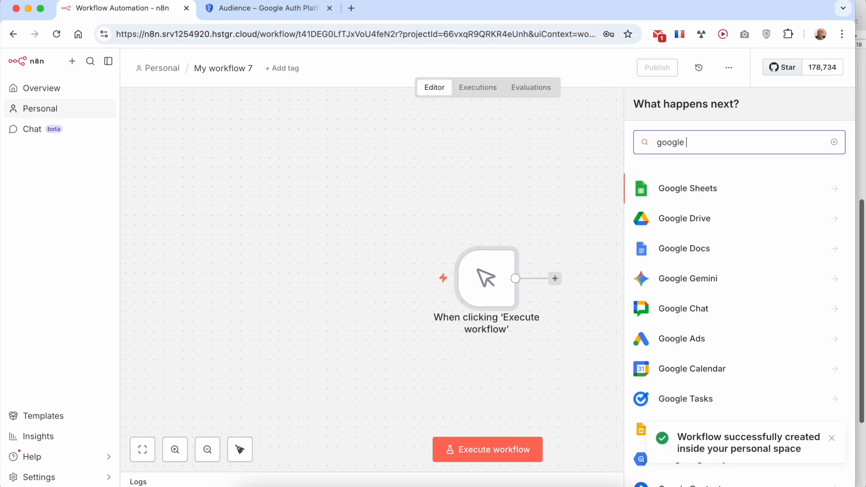
pyautogui.click(719, 188)
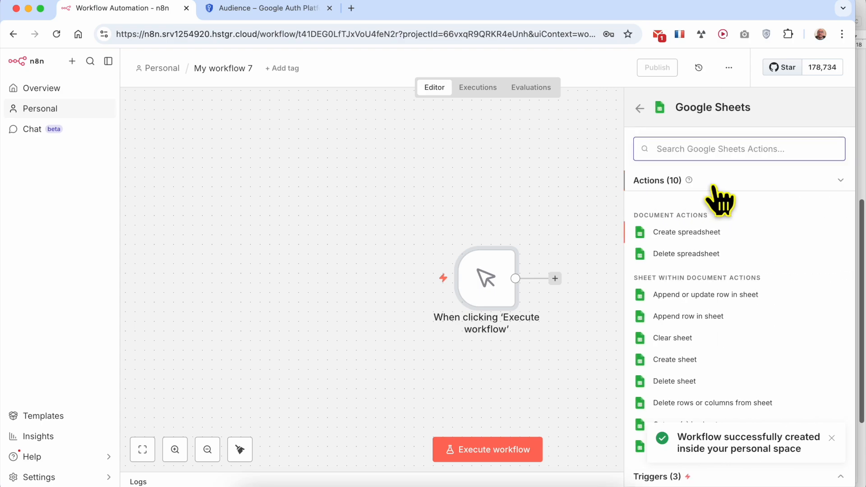
# Step: Add Create spreadsheet using the Google Sheets account, with Resource Document and Operation Create
pyautogui.click(693, 233)
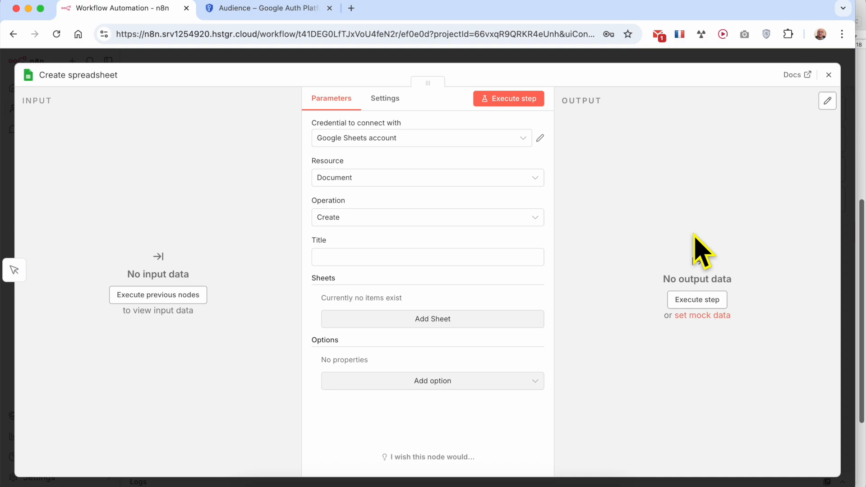
pyautogui.click(382, 140)
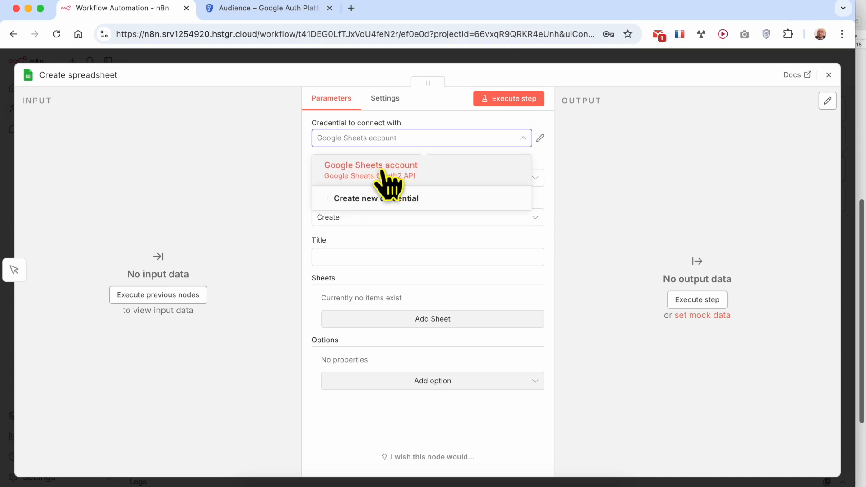
pyautogui.click(386, 173)
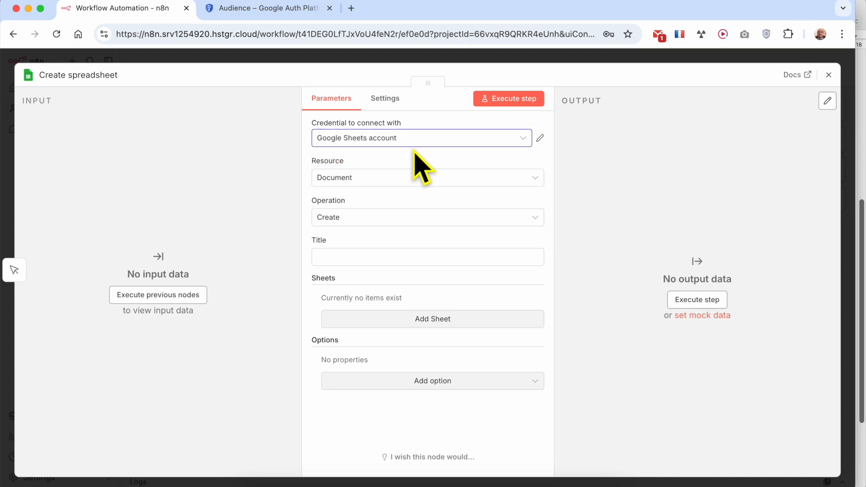
pyautogui.click(375, 179)
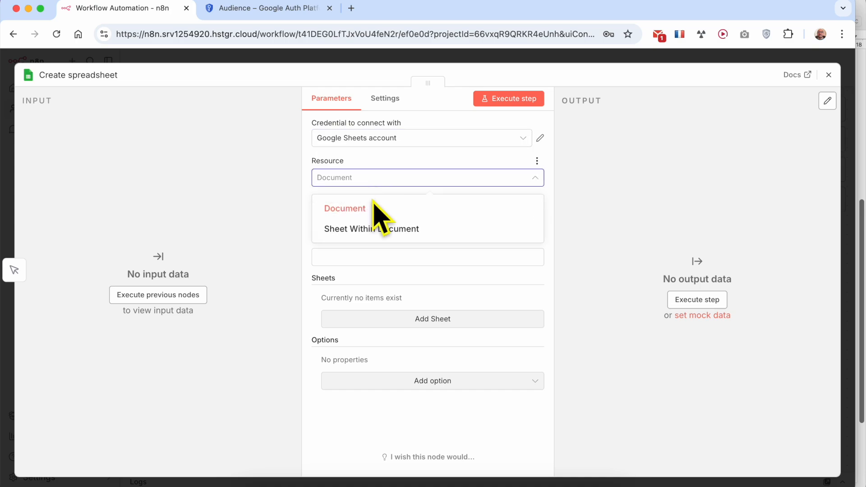
pyautogui.click(374, 208)
pyautogui.click(378, 219)
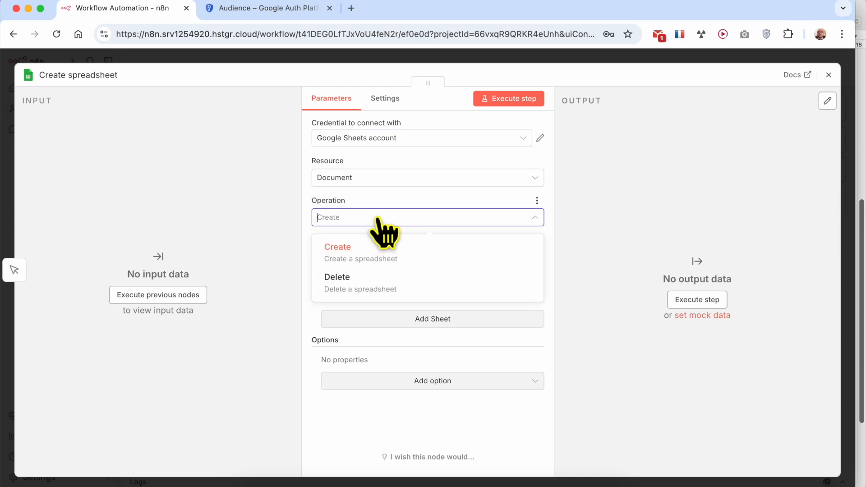
pyautogui.click(370, 254)
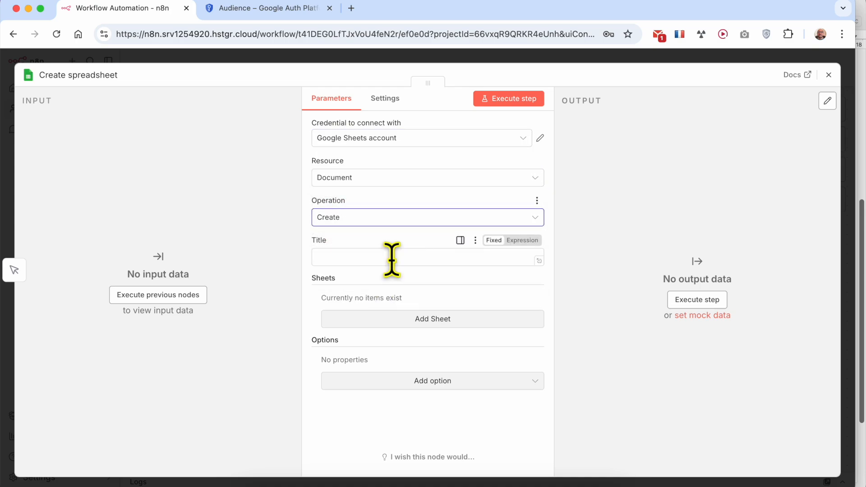
# Step: Title the spreadsheet 'this sheet has been create automatically from n8n', correcting 'automatically'
pyautogui.click(370, 257)
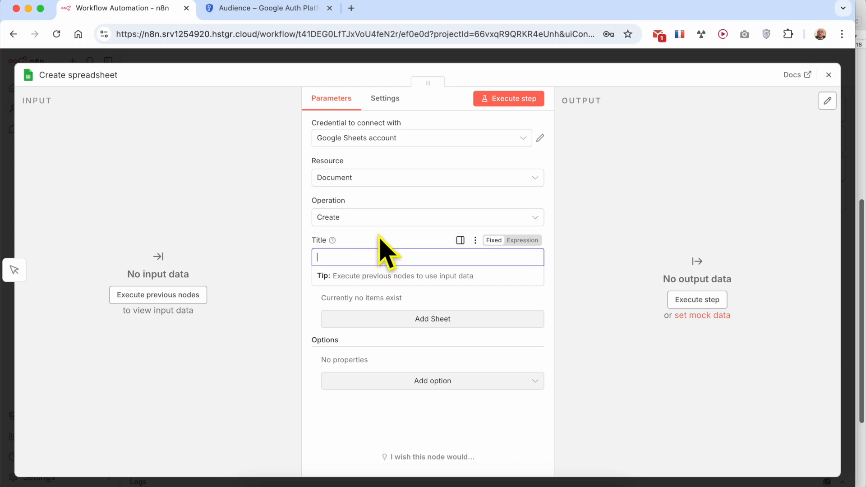
pyautogui.click(379, 235)
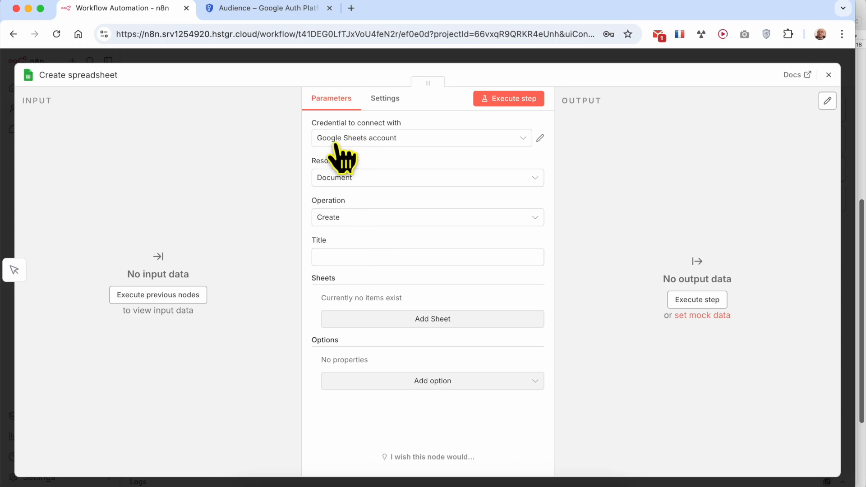
pyautogui.click(363, 257)
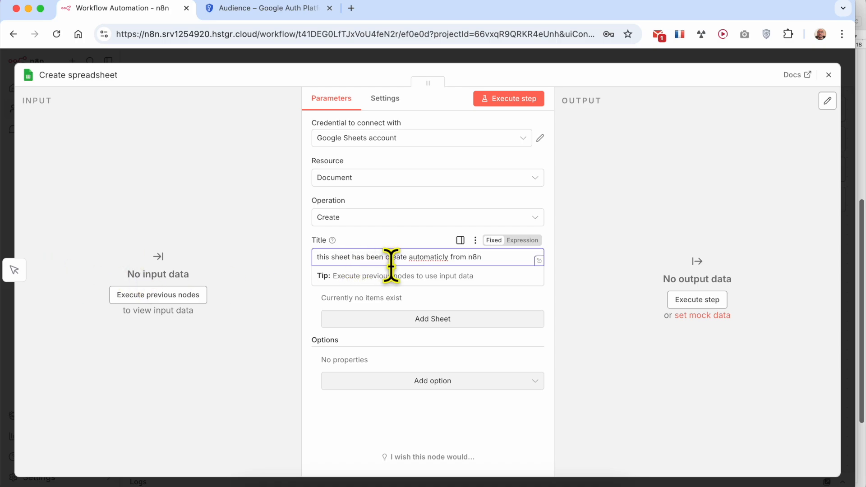
pyautogui.rightClick(434, 257)
pyautogui.click(506, 131)
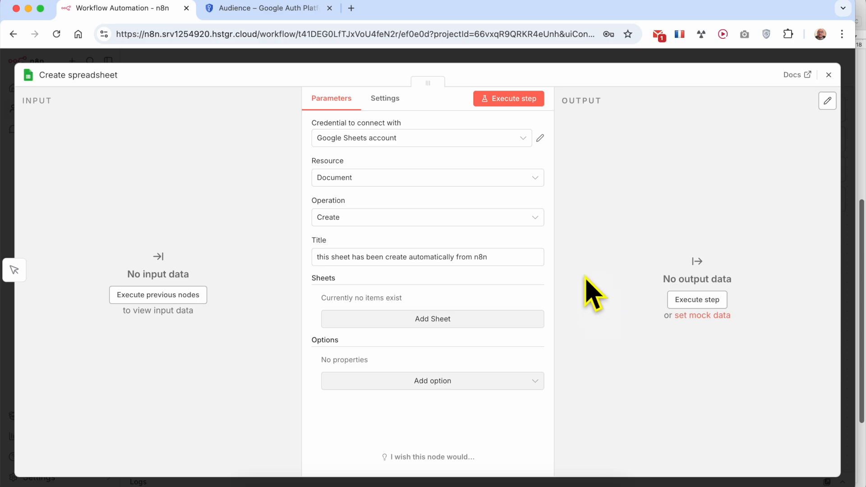
# Step: Begin typing a Google Drive address in the browser's address bar
pyautogui.click(377, 34)
pyautogui.write('g')
pyautogui.press('BackSpace')
pyautogui.press('BackSpace')
pyautogui.write('driv')
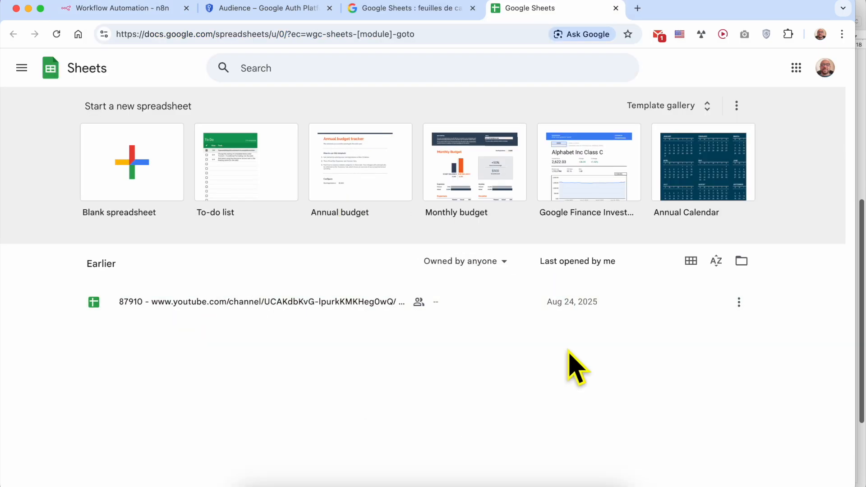
# Step: Execute the Create spreadsheet step, select the returned spreadsheetUrl, then view the Google Sheets home
pyautogui.middleClick(440, 9)
pyautogui.click(135, 9)
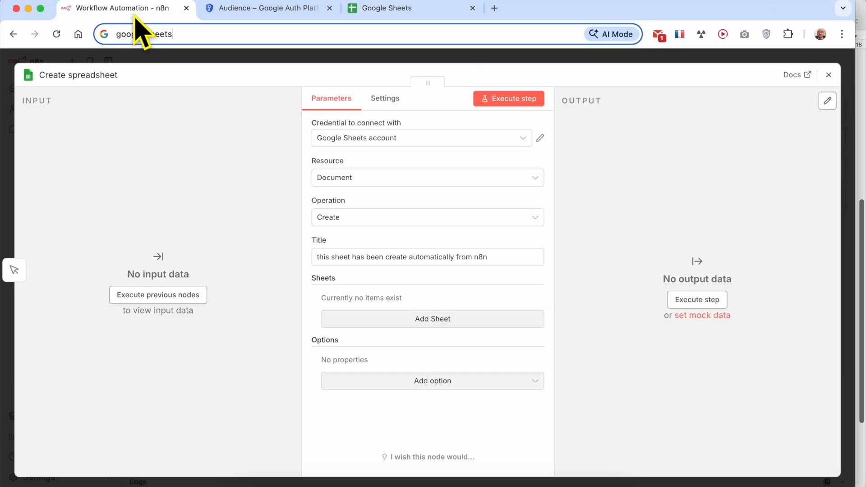
pyautogui.click(506, 100)
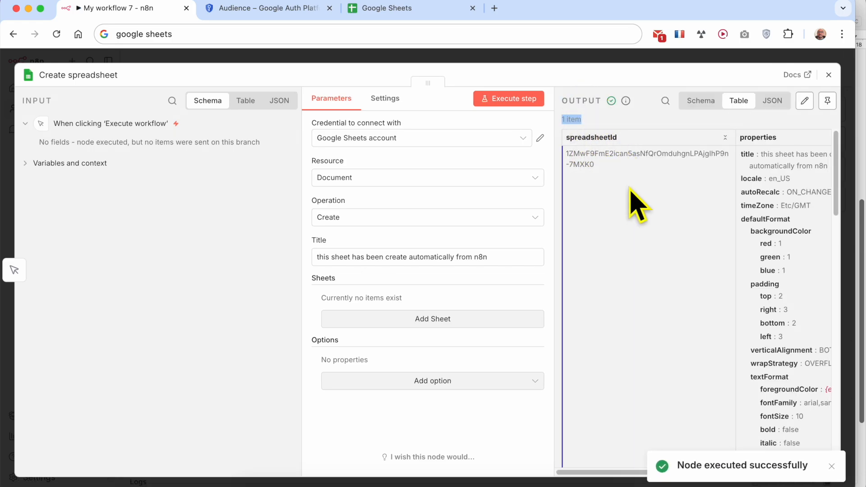
pyautogui.hscroll(10, 634, 199)
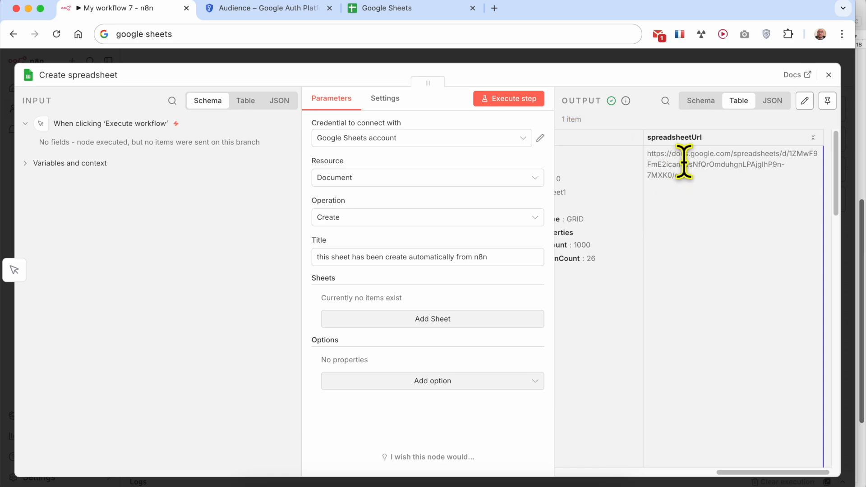
pyautogui.tripleClick(685, 164)
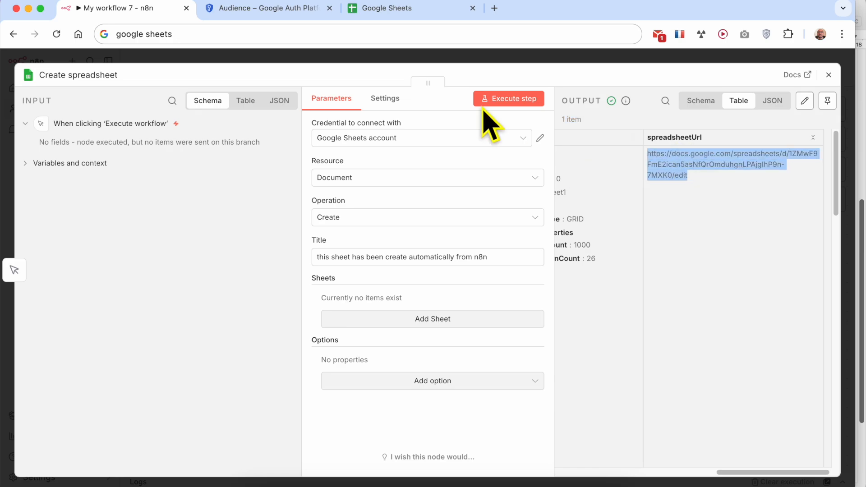
pyautogui.click(405, 10)
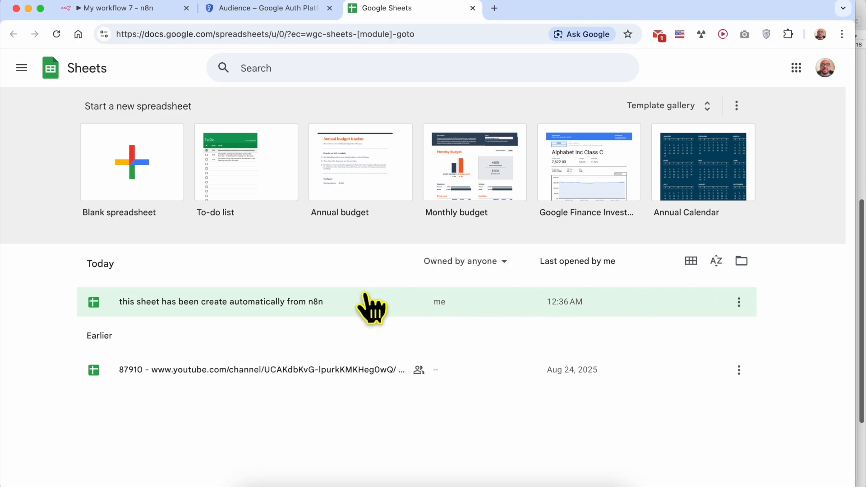
# Step: Open the n8n-created spreadsheet, return to the Sheets list, and bring the TextEdit notes forward
pyautogui.click(332, 302)
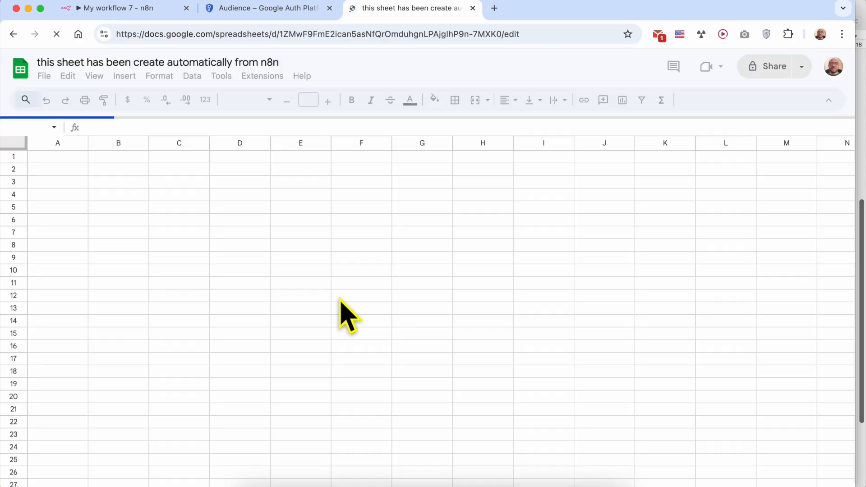
pyautogui.click(14, 35)
pyautogui.press('super+Tab')
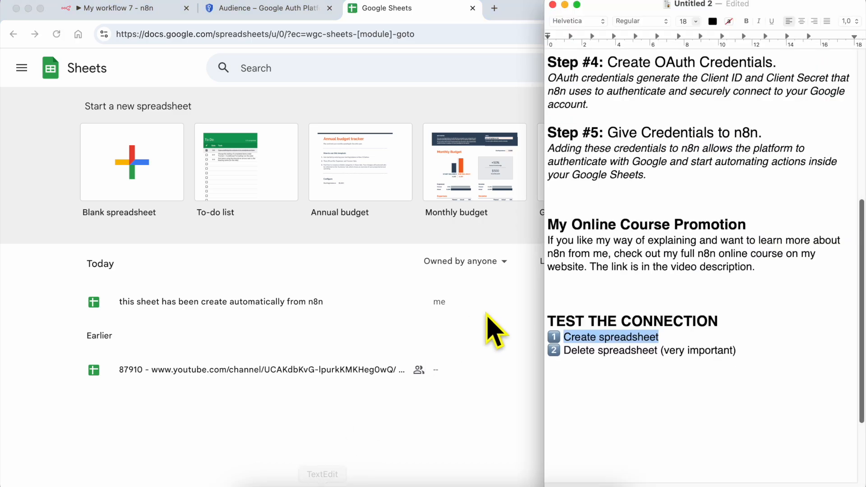
# Step: Highlight the 'Delete spreadsheet' line in the tutorial notes, then return to the n8n tab
pyautogui.tripleClick(619, 352)
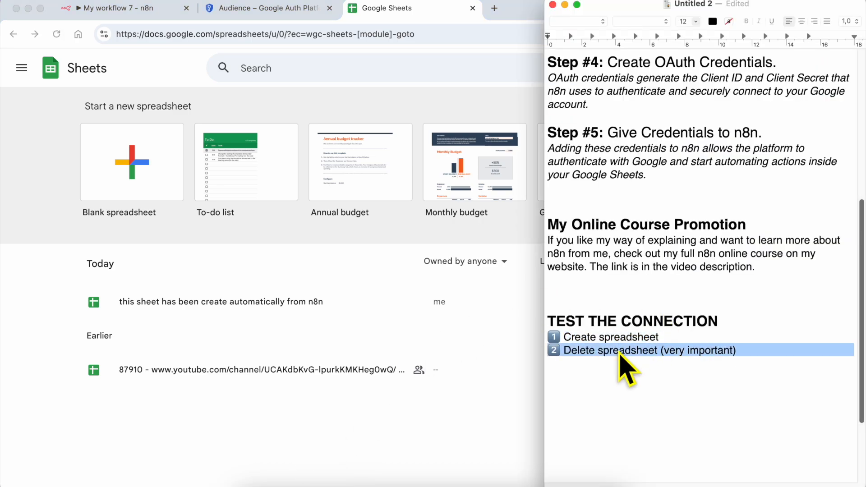
pyautogui.click(583, 351)
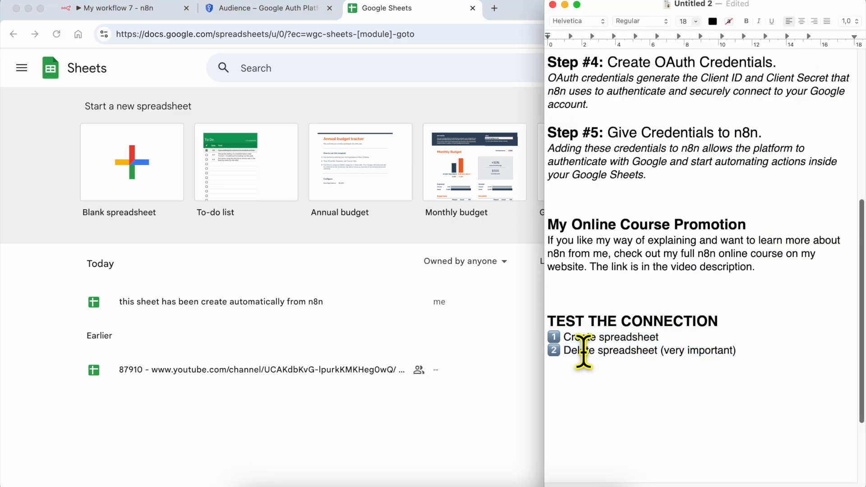
pyautogui.moveTo(584, 351); pyautogui.dragTo(624, 351)
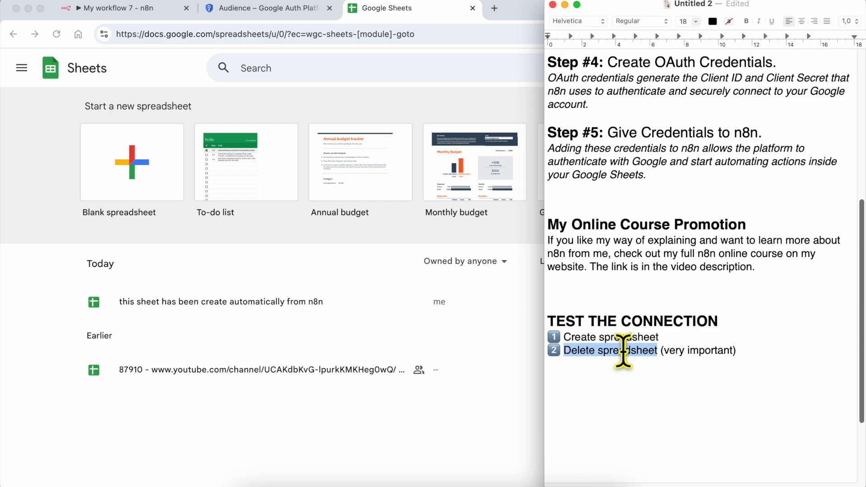
pyautogui.click(149, 10)
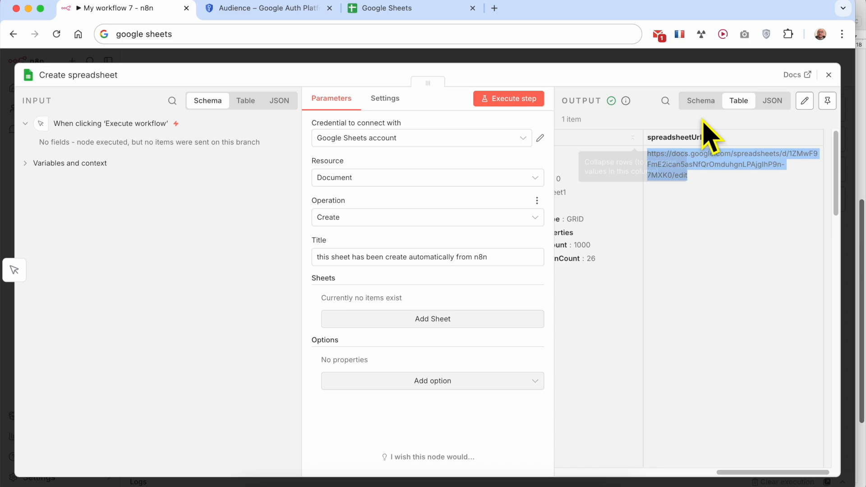
# Step: Close the node settings and delete the Create spreadsheet node from the canvas
pyautogui.click(830, 76)
pyautogui.moveTo(624, 288)
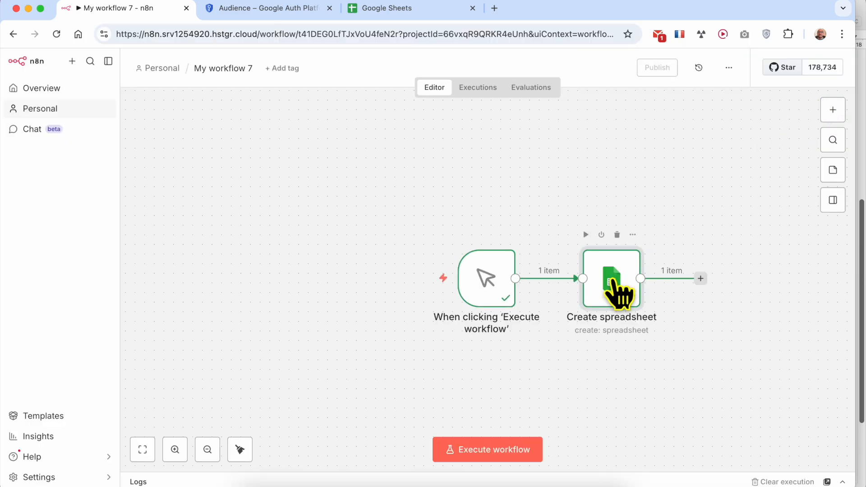
pyautogui.click(618, 235)
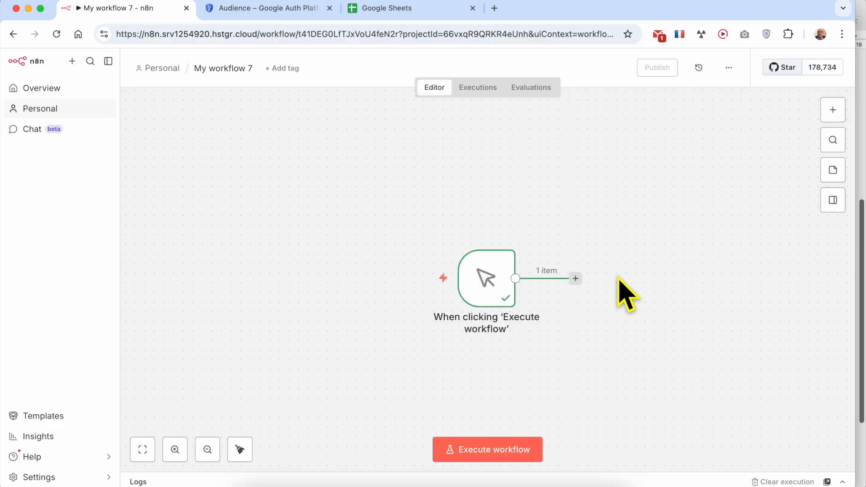
# Step: Add a Google Sheets 'Delete spreadsheet' node after the manual trigger
pyautogui.click(575, 278)
pyautogui.write('google')
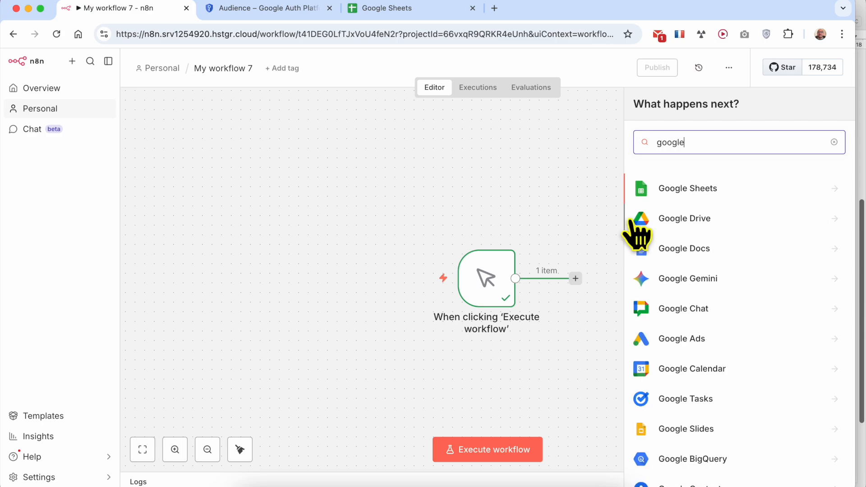
pyautogui.click(681, 192)
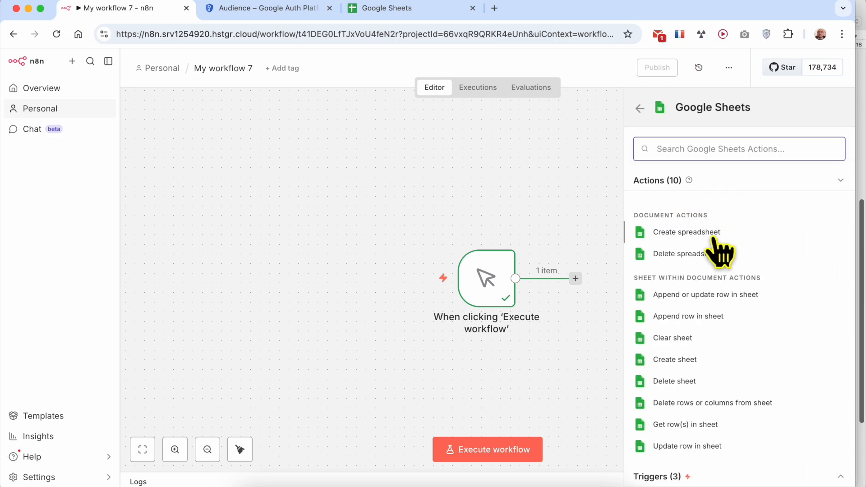
pyautogui.click(686, 254)
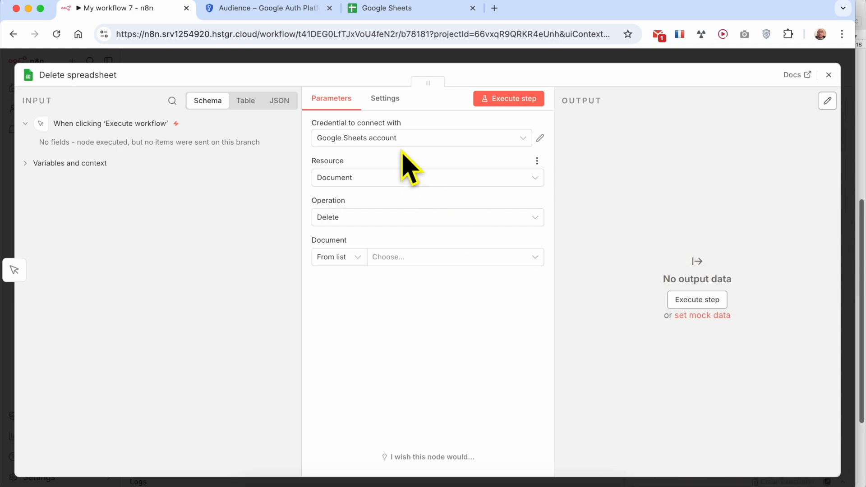
# Step: Set the node to the Google Sheets account, resource Document and operation Delete
pyautogui.click(410, 138)
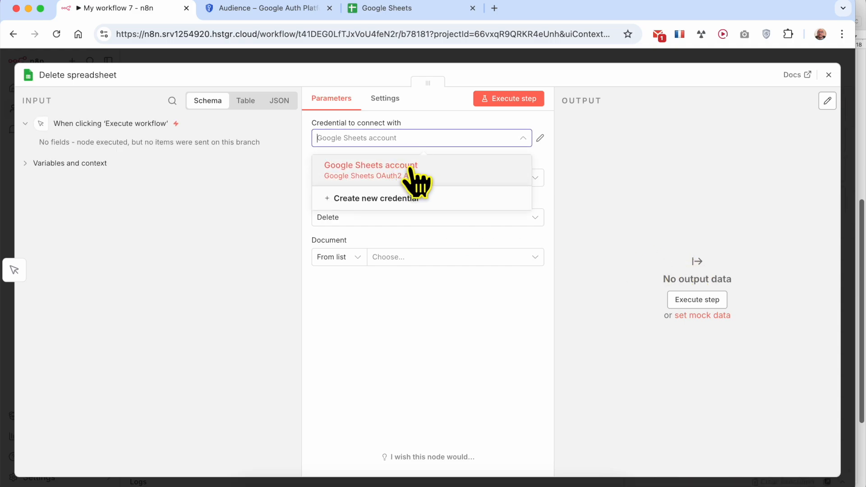
pyautogui.click(428, 167)
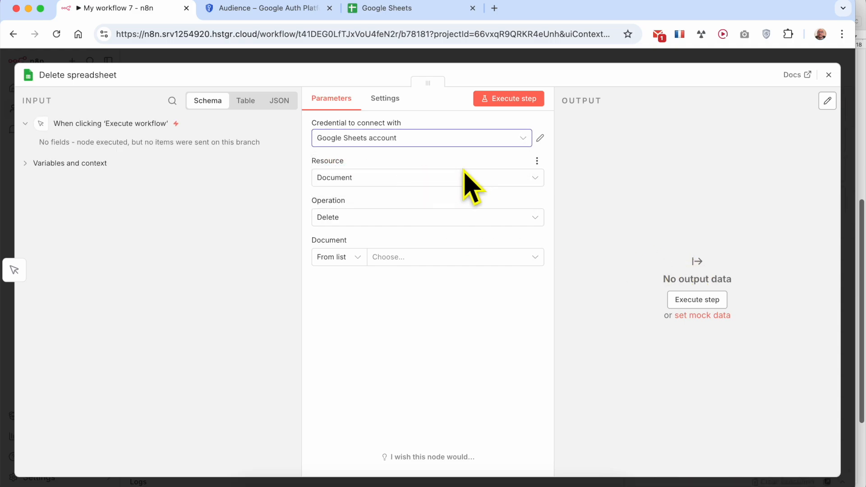
pyautogui.click(374, 179)
pyautogui.click(373, 209)
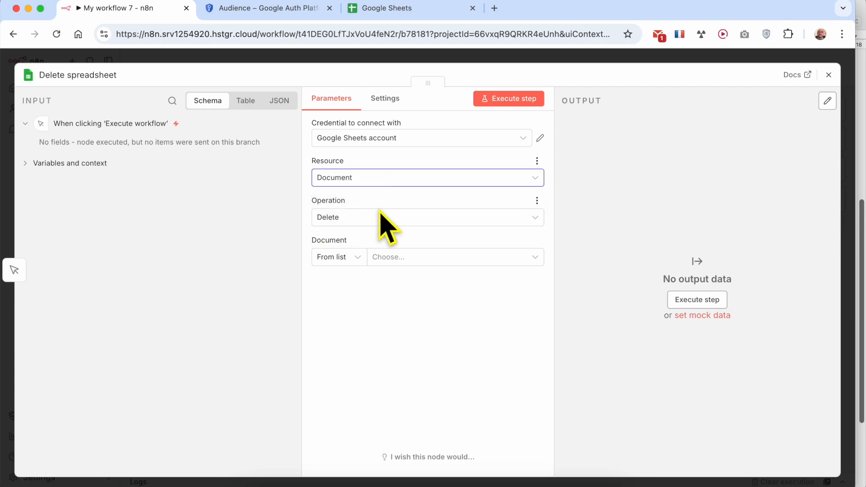
pyautogui.click(377, 218)
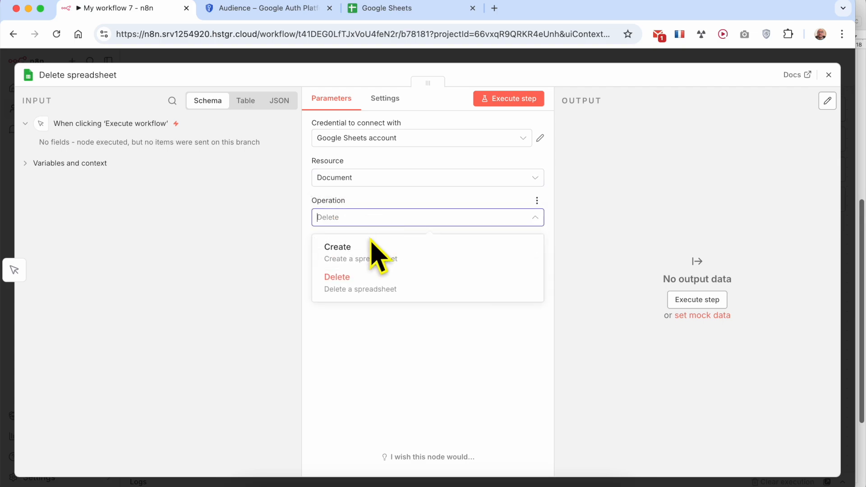
pyautogui.click(361, 285)
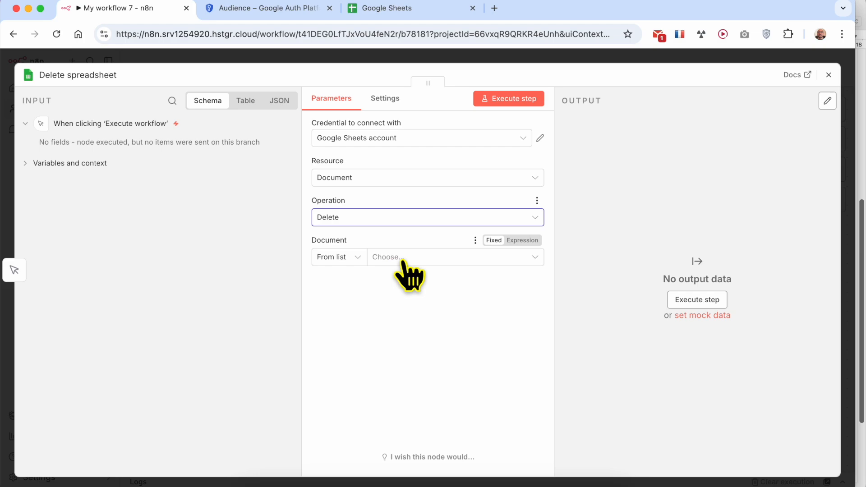
# Step: Open the Document list and select the console URL in its Drive API 403 error
pyautogui.click(415, 259)
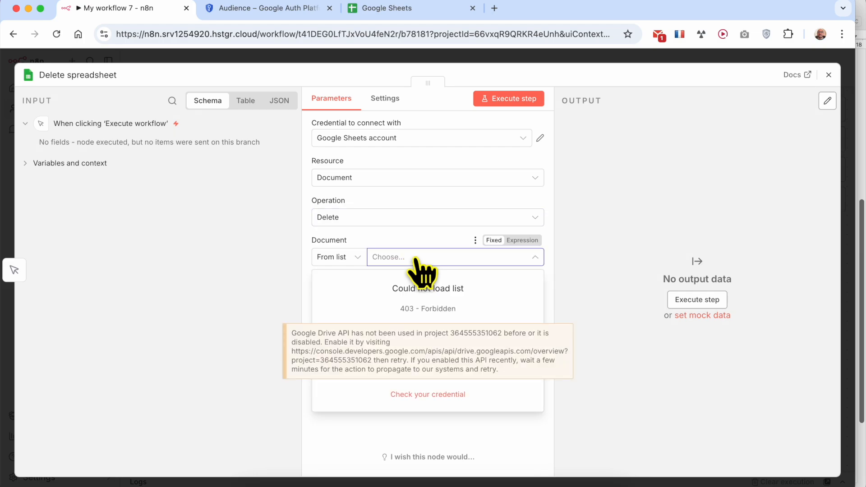
pyautogui.rightClick(336, 351)
pyautogui.click(329, 343)
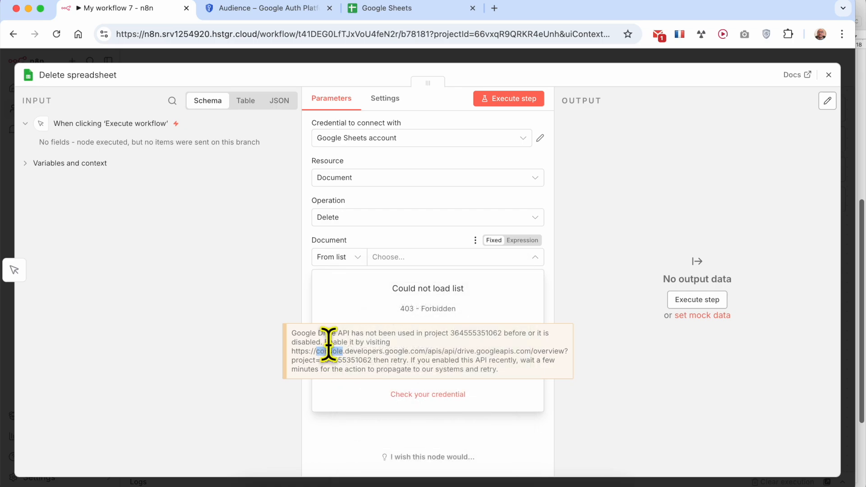
pyautogui.scroll(5, 329, 346)
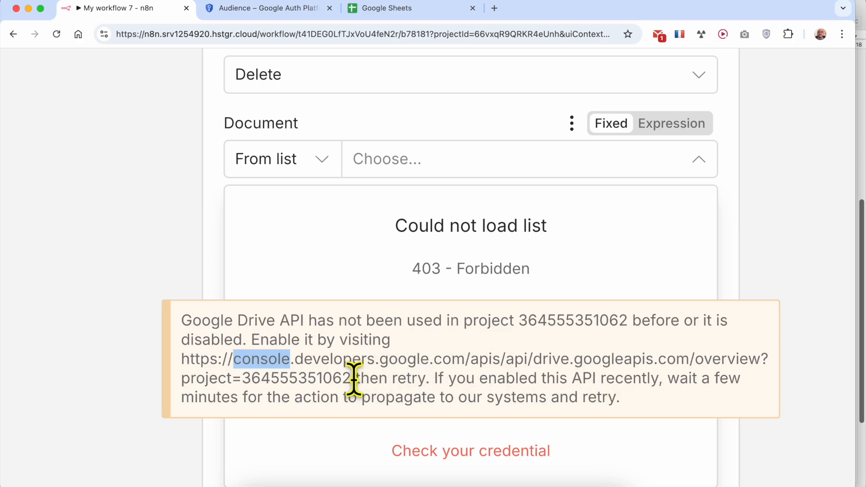
pyautogui.moveTo(354, 379); pyautogui.dragTo(181, 365)
pyautogui.click(202, 359)
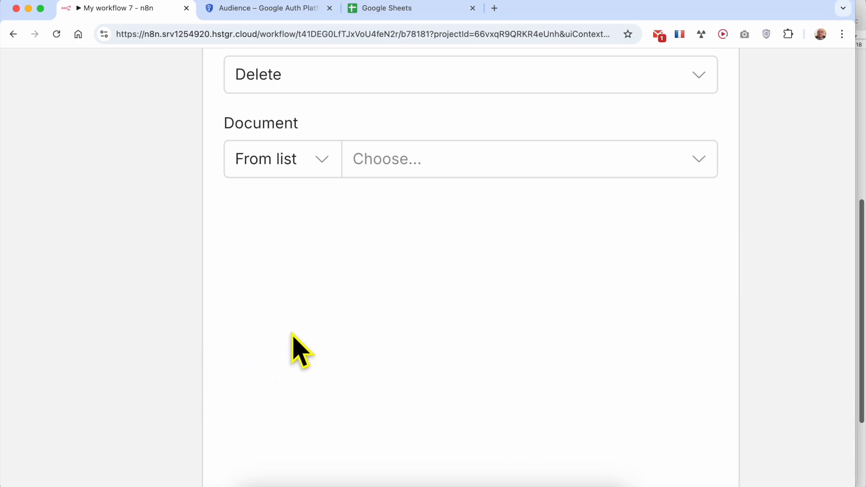
pyautogui.scroll(-5, 435, 301)
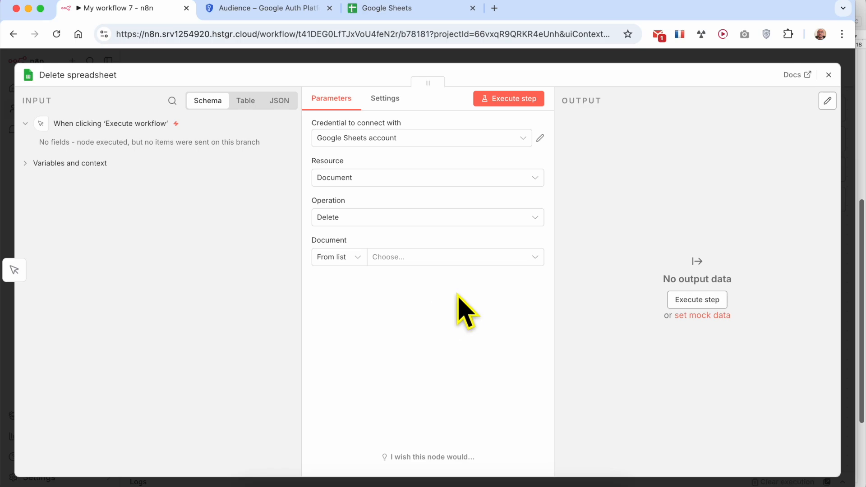
pyautogui.click(322, 485)
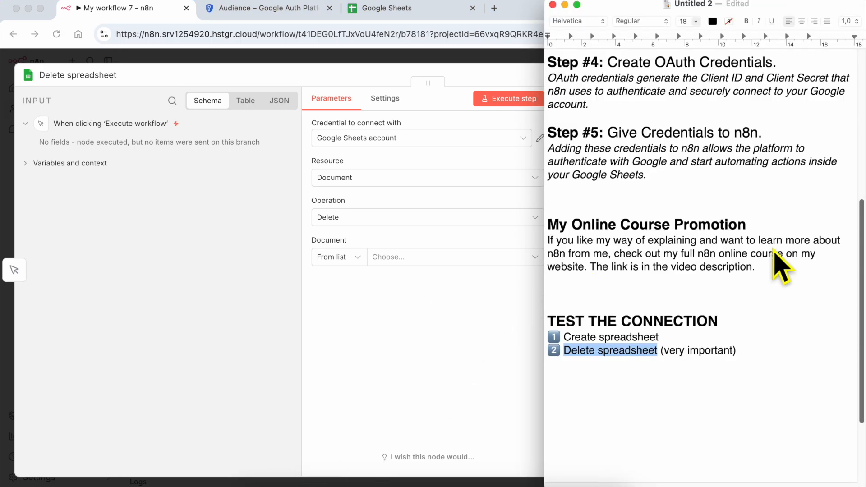
# Step: Highlight the 'Step #2: Enable Google Sheets API.' line in the tutorial notes
pyautogui.scroll(5, 783, 265)
pyautogui.tripleClick(656, 168)
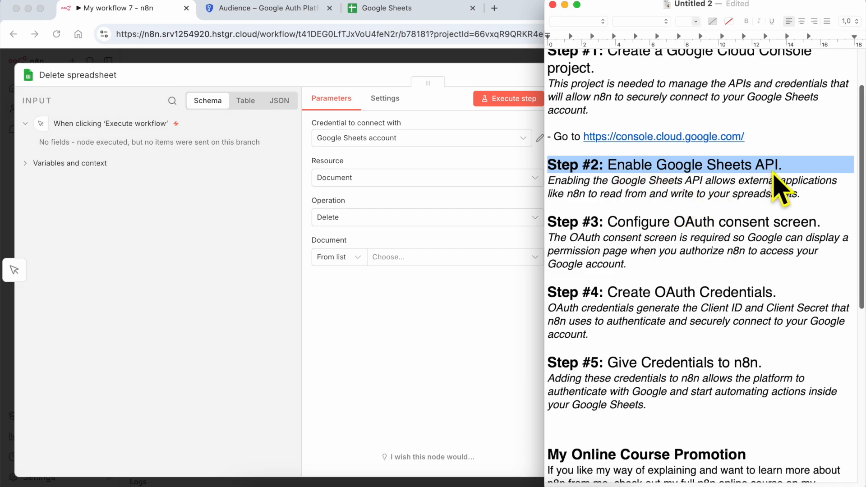
pyautogui.tripleClick(627, 166)
pyautogui.click(254, 14)
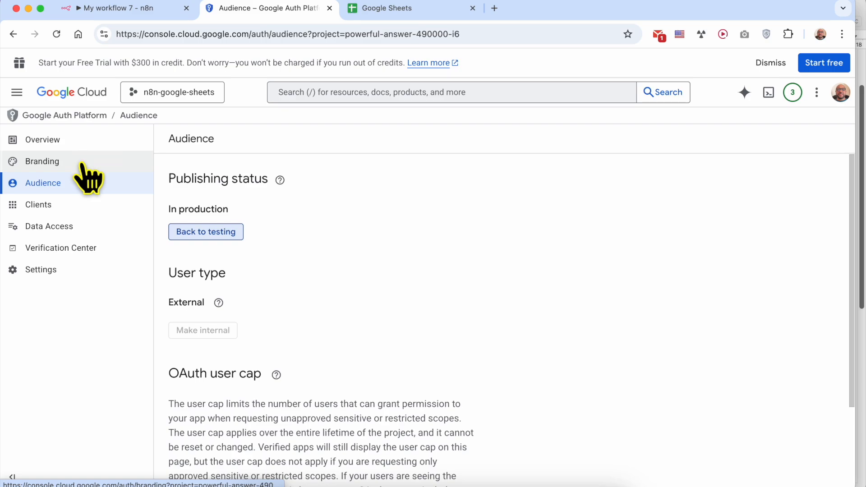
# Step: Go to APIs & Services > Enabled APIs & services in the Cloud Console
pyautogui.click(18, 92)
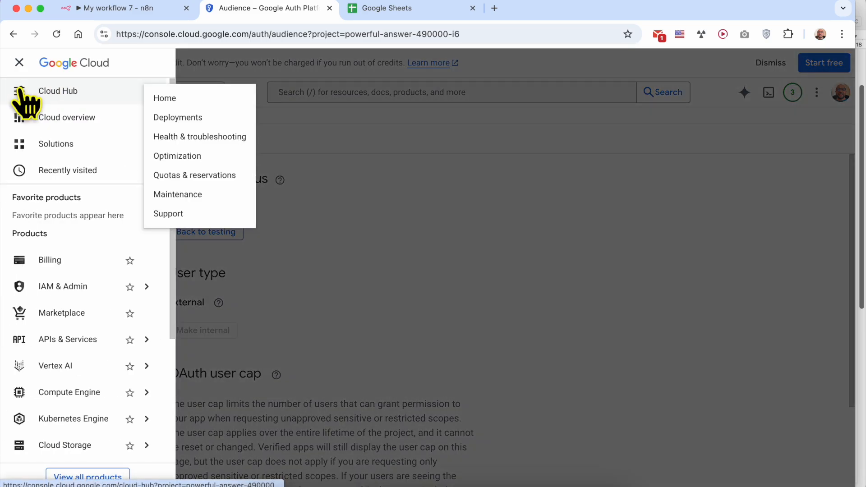
pyautogui.moveTo(99, 344)
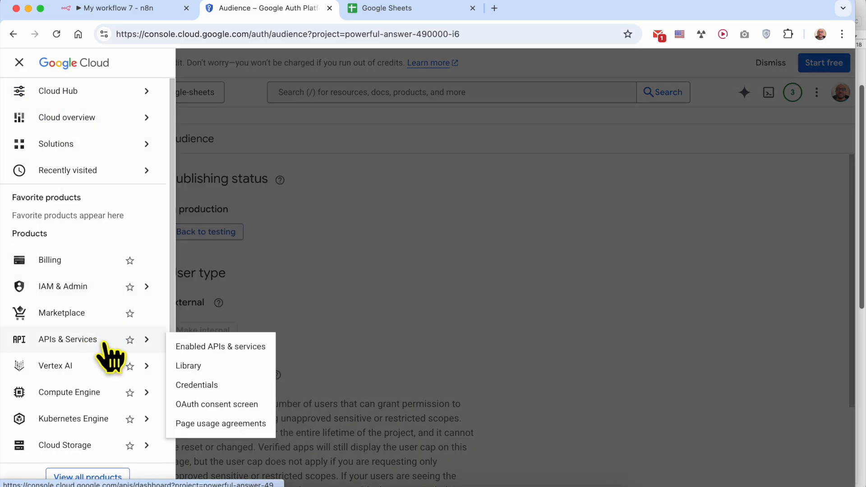
pyautogui.click(236, 348)
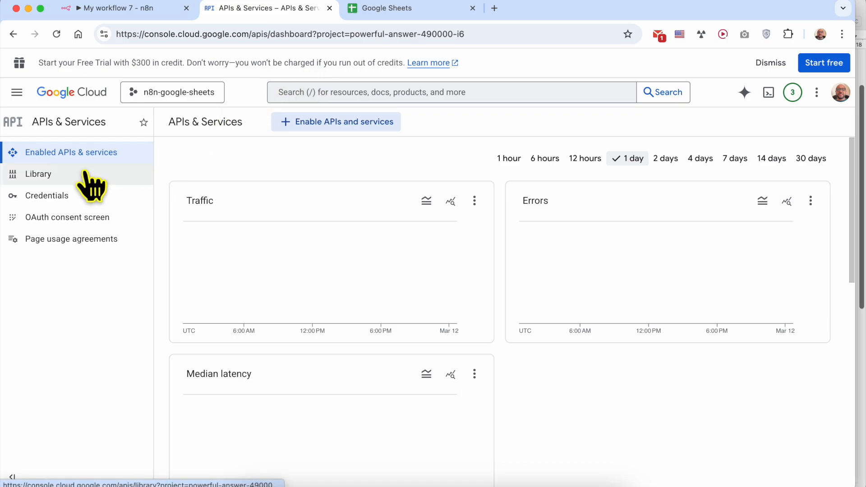
# Step: Search 'google driv' and enable the Google Drive API
pyautogui.click(354, 88)
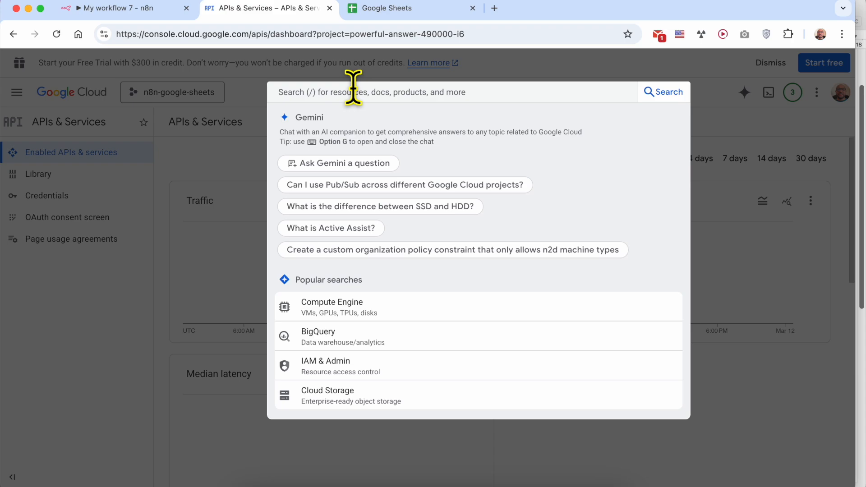
pyautogui.write('google drive')
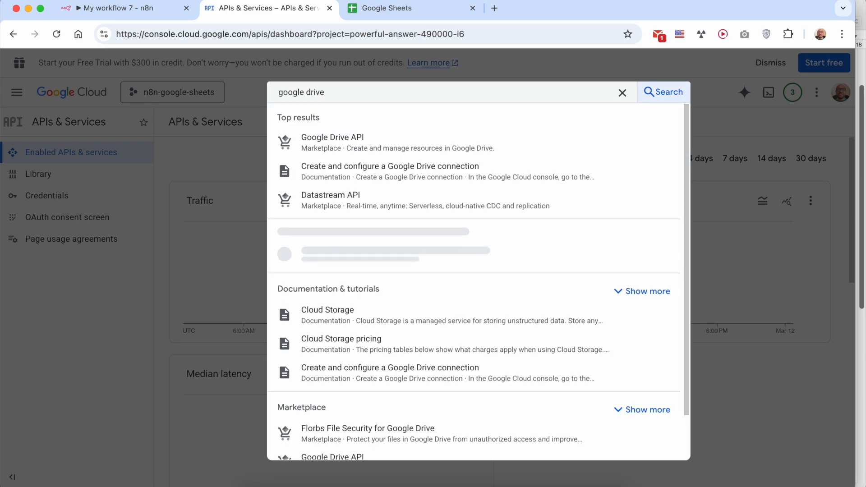
pyautogui.click(325, 139)
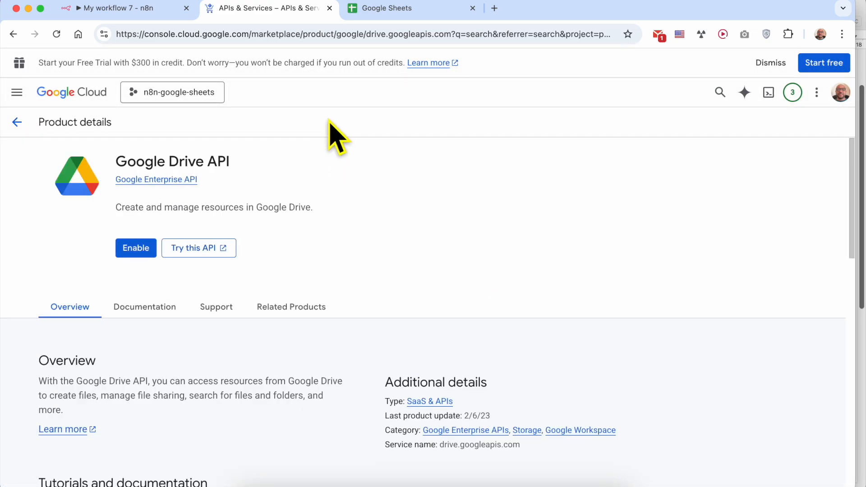
pyautogui.click(131, 254)
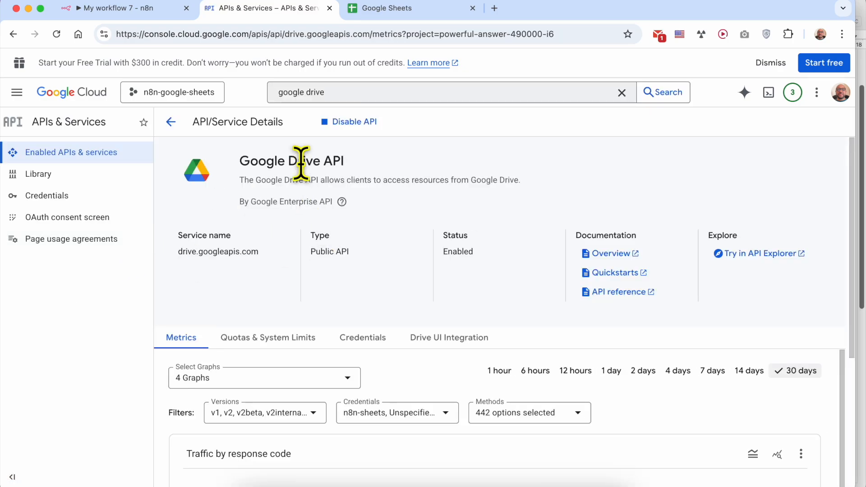
pyautogui.tripleClick(301, 161)
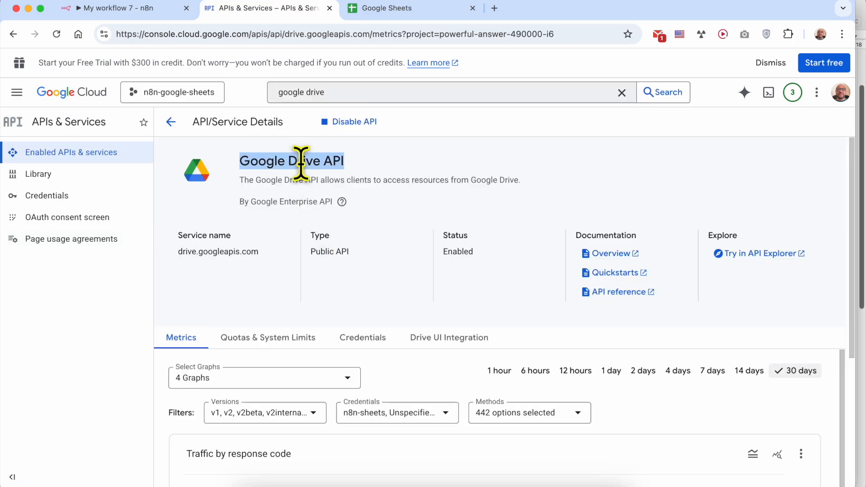
# Step: Choose 'this sheet has been create automatically from n8n' as the document to delete
pyautogui.click(149, 9)
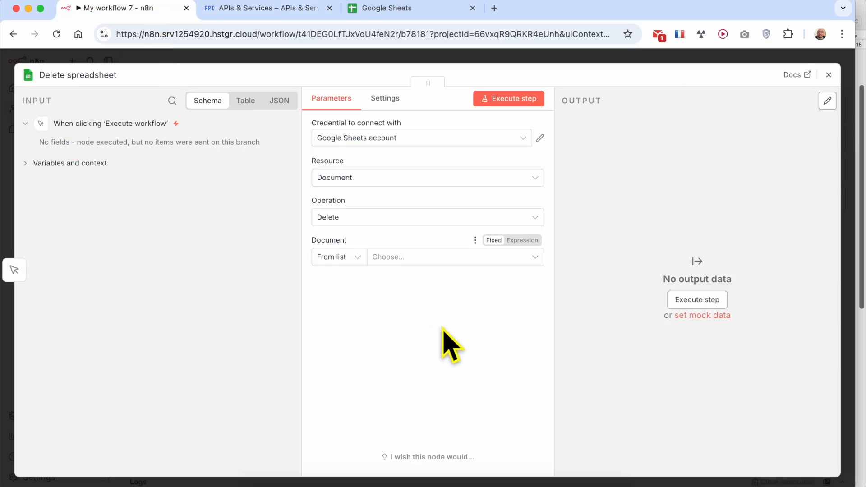
pyautogui.click(411, 261)
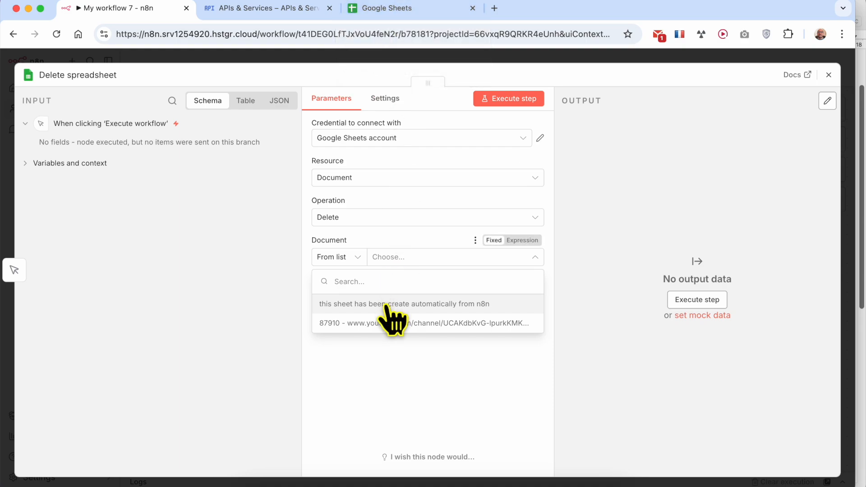
pyautogui.click(351, 304)
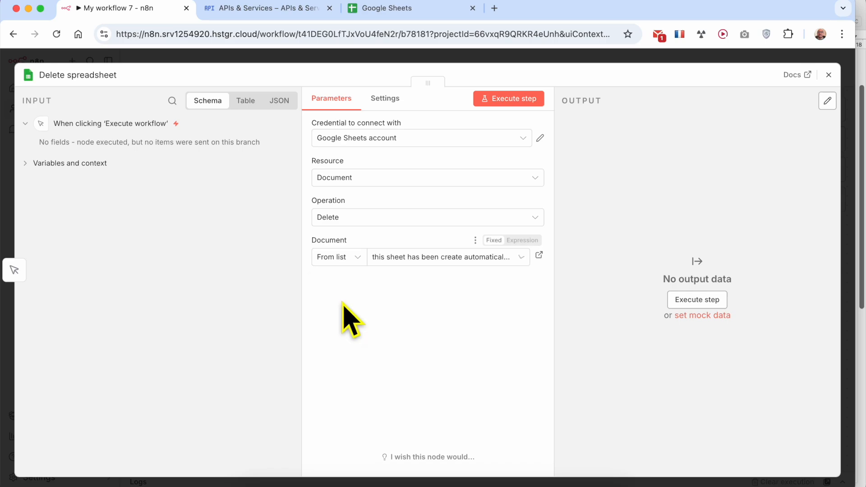
# Step: Reload the Google Sheets file list, then execute the Delete spreadsheet step, returning success: true
pyautogui.click(424, 9)
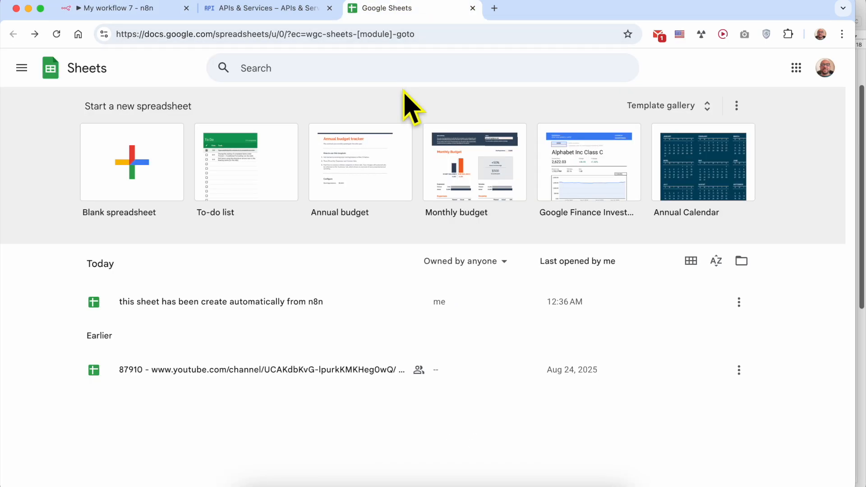
pyautogui.click(57, 34)
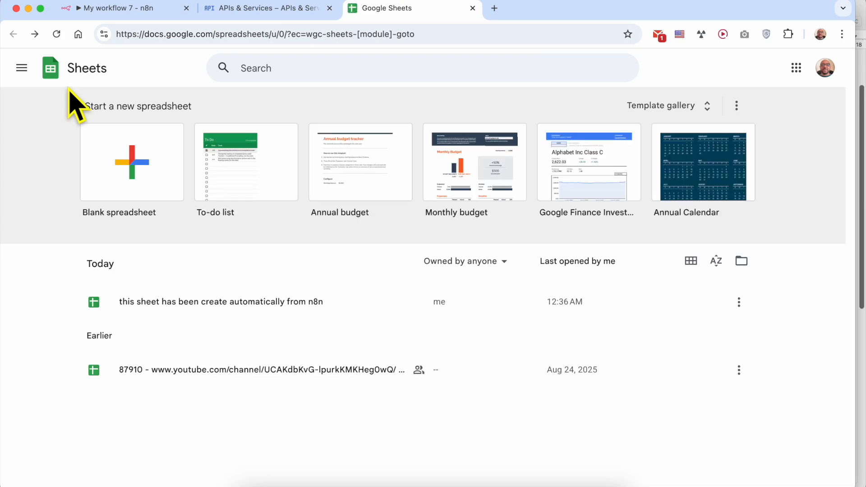
pyautogui.click(115, 9)
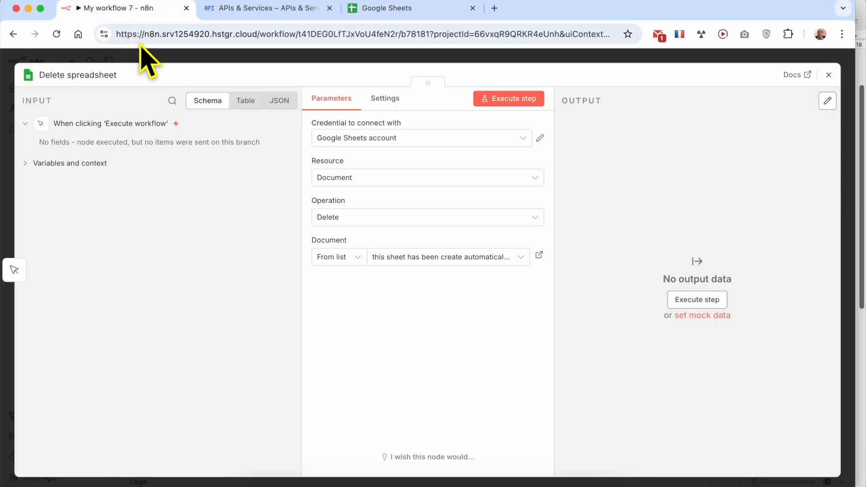
pyautogui.click(526, 100)
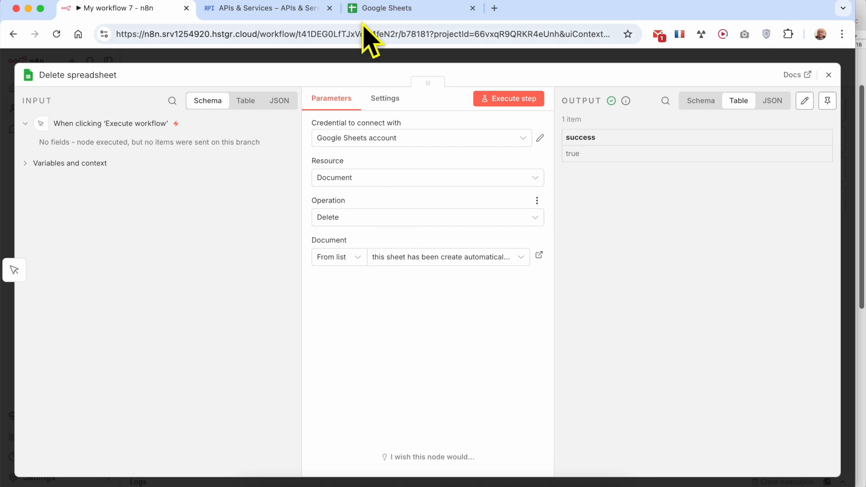
# Step: Confirm the n8n-created sheet is gone from Google Sheets, then bring TextEdit notes back
pyautogui.click(393, 9)
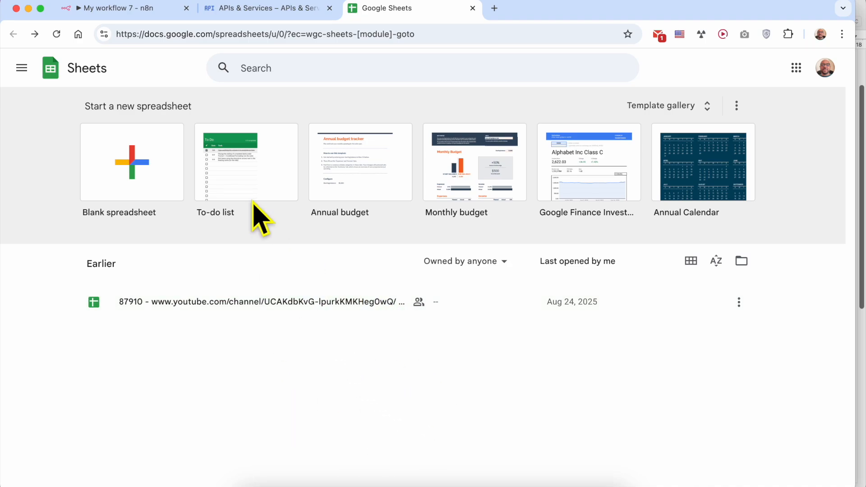
pyautogui.click(328, 478)
pyautogui.scroll(-10, 647, 334)
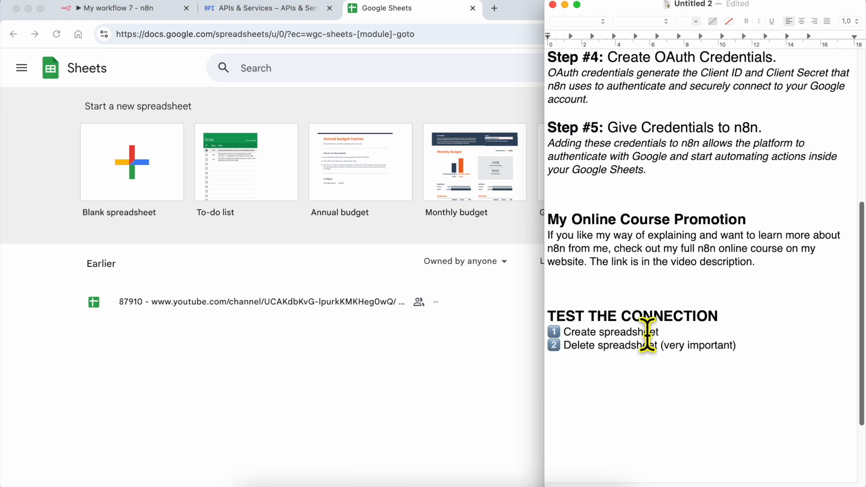
pyautogui.scroll(15, 648, 333)
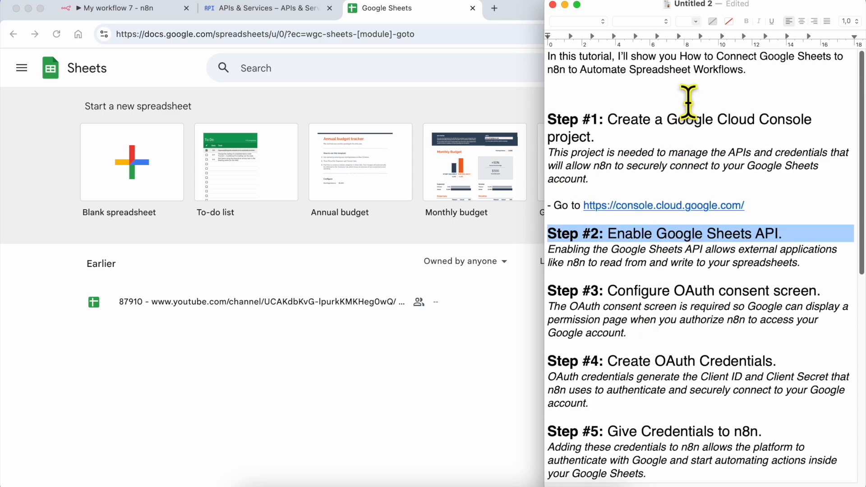
pyautogui.scroll(-10, 615, 300)
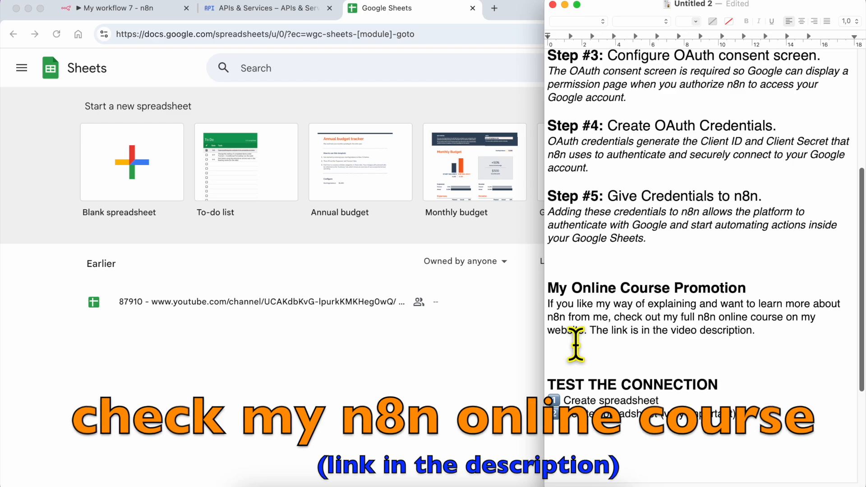
pyautogui.moveTo(762, 331); pyautogui.dragTo(542, 289)
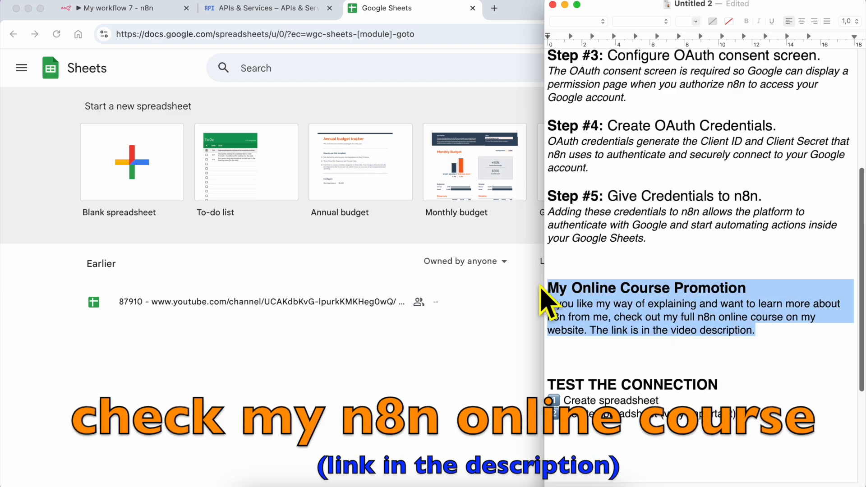